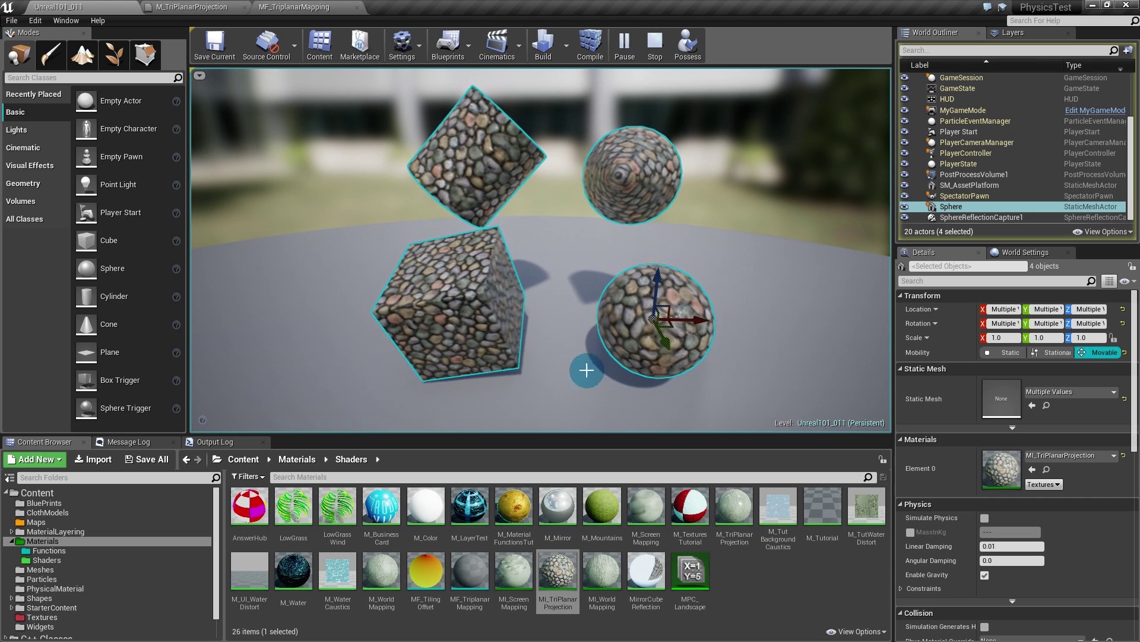
- Try MI_ScreenMapping and MI_WorldMapping in succession as the Element 0 material of the four selected shapes
left_click_drag(514, 572, 1001, 468)
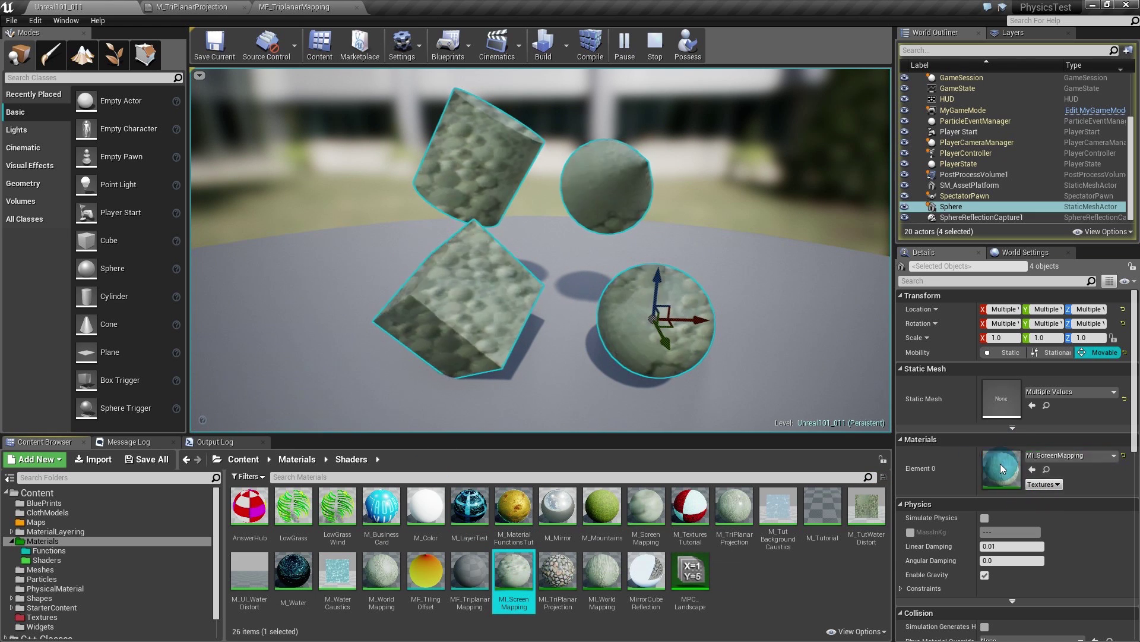
right_click_drag(723, 270, 695, 264)
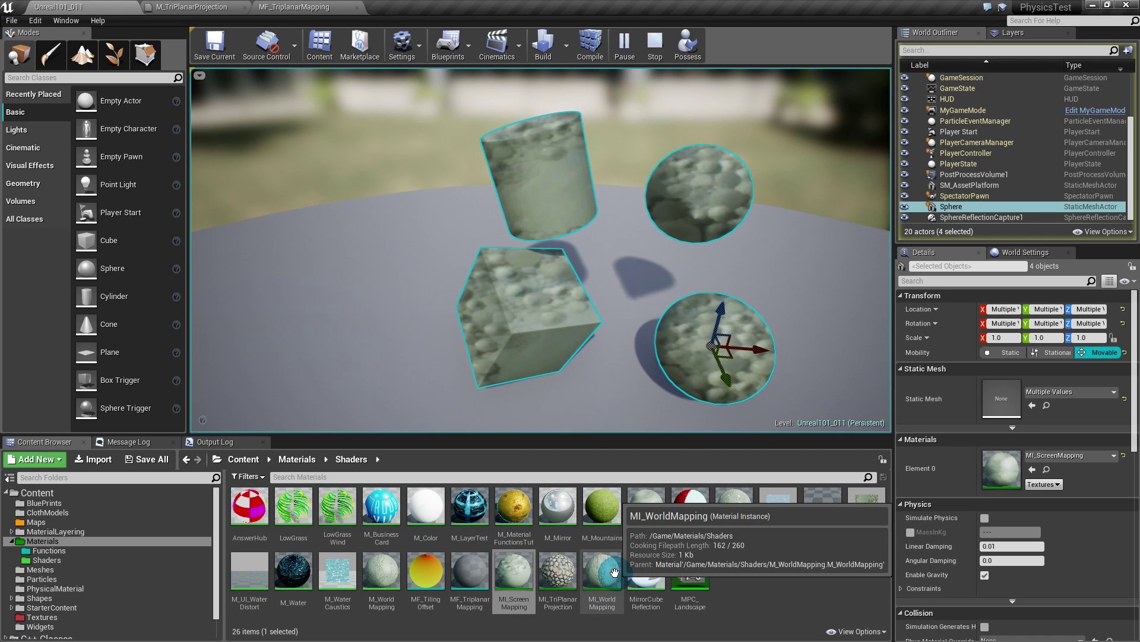
left_click_drag(614, 572, 1008, 484)
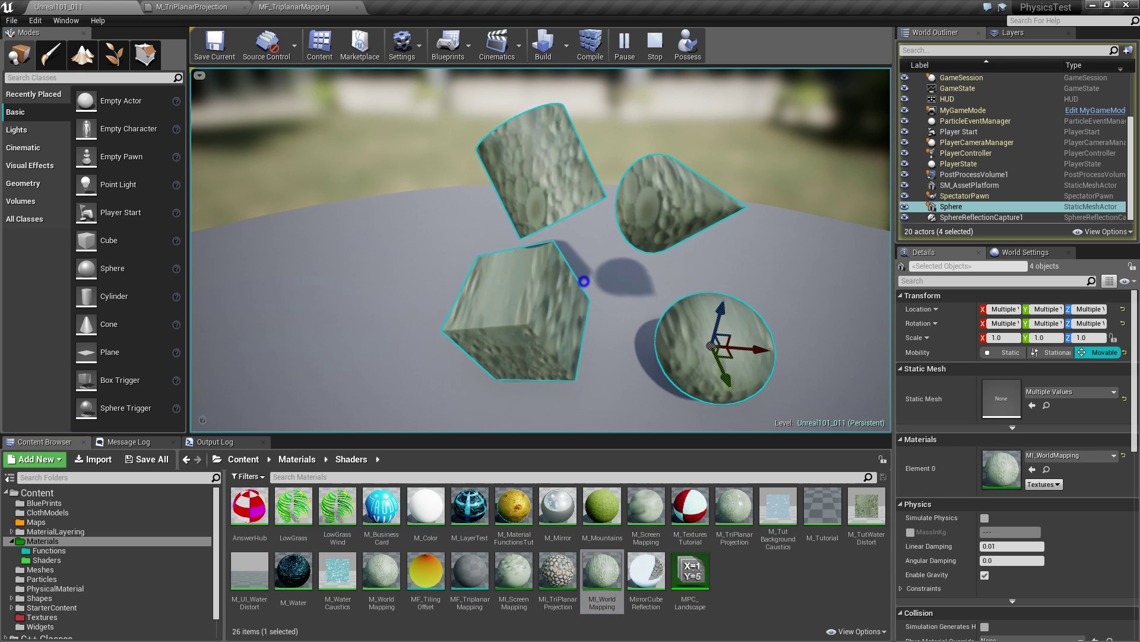
mouse_move(585, 281)
right_mouse_down()
mouse_move(683, 300)
mouse_move(584, 281)
right_mouse_up()
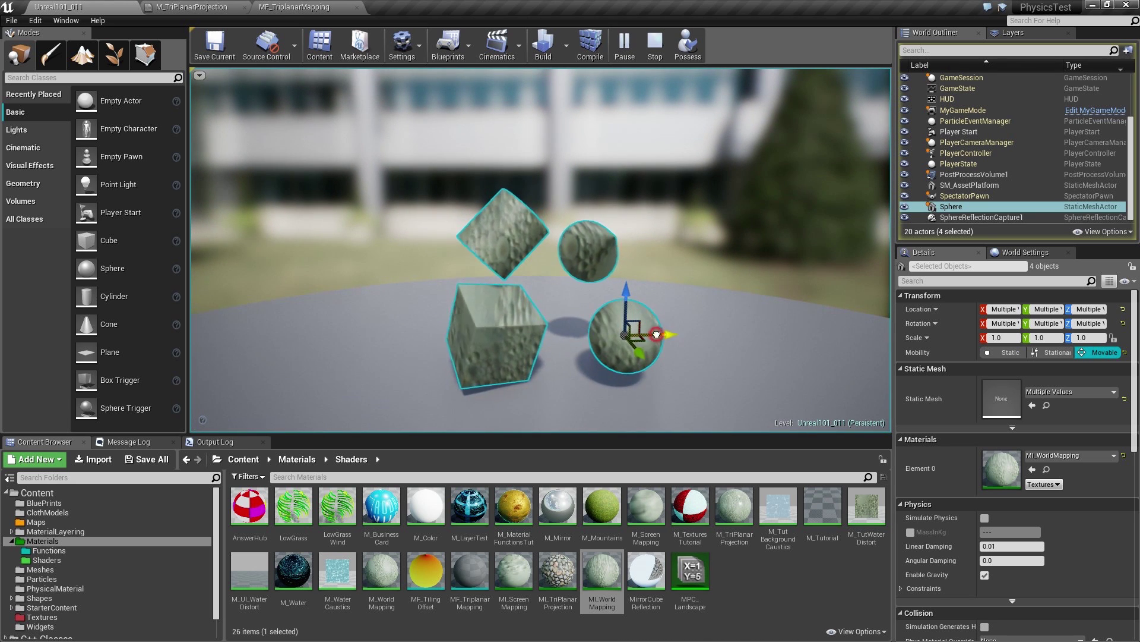
- Shift the four selected shapes along the red X axis and inspect the world-mapped texture from a closer view
left_click_drag(688, 331, 631, 329)
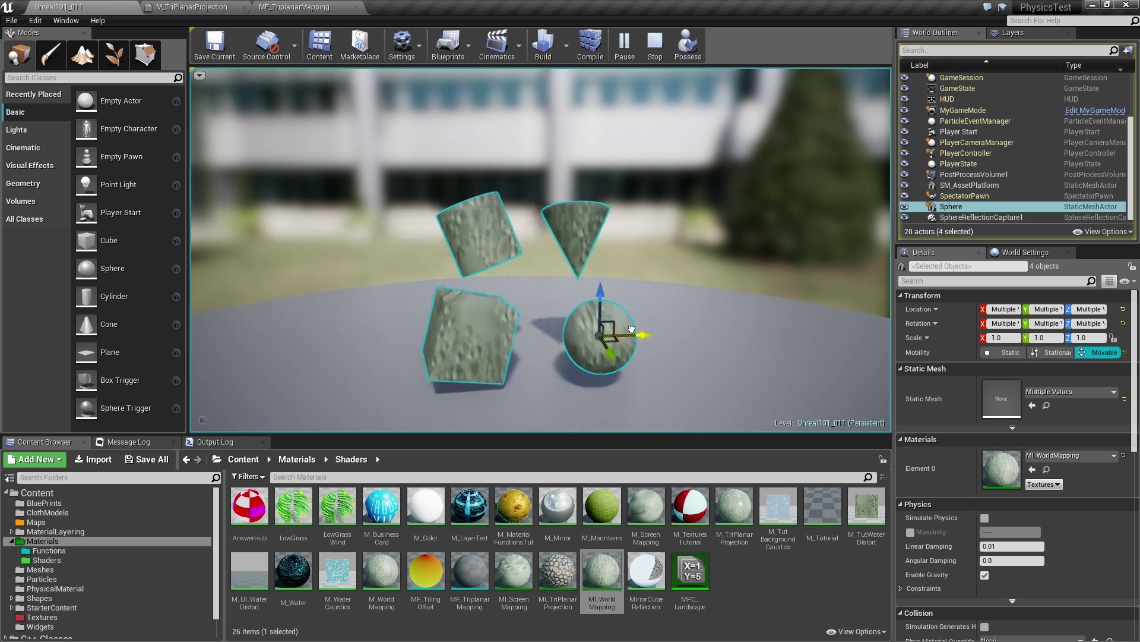
right_click_drag(565, 372, 603, 333)
key("a")
key("d")
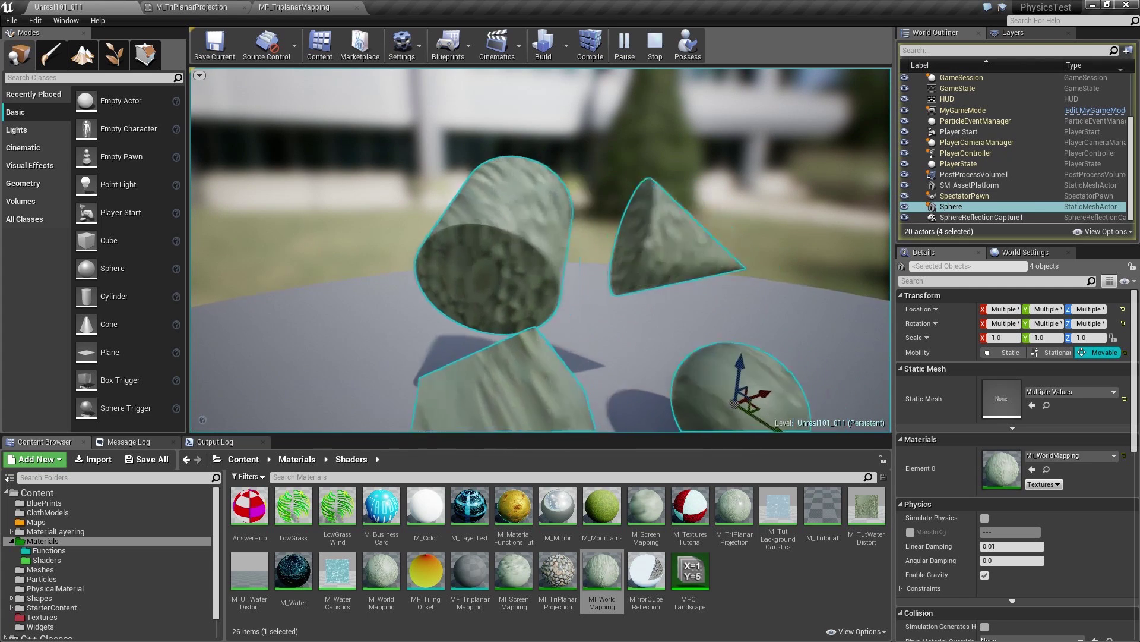
right_click_drag(793, 364, 785, 371)
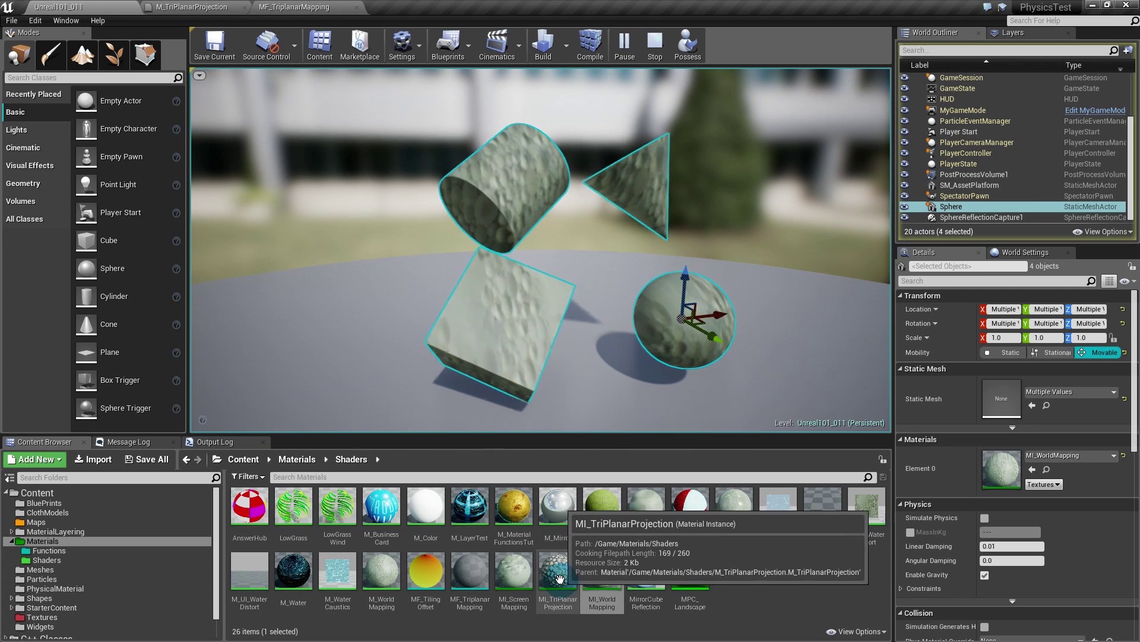
- Assign MI_TriPlanarProjection as the Element 0 material of the four selected shapes
left_click_drag(560, 578, 1003, 469)
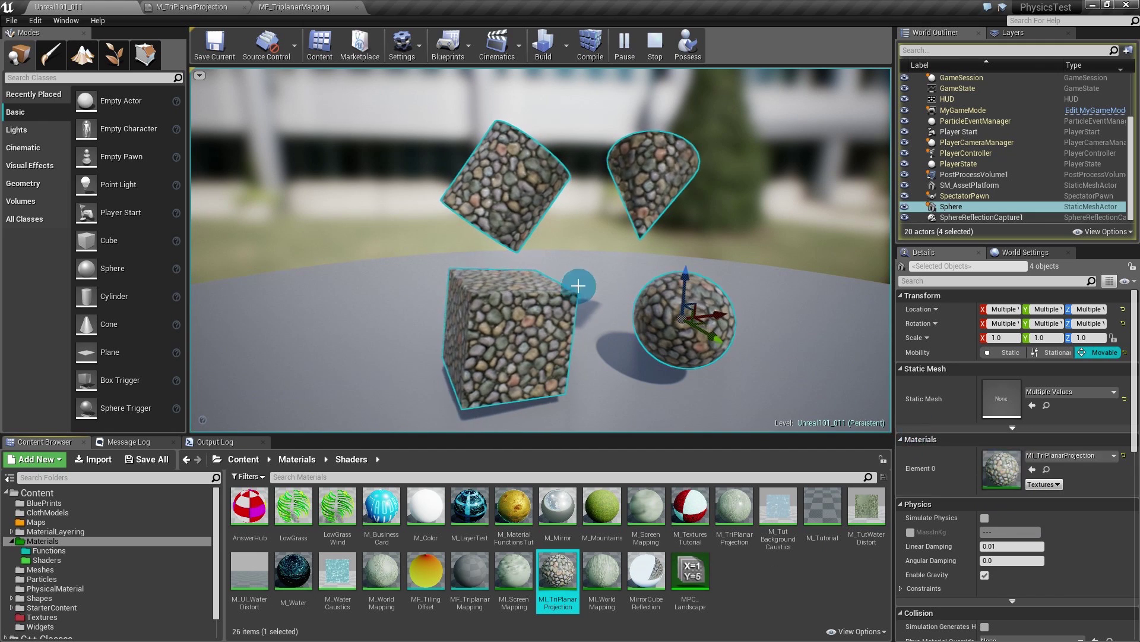
mouse_move(519, 322)
right_mouse_down()
mouse_move(525, 338)
mouse_move(488, 342)
mouse_move(498, 364)
mouse_move(500, 346)
mouse_move(532, 324)
mouse_move(519, 321)
right_mouse_up()
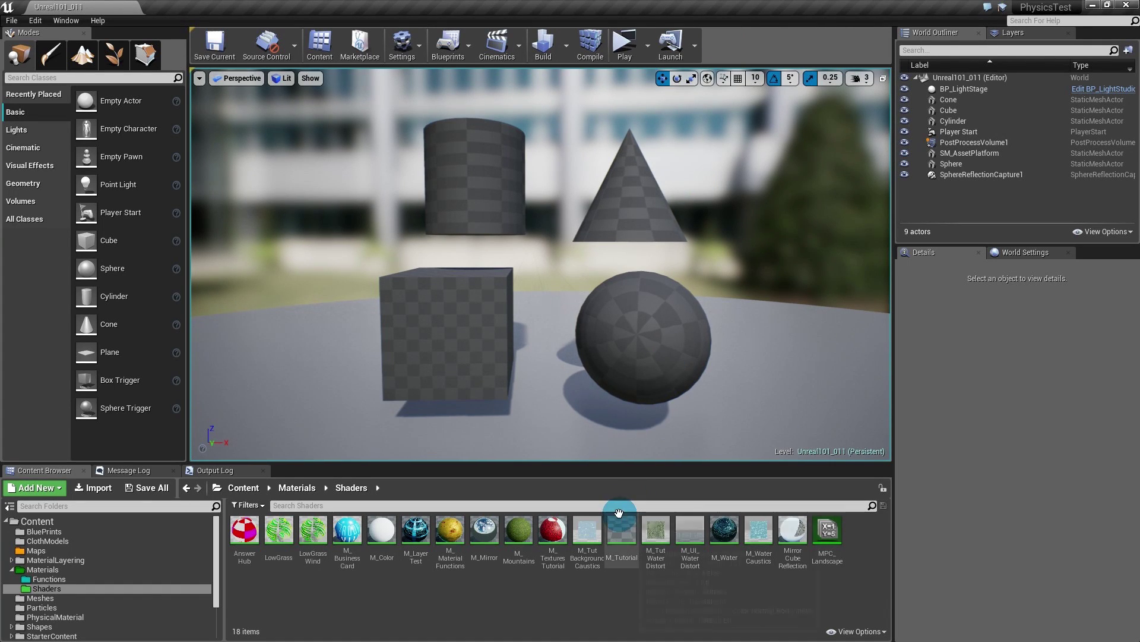
- Create a new material named M_ScreenMapping in the Materials/Shaders folder
right_click(589, 604)
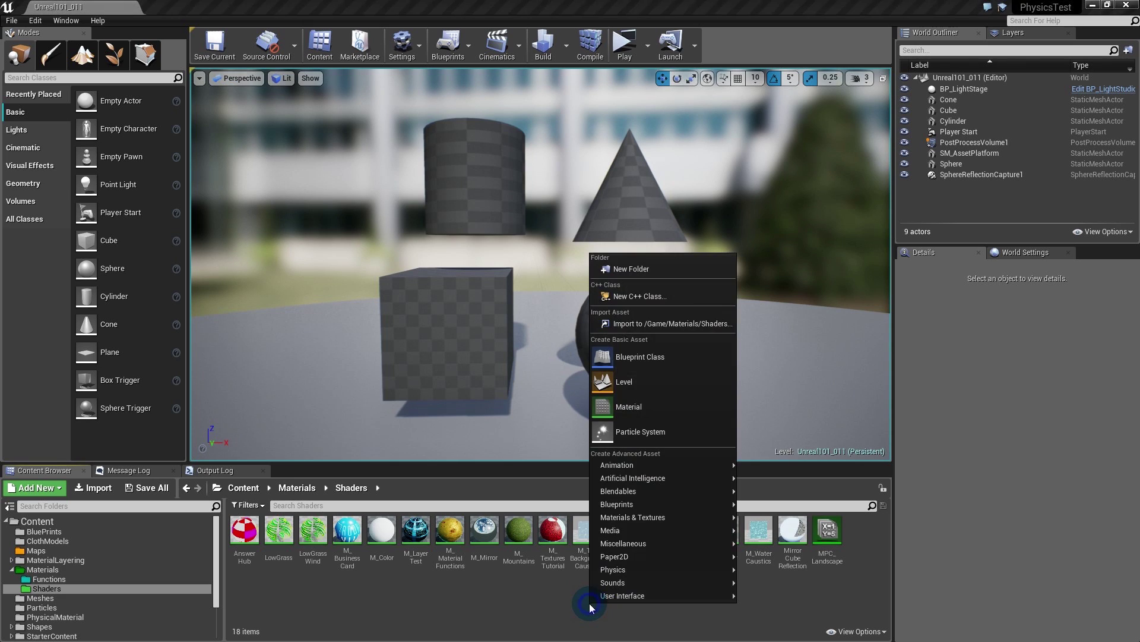
left_click(647, 406)
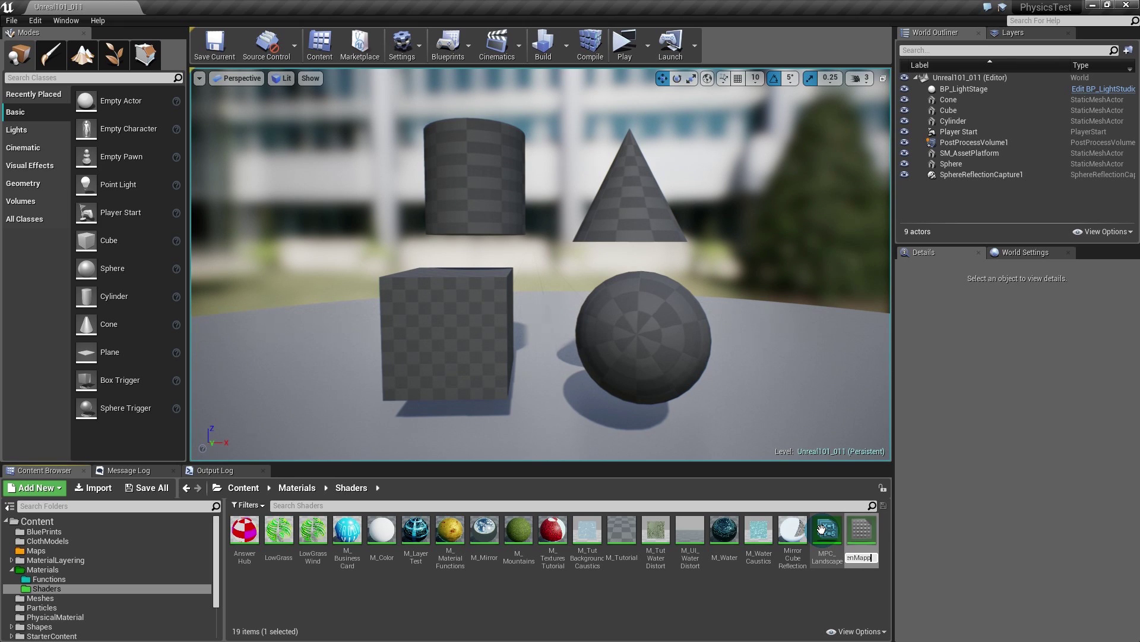
key("Return")
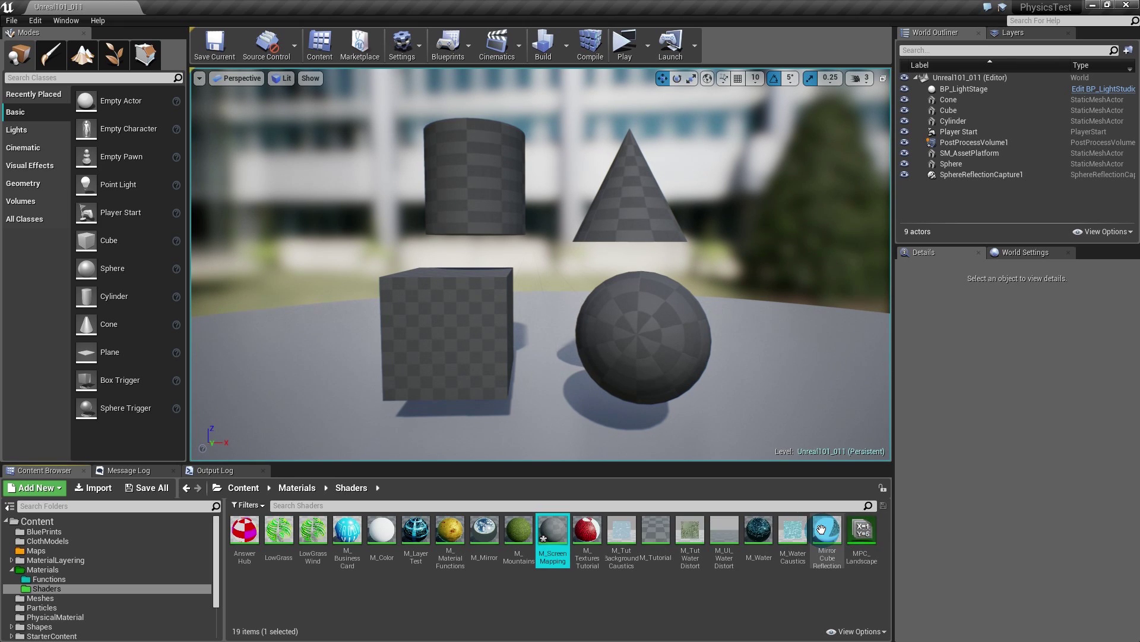
- Open the M_ScreenMapping material and dock its editor beside the level in the main window
double_click(550, 530)
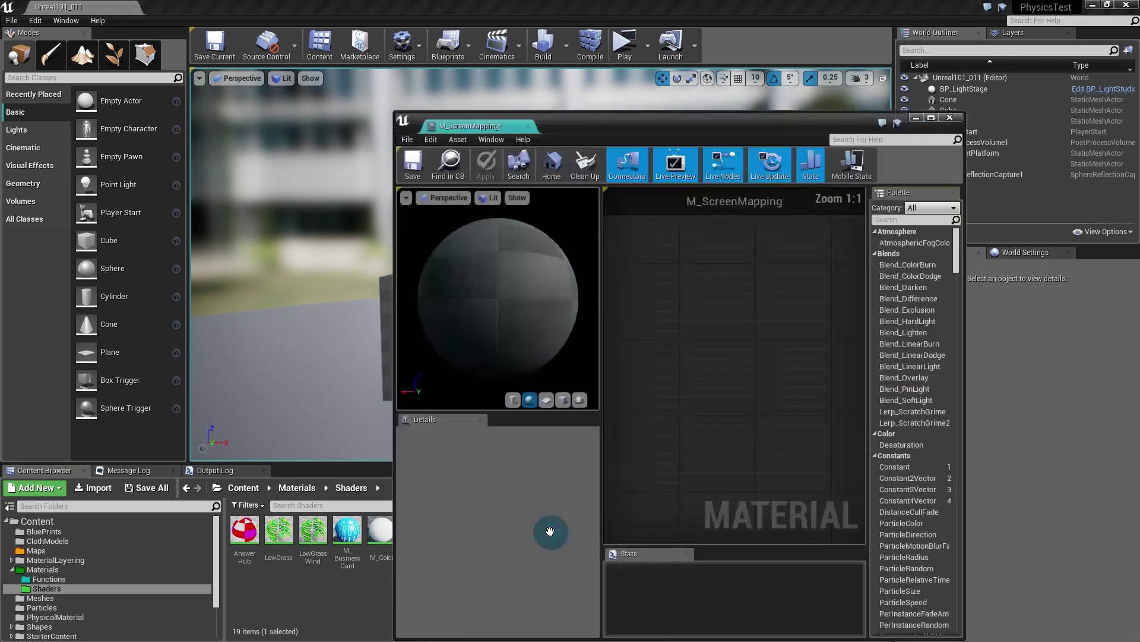
left_click_drag(469, 126, 219, 5)
right_click_drag(675, 255, 945, 344)
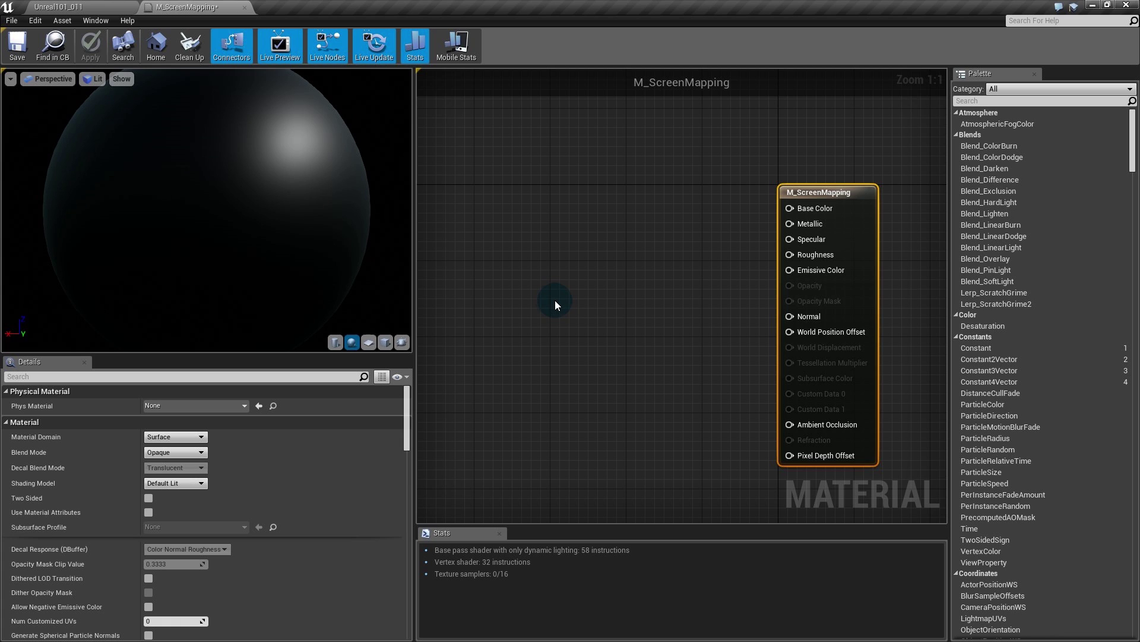
- Add a ScreenPosition node to the material graph and connect its output to Emissive Color
right_click(505, 283)
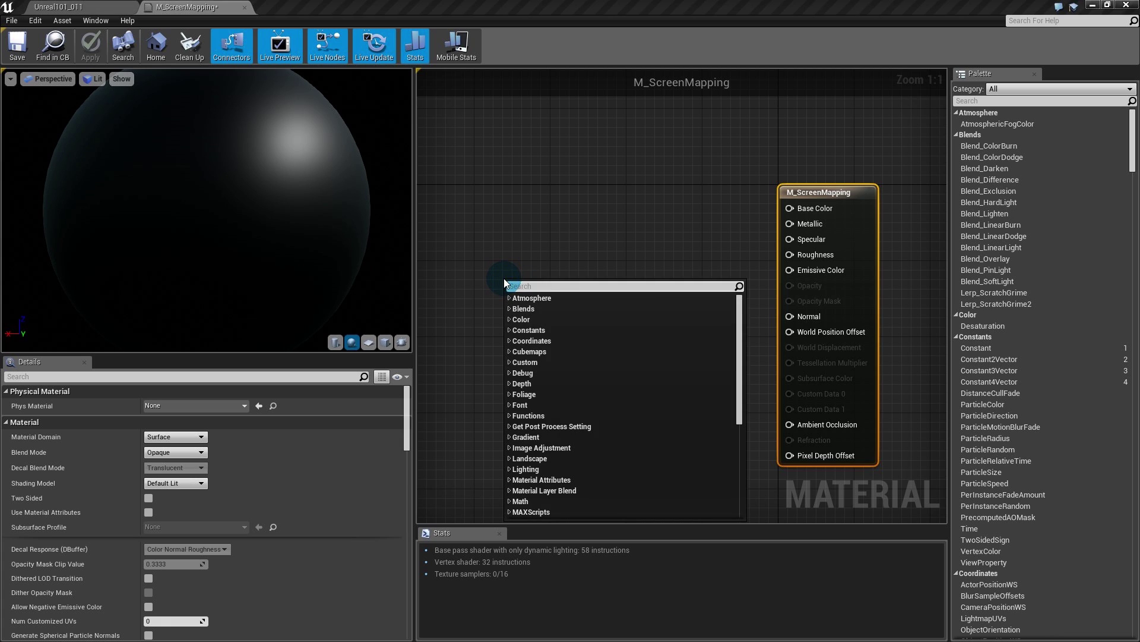
type("screenp")
key("Return")
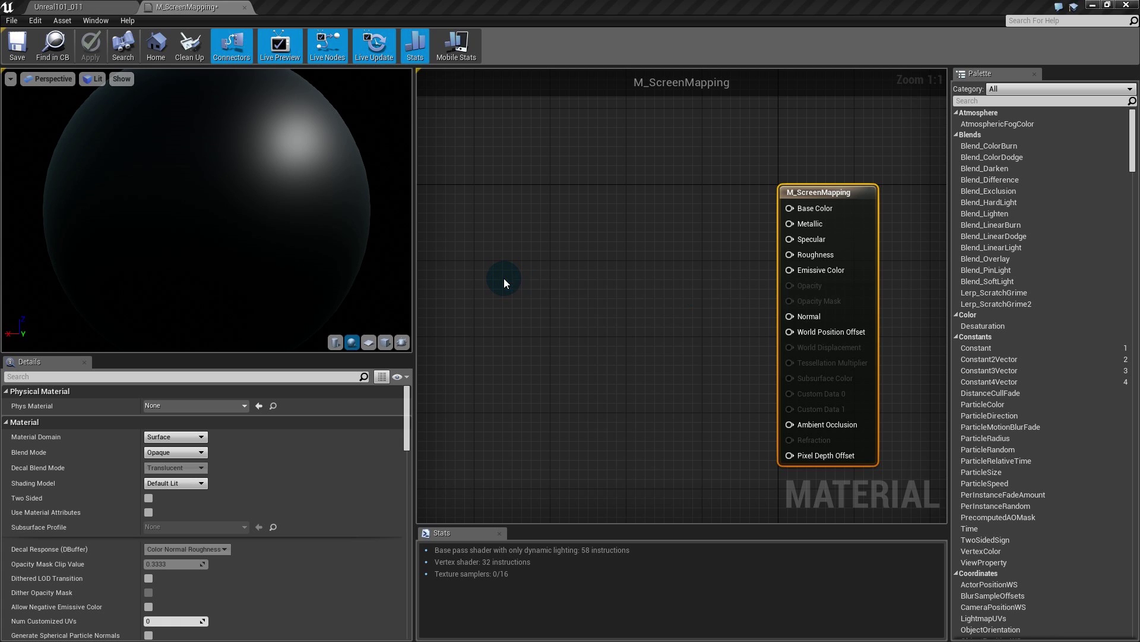
right_click_drag(509, 371, 606, 391)
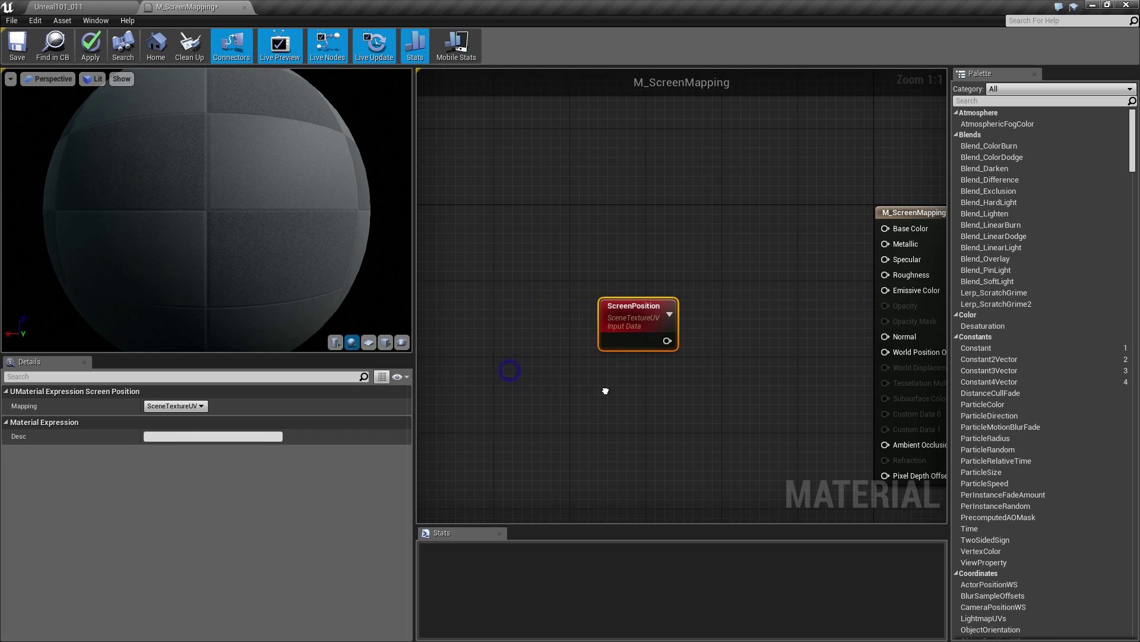
left_click_drag(627, 322, 668, 279)
left_click_drag(885, 290, 885, 290)
right_click_drag(766, 367, 703, 333)
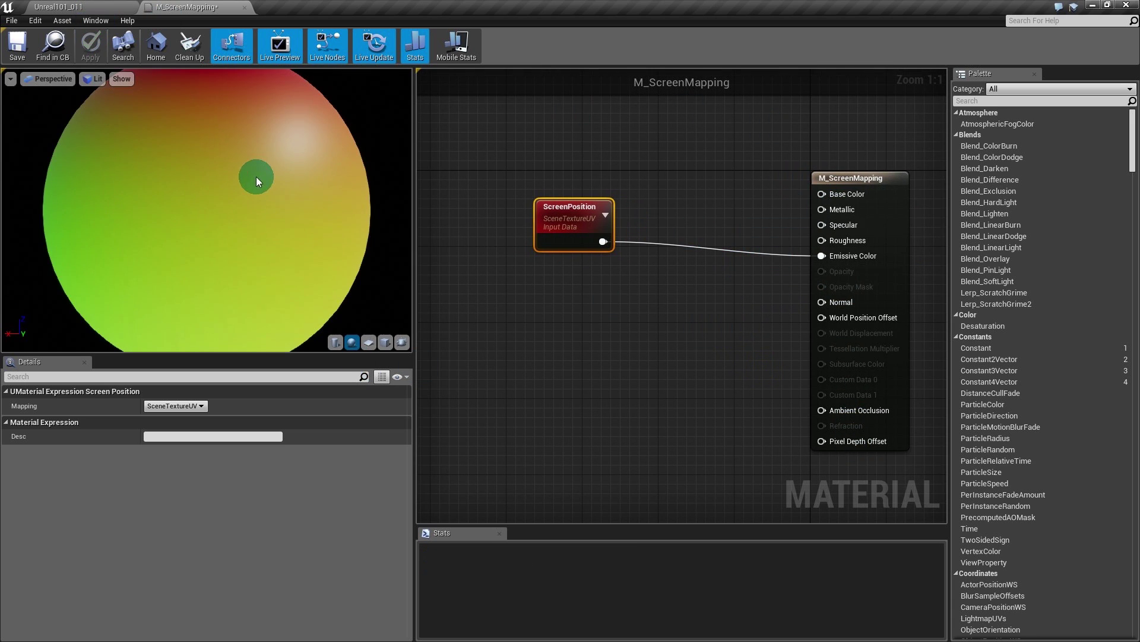
- Return to the level and apply M_ScreenMapping to the cylinder, cube, sphere and cone
left_click(77, 12)
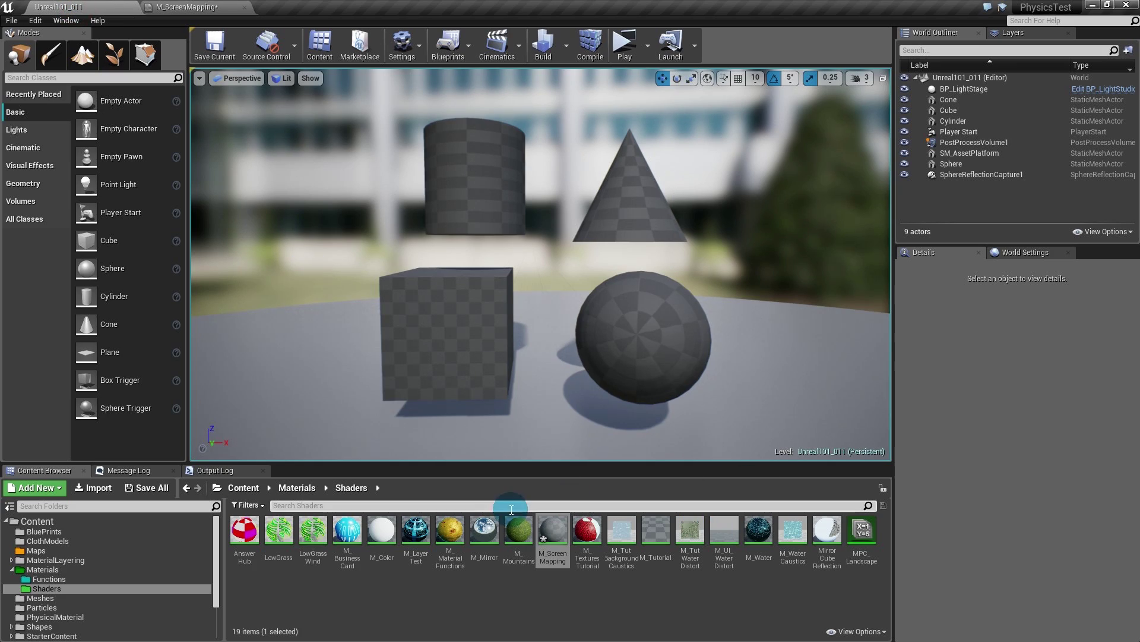
left_click_drag(553, 530, 511, 205)
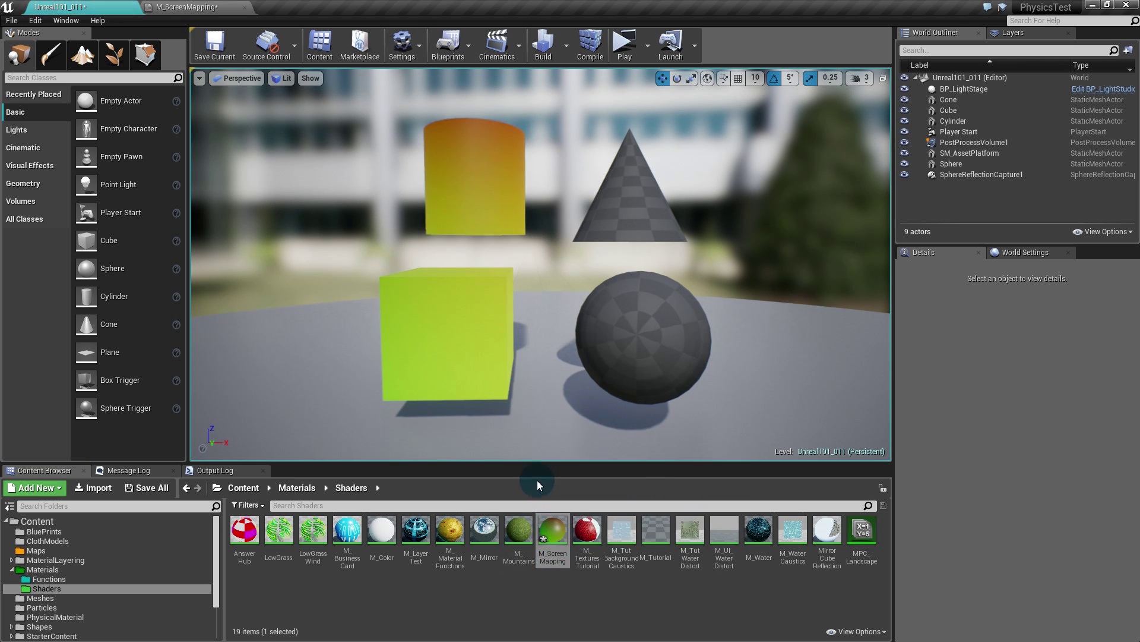
left_click_drag(551, 532, 626, 342)
left_click_drag(553, 531, 621, 193)
- Examine how the screen-position colours on the shapes change as the camera shifts across the scene
right_click_drag(647, 291, 646, 291)
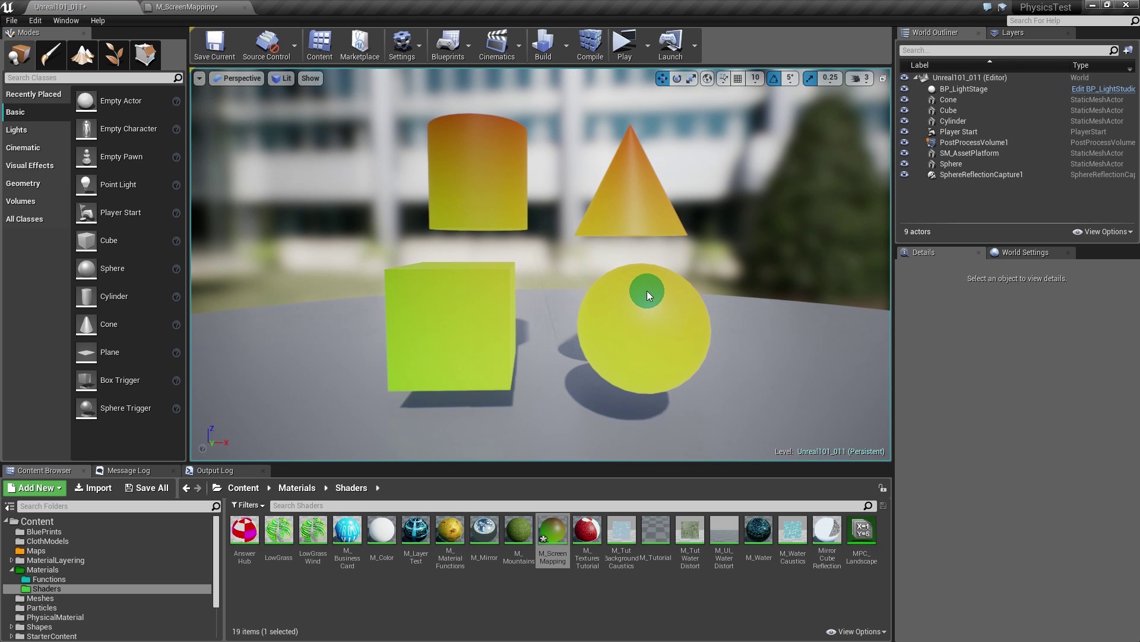
middle_click_drag(634, 301, 634, 301)
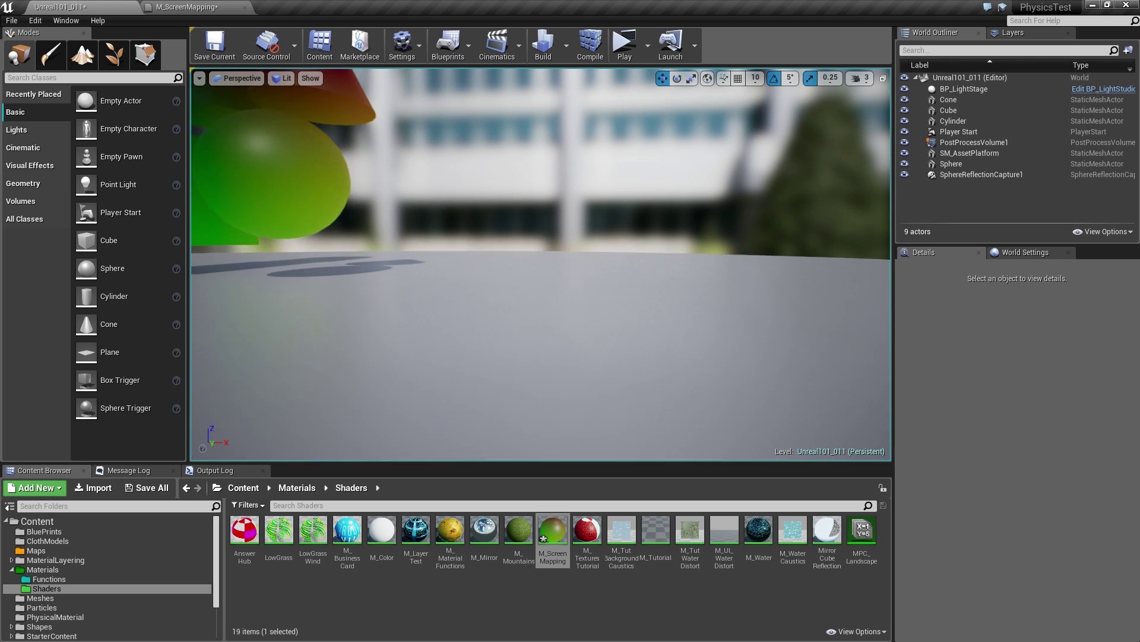
left_click_drag(680, 253, 686, 249)
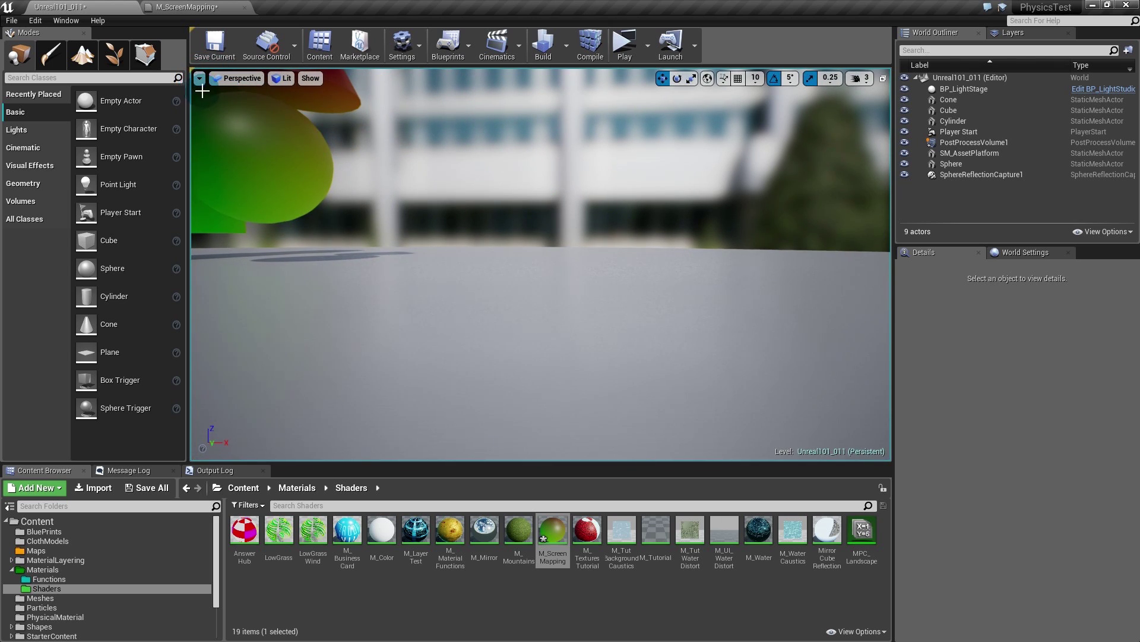
middle_click_drag(238, 119, 188, 88)
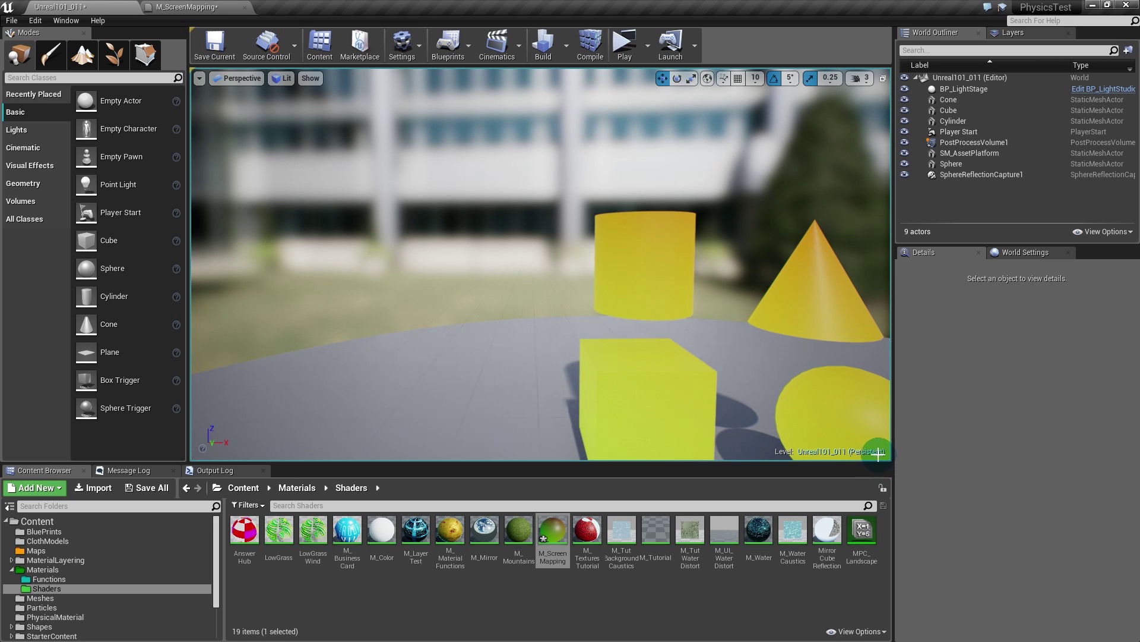
middle_click_drag(825, 383, 975, 443)
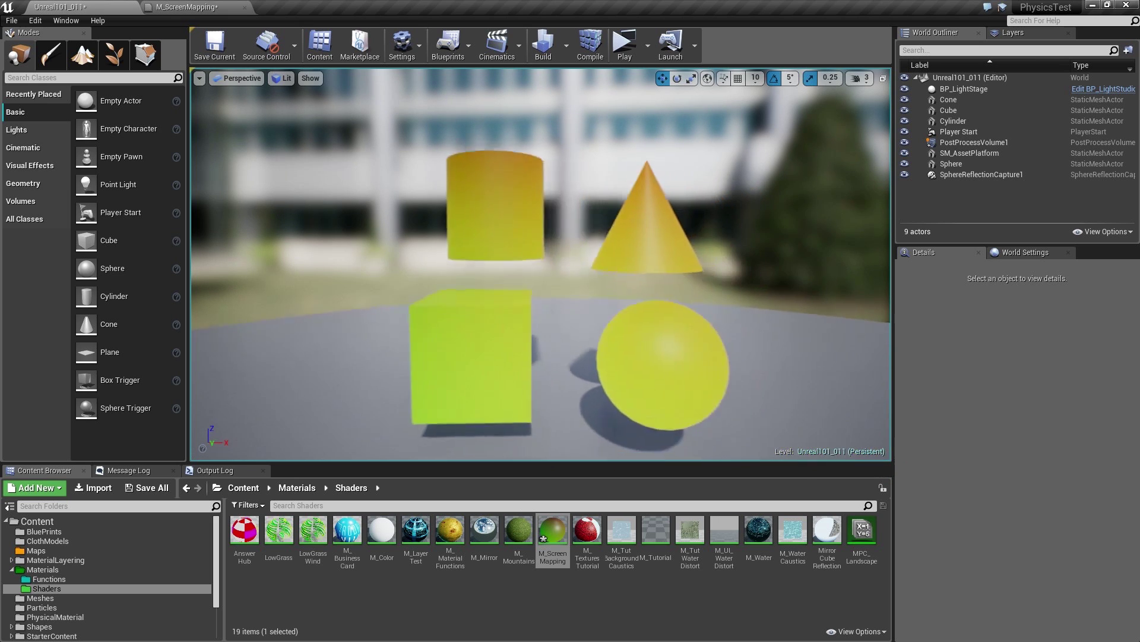
left_click_drag(856, 416, 826, 383)
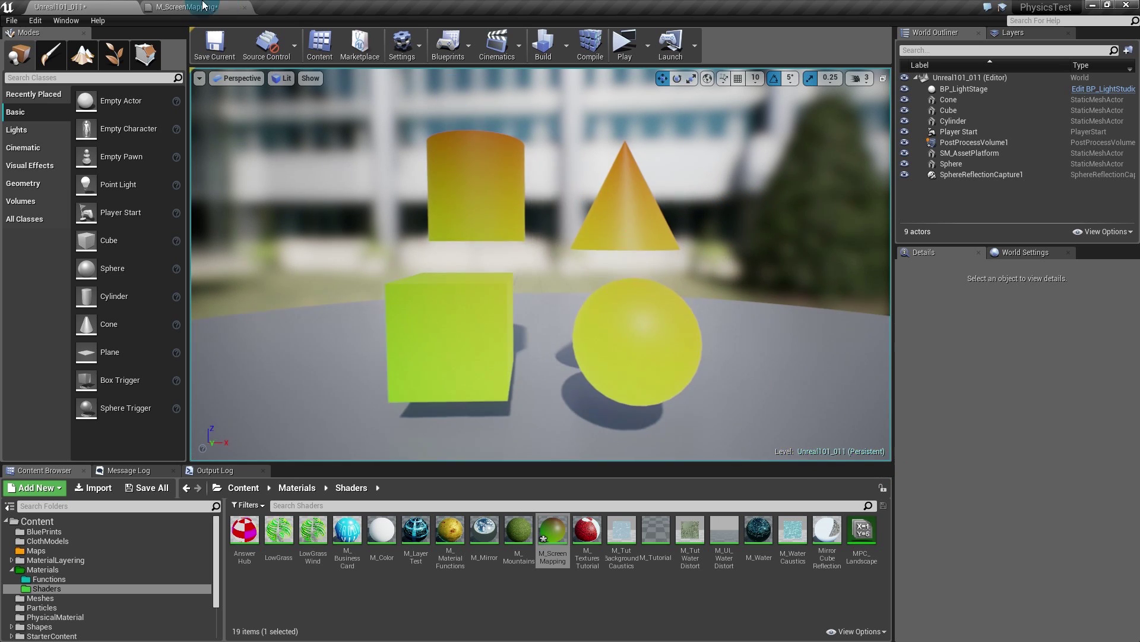
- In the M_ScreenMapping graph, add a Texture Sample node and feed the ScreenPosition output into its UVs
left_click(189, 6)
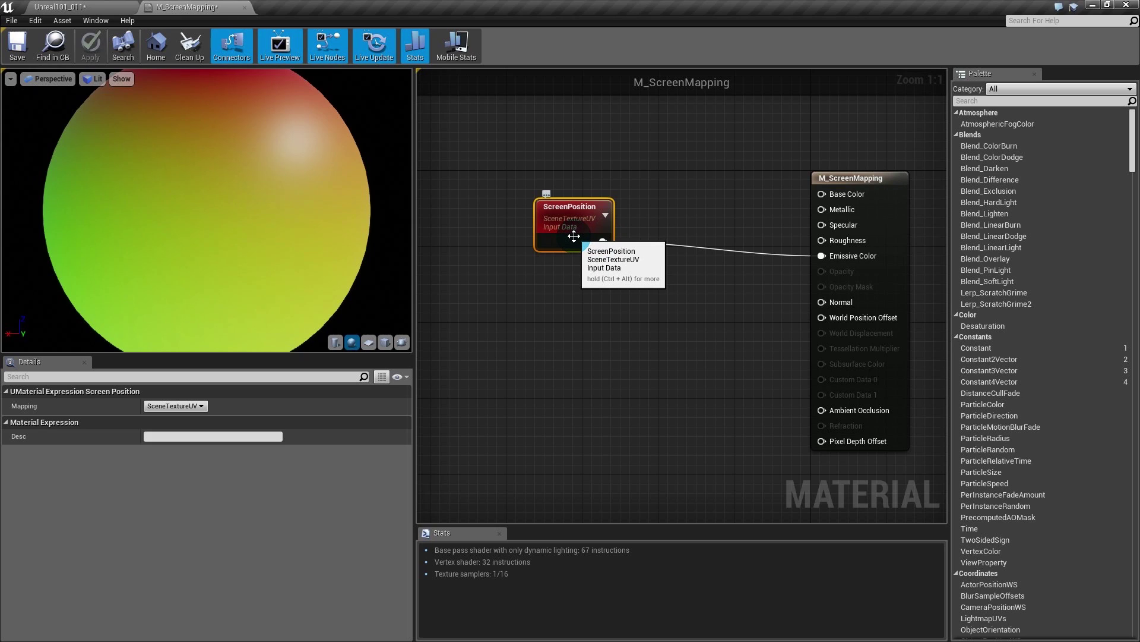
left_click_drag(574, 224, 517, 224)
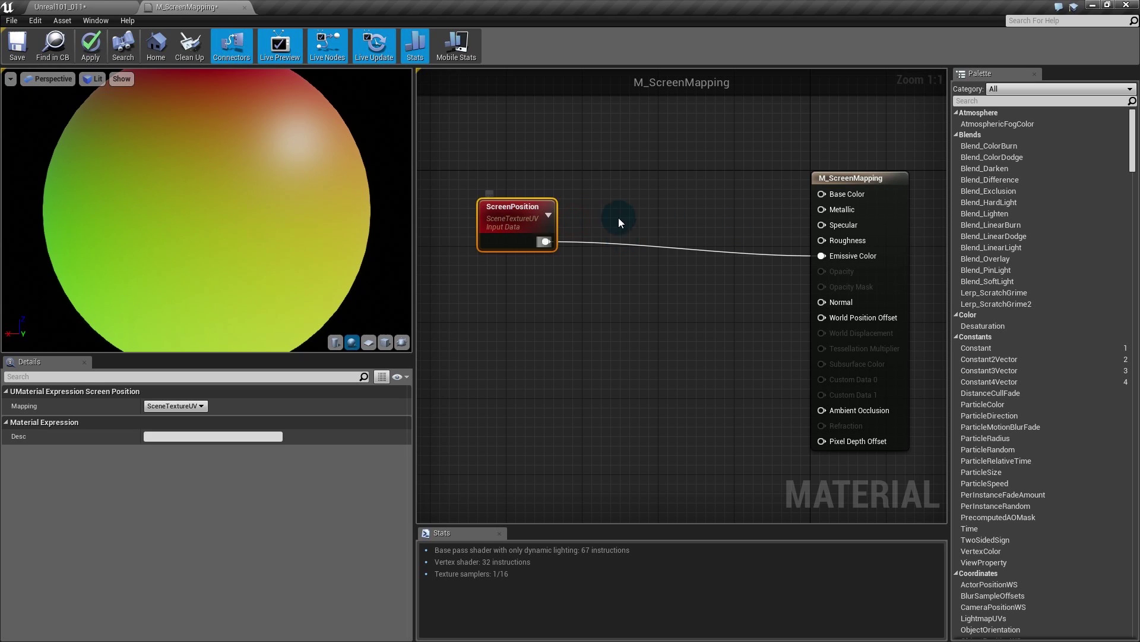
left_click(608, 229)
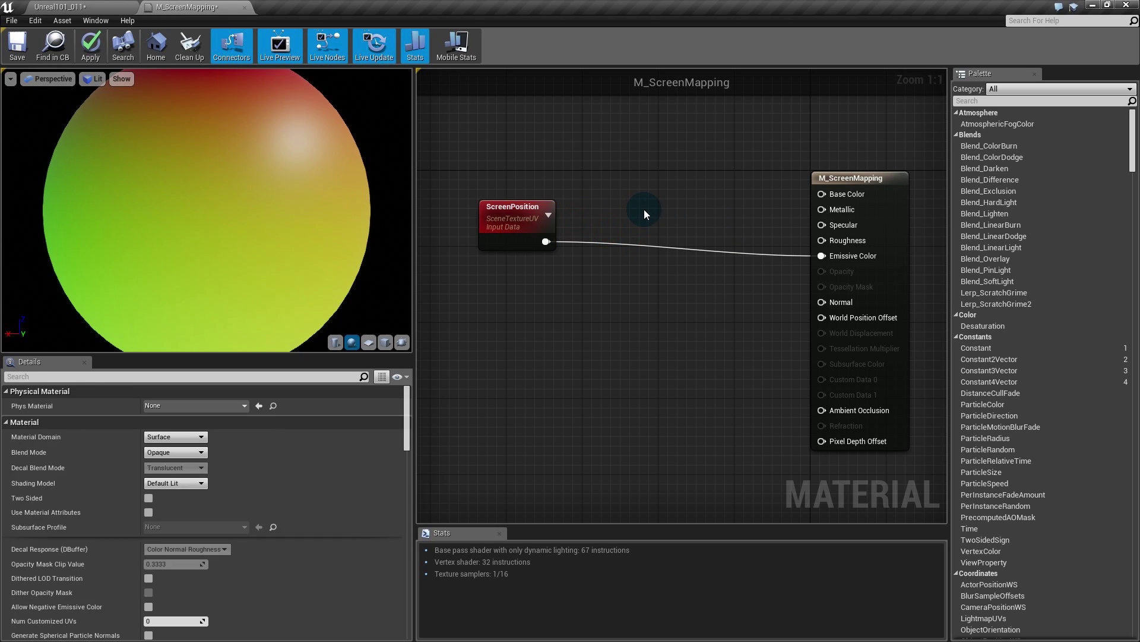
left_click(644, 209)
left_click_drag(684, 287, 691, 240)
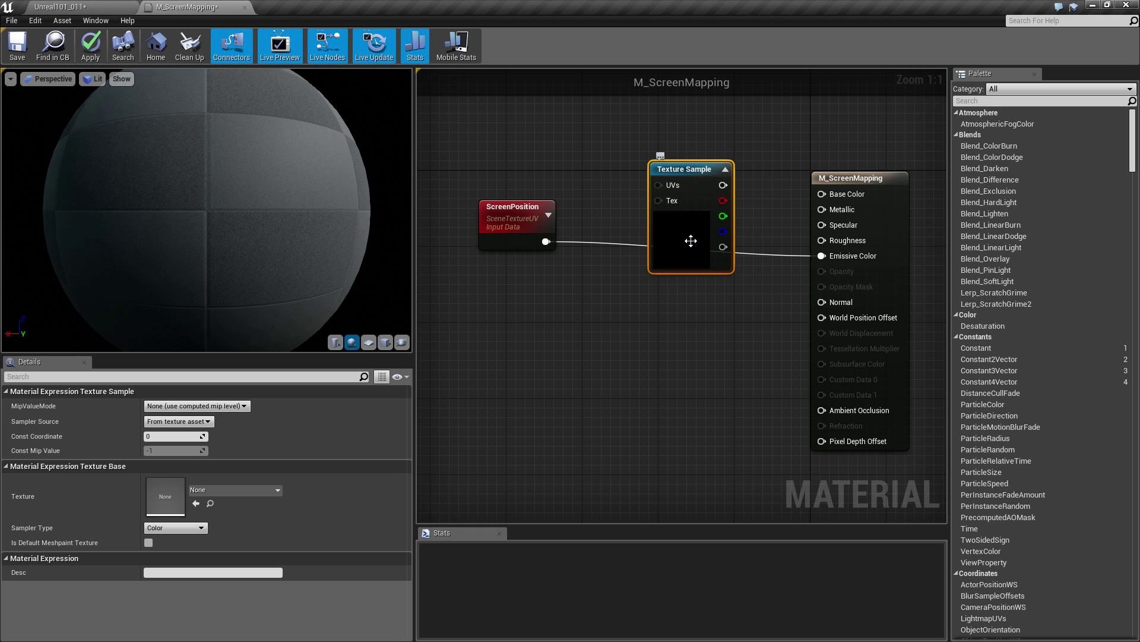
left_click_drag(546, 241, 659, 191)
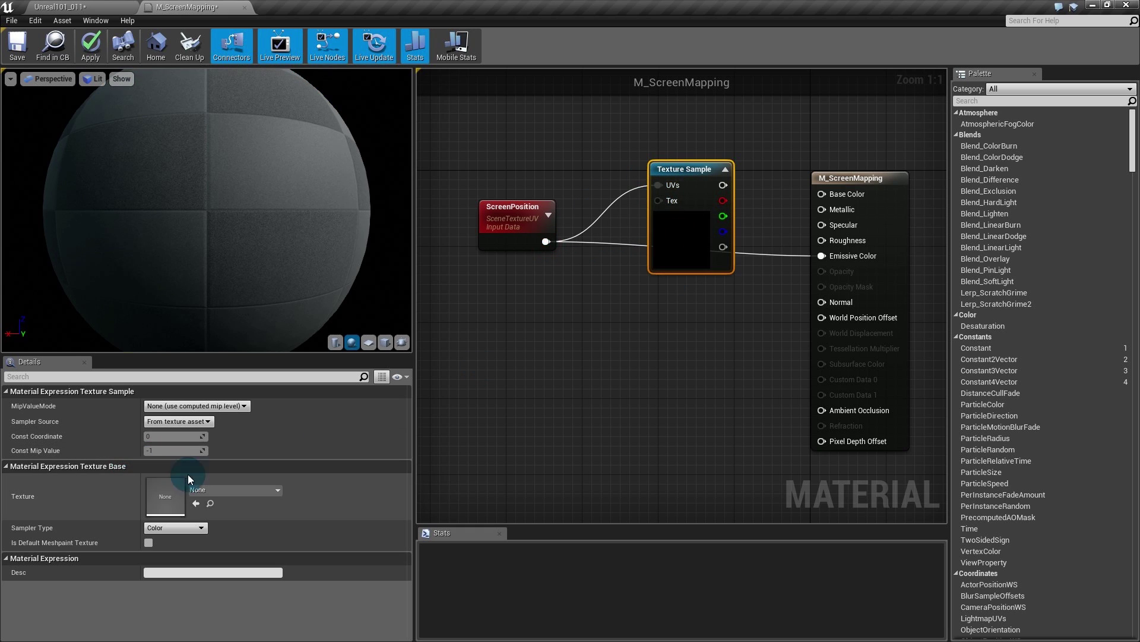
- Assign the engine's DefaultTexture to the Texture Sample node, finding it with the search term default
left_click(208, 492)
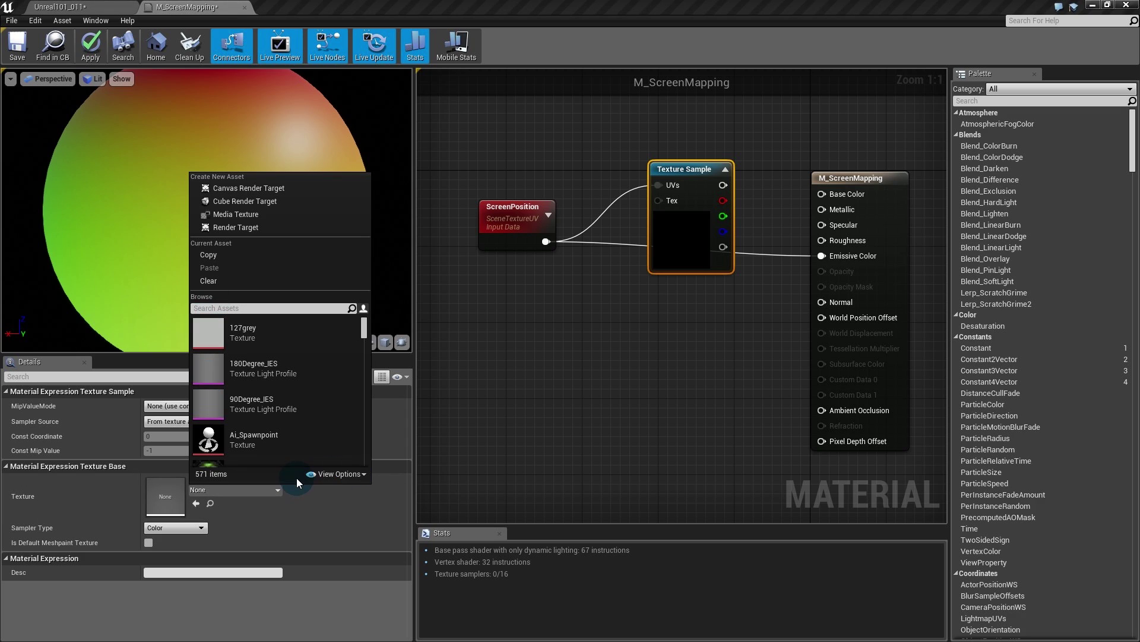
left_click(331, 478)
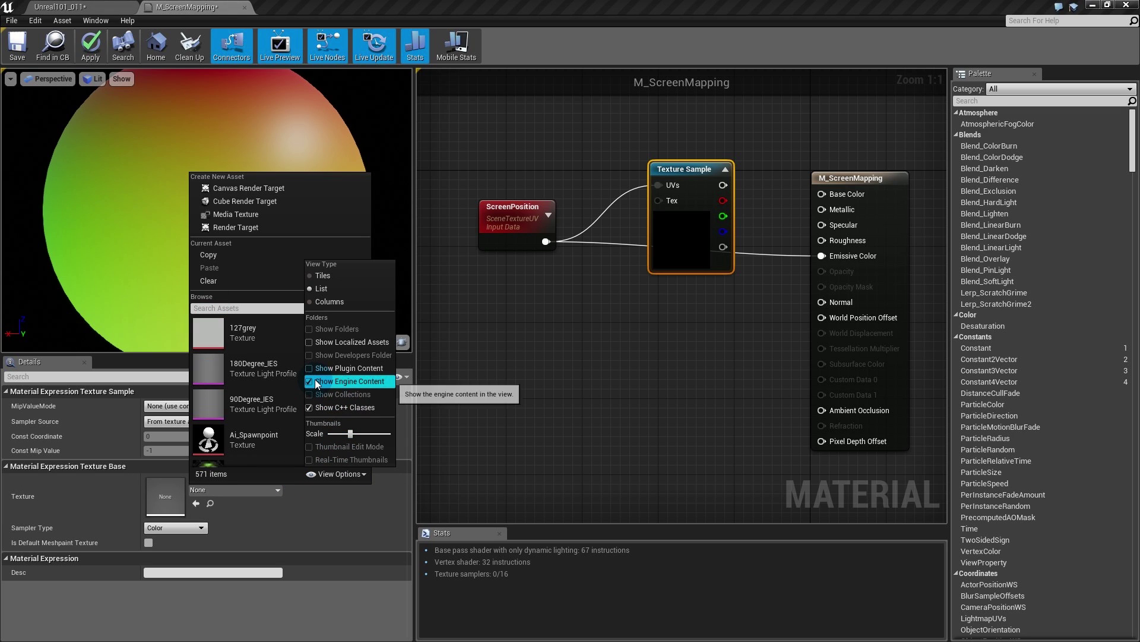
left_click(248, 308)
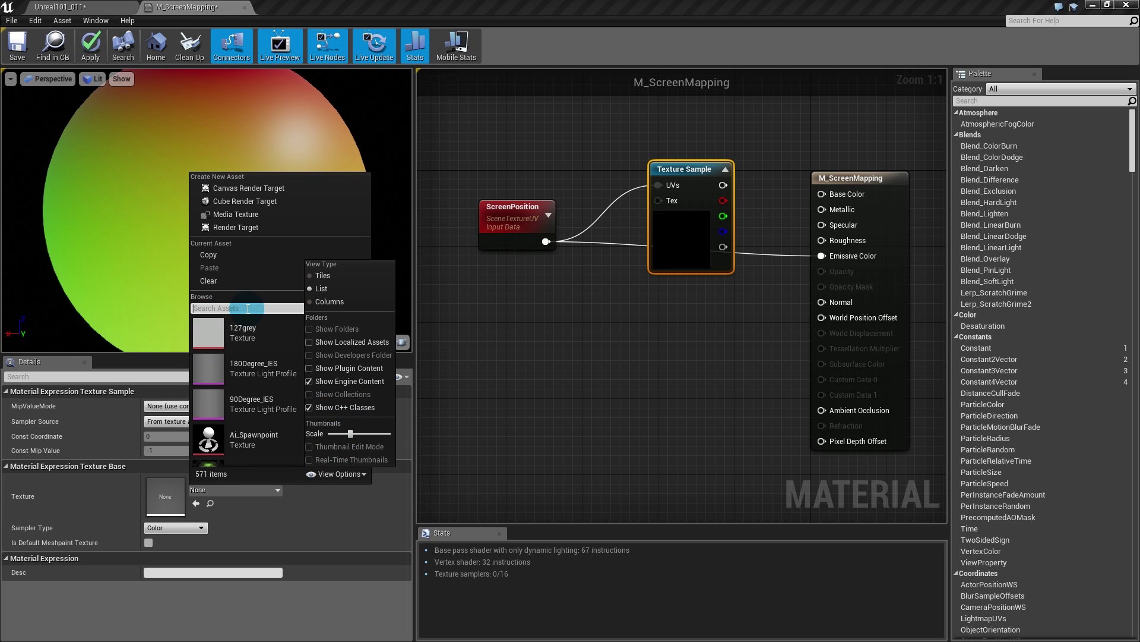
left_click(330, 474)
type("default")
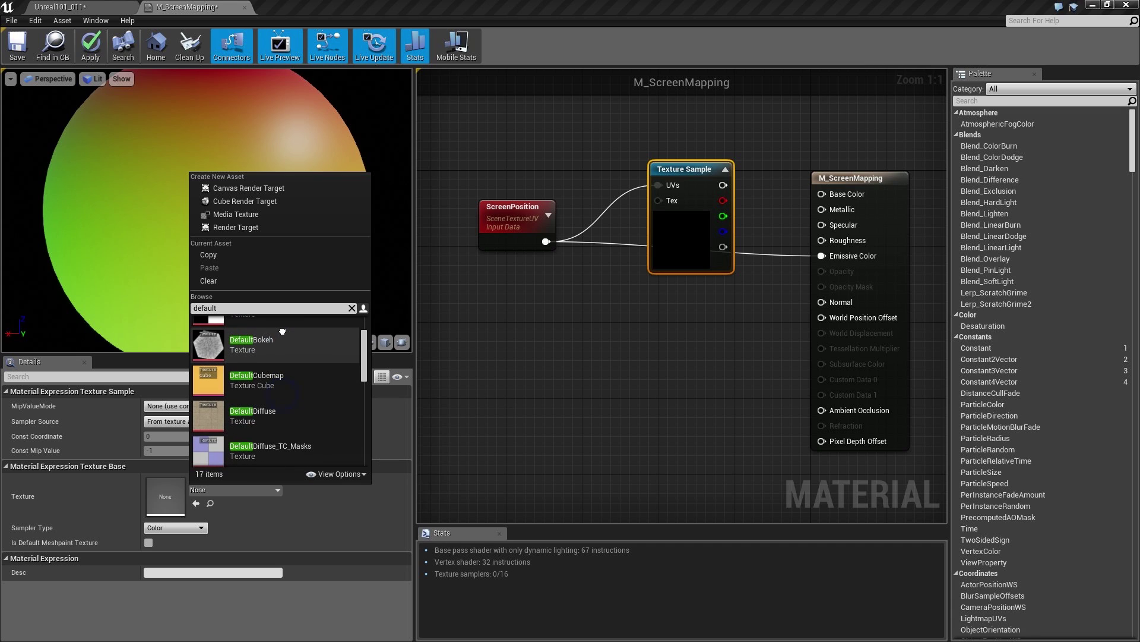
scroll(283, 338, "down", 3)
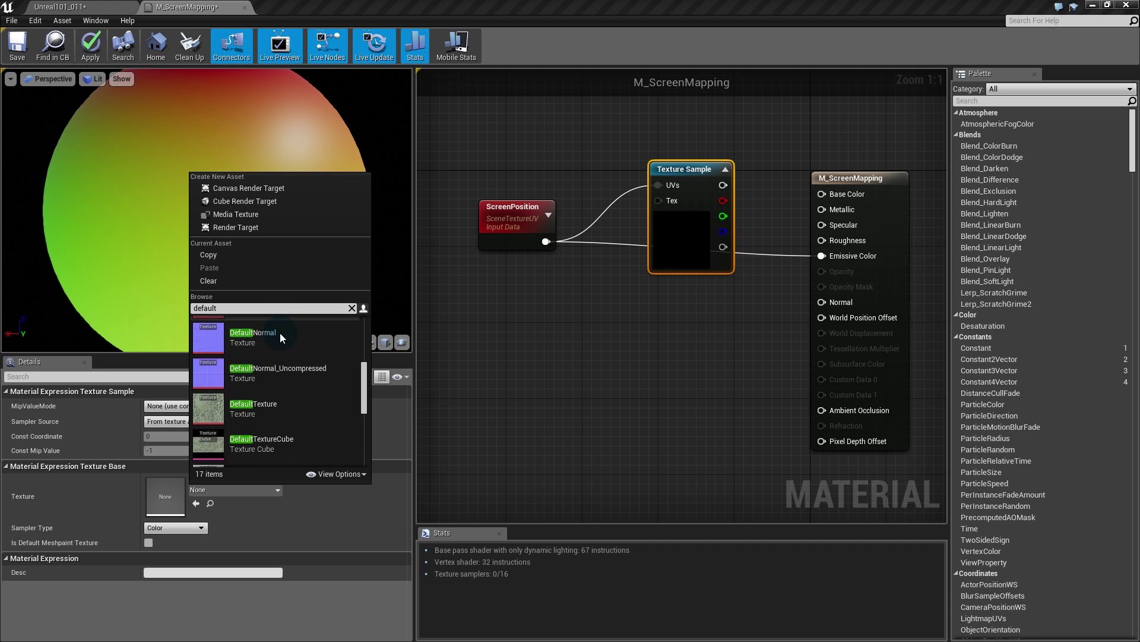
left_click(269, 406)
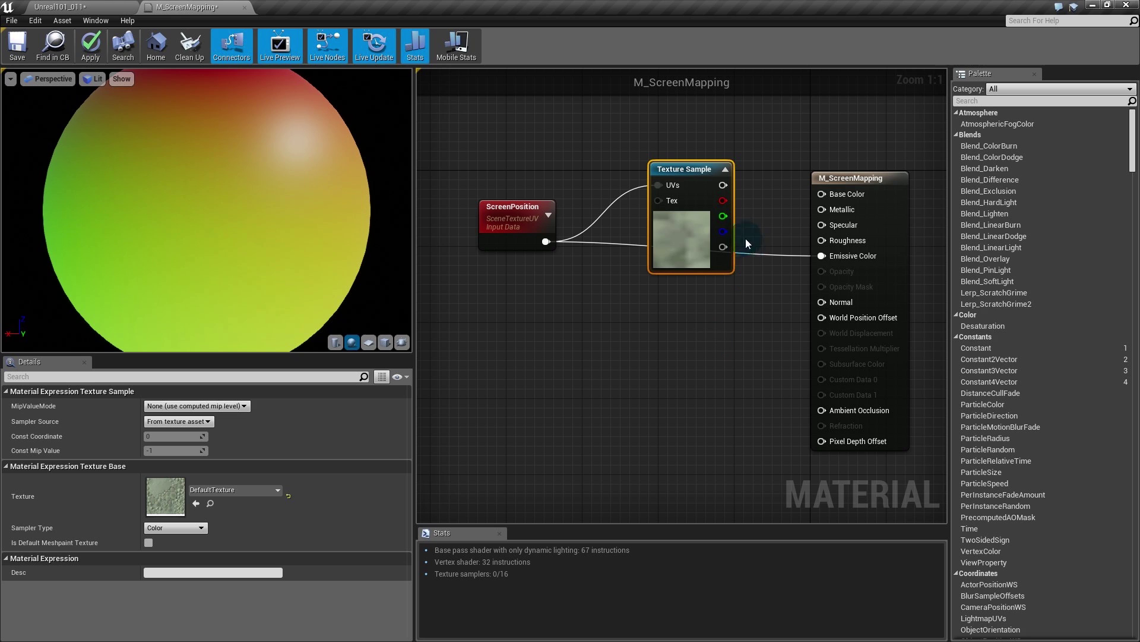
- Connect the Texture Sample's main colour output to Base Color and break the ScreenPosition link to Emissive Color
left_click_drag(688, 236, 689, 246)
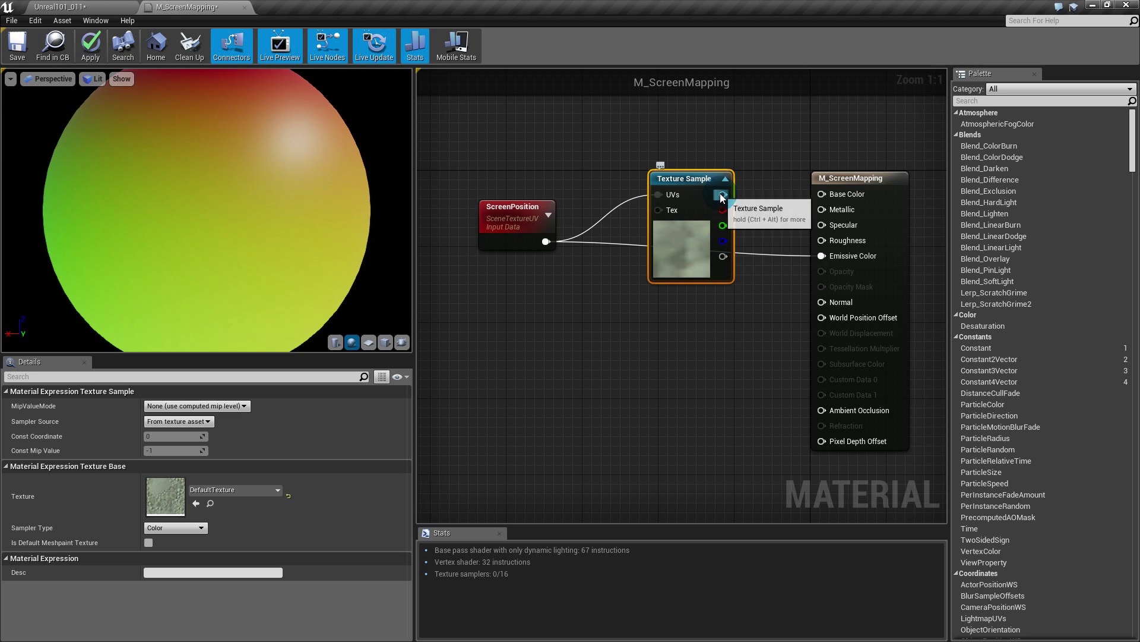
left_click_drag(723, 196, 822, 194)
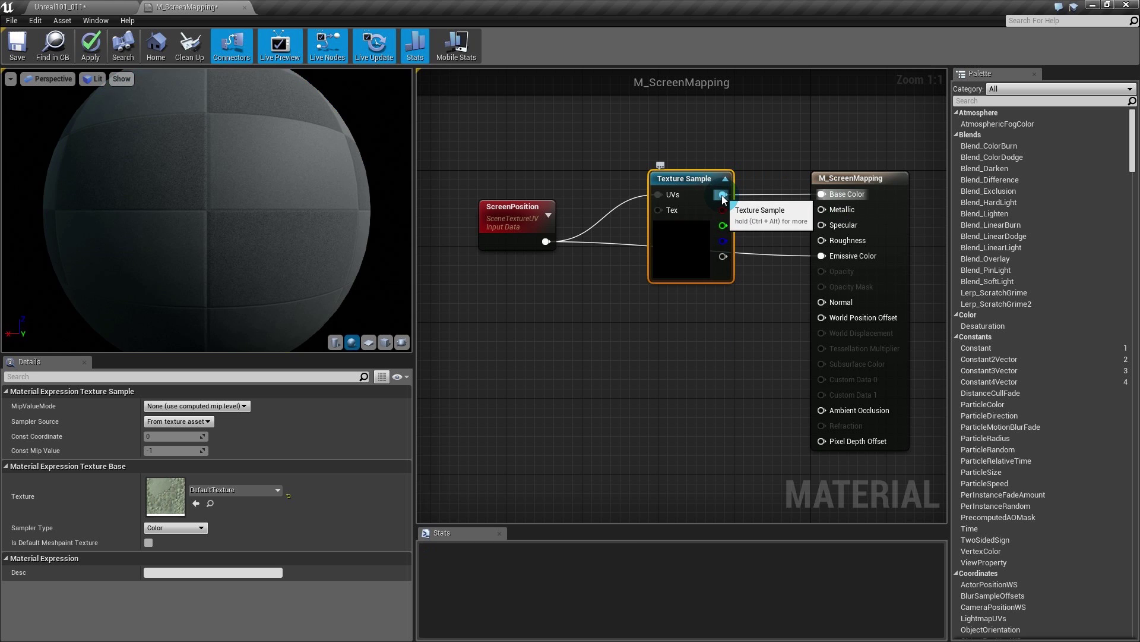
left_click(822, 256, "alt")
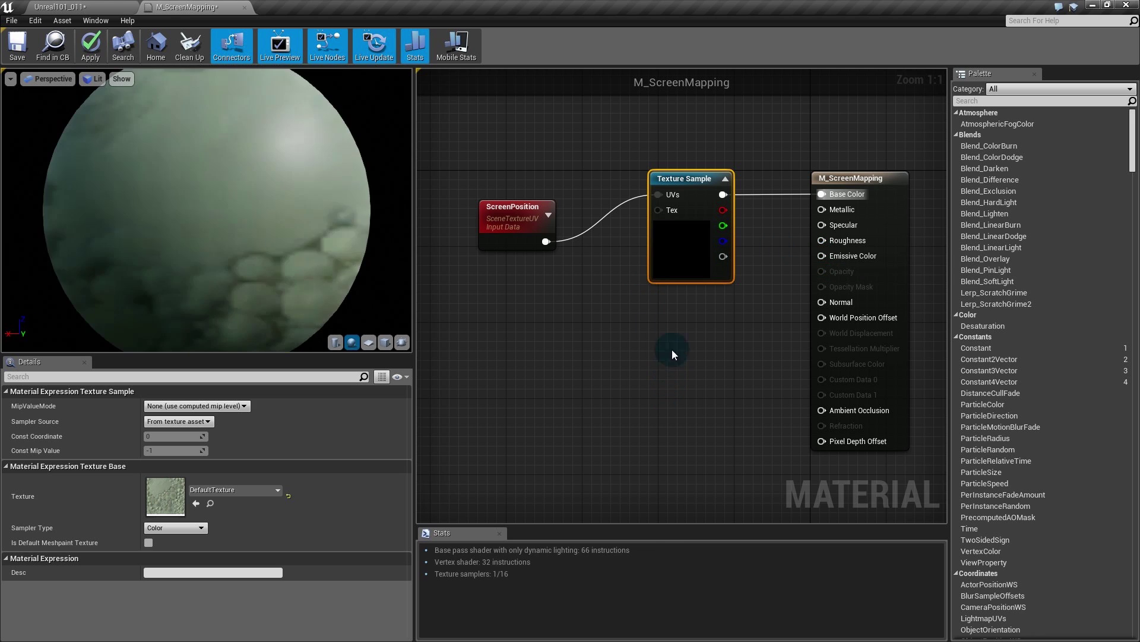
right_click_drag(700, 272, 669, 299)
- Switch the material preview to the plane mesh and shift the view to check the texture projection
left_click(366, 346)
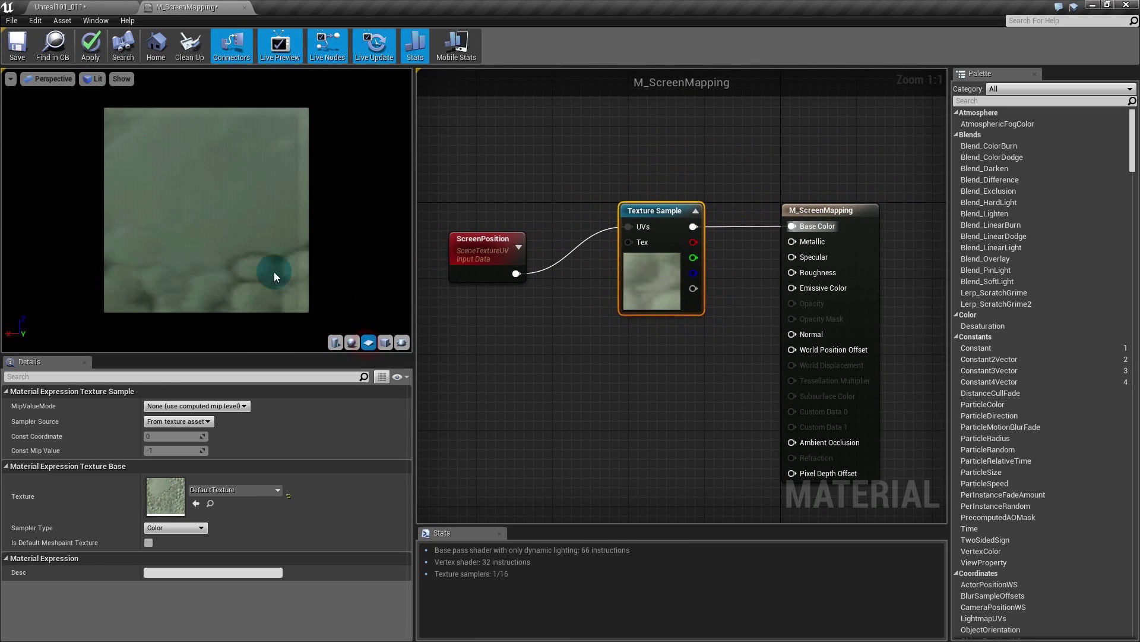
middle_click_drag(275, 275, 253, 156)
middle_click_drag(161, 162, 158, 123)
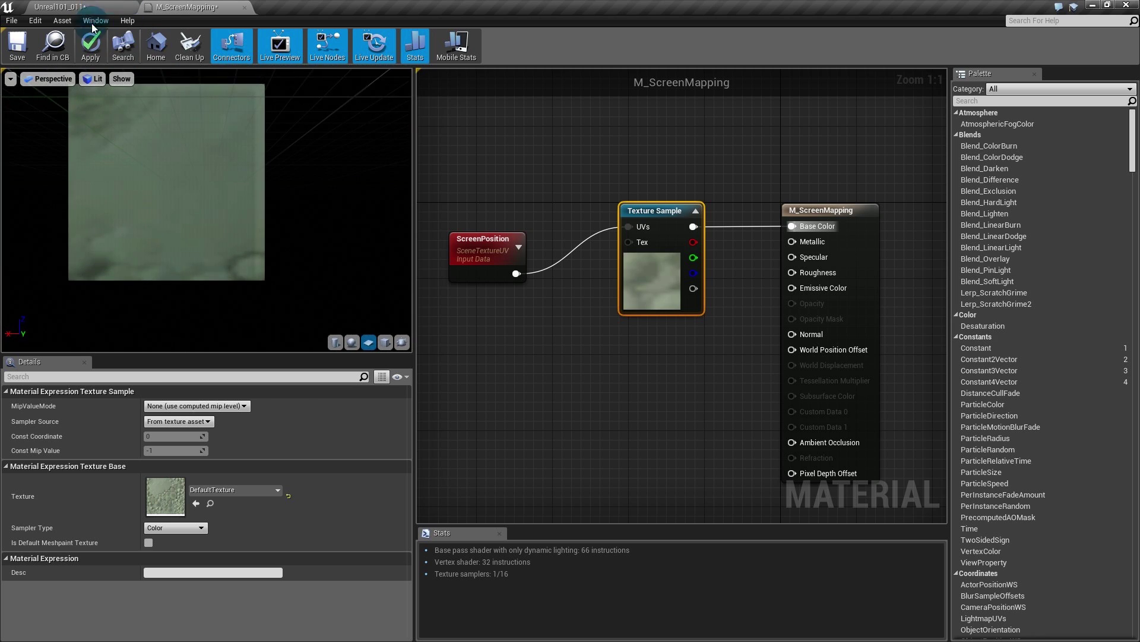
- Apply the material changes and examine the screen-projected texture on the level's shapes from shifting camera positions
key("Return")
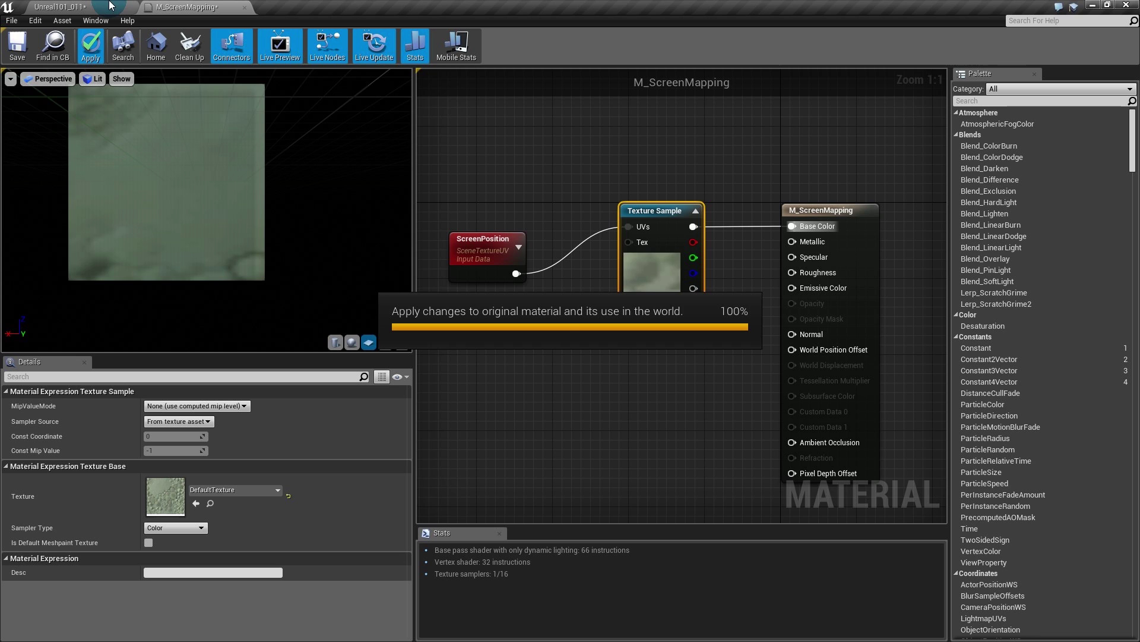
left_click(110, 6)
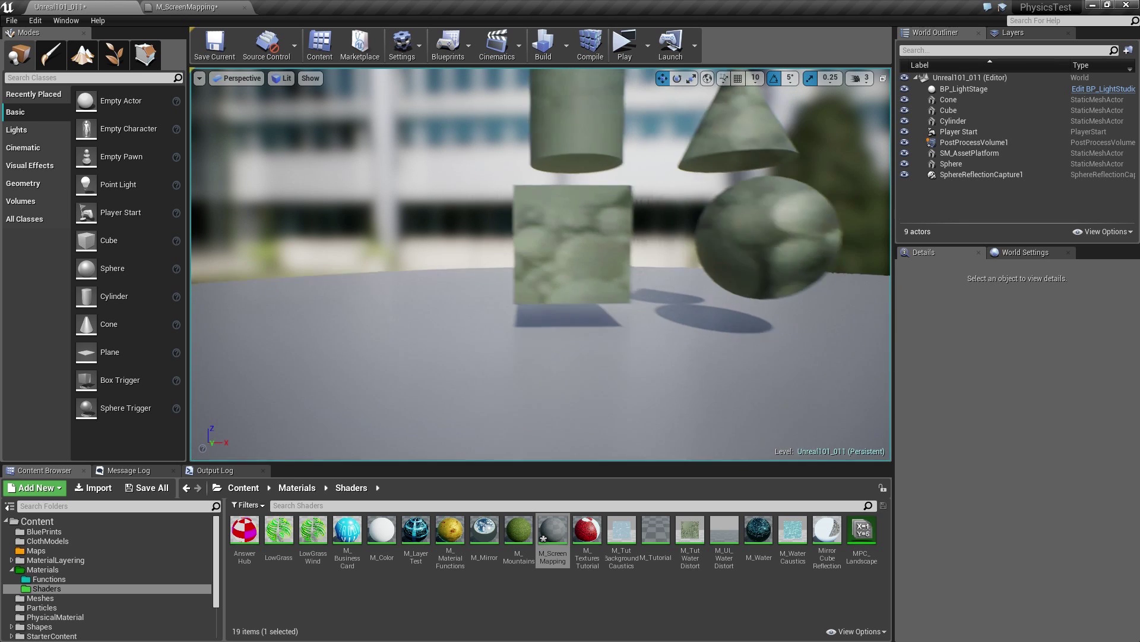
middle_click_drag(541, 264, 658, 221)
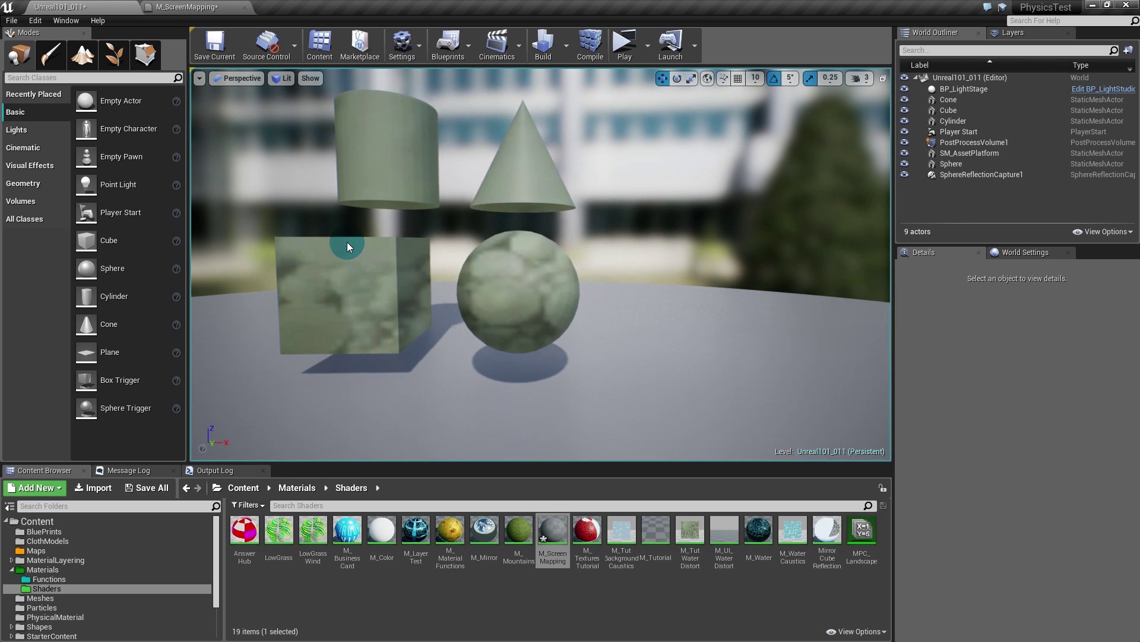
right_click_drag(347, 241, 380, 236)
middle_click_drag(380, 235, 270, 224)
left_click_drag(644, 272, 707, 311)
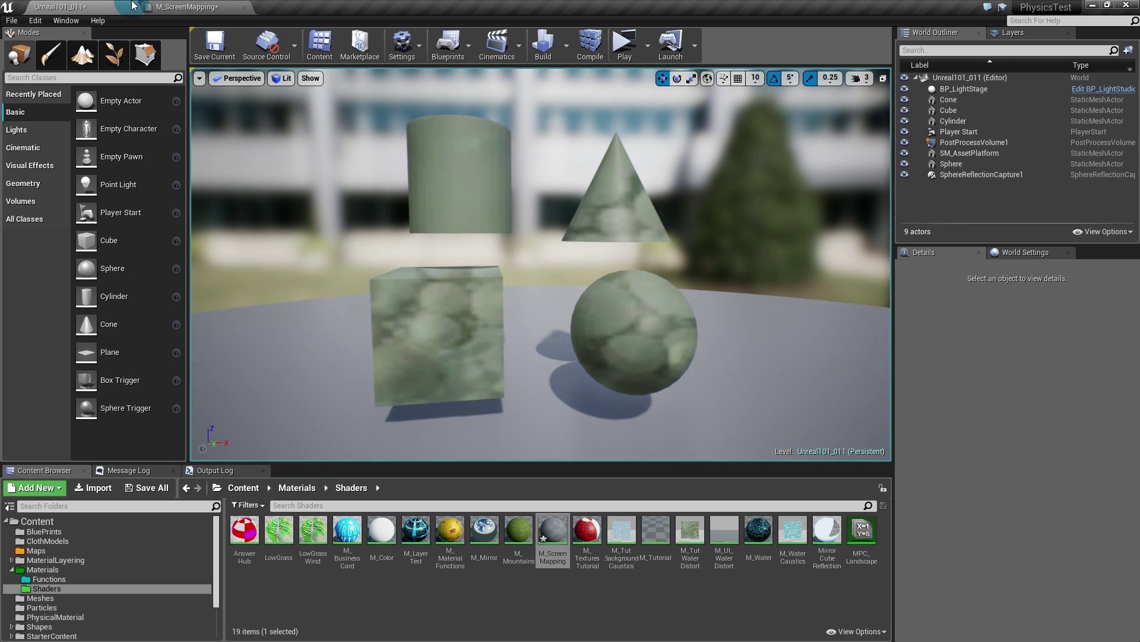
- Back in the M_ScreenMapping graph, make room before the Texture Sample and add a Multiply node with ScreenPosition feeding its A input
left_click(189, 6)
left_click(742, 384)
right_click_drag(512, 396, 641, 410)
left_click_drag(607, 282, 479, 244)
left_click(598, 300)
left_click_drag(604, 226, 605, 225)
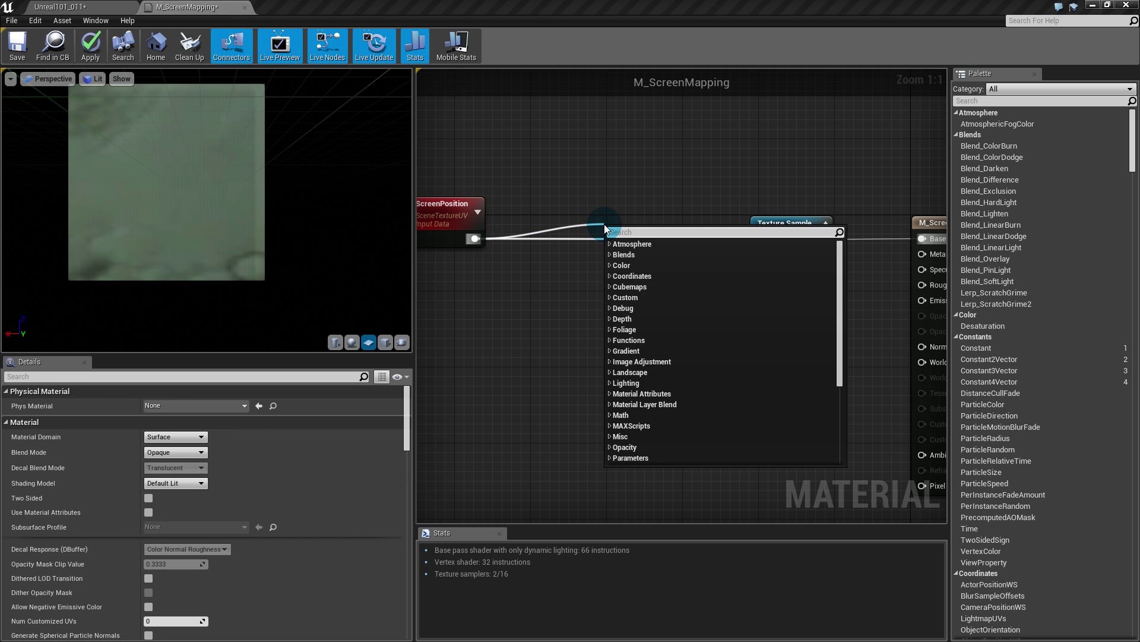
type("mul")
key("Return")
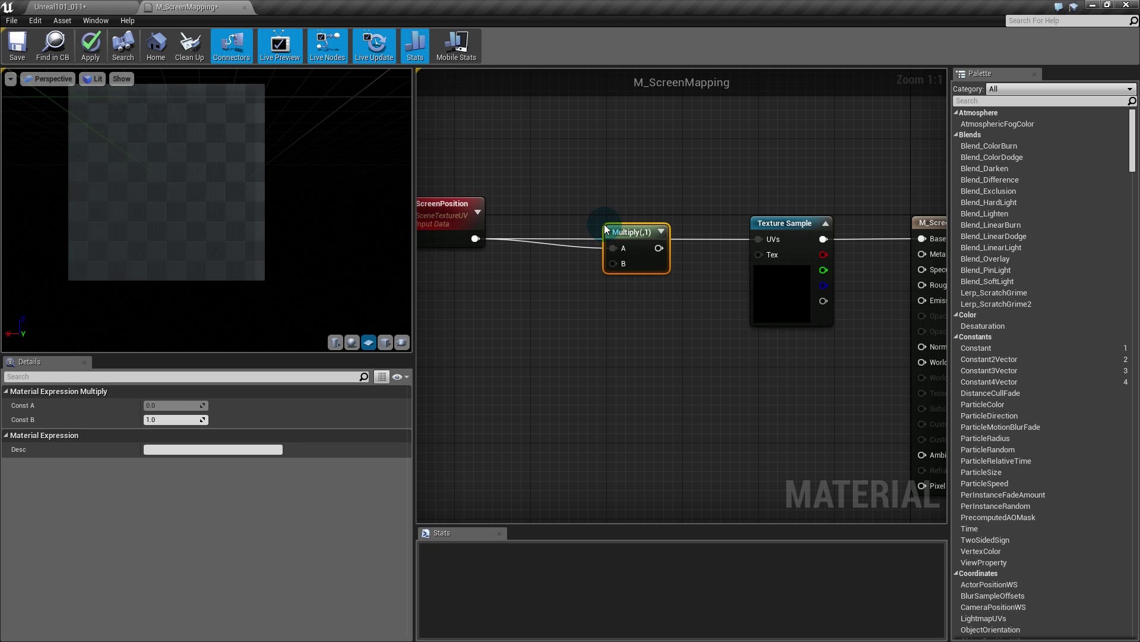
left_click(578, 303)
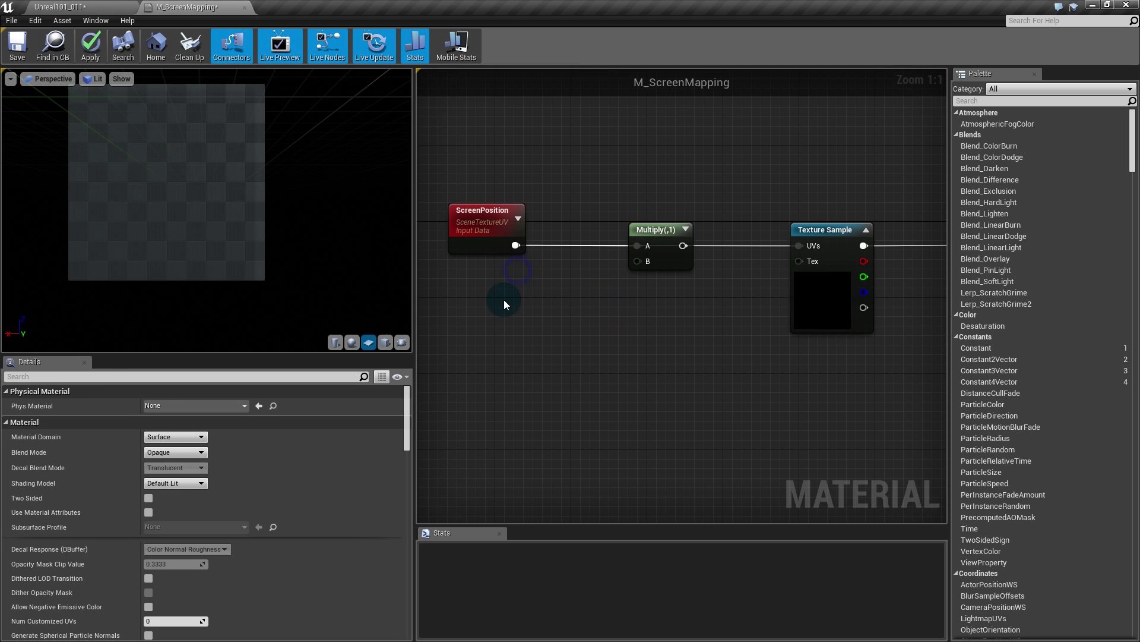
- Add two scalar parameters below the ScreenPosition node and name them UTile and VTile
left_click(497, 291)
left_click(499, 351)
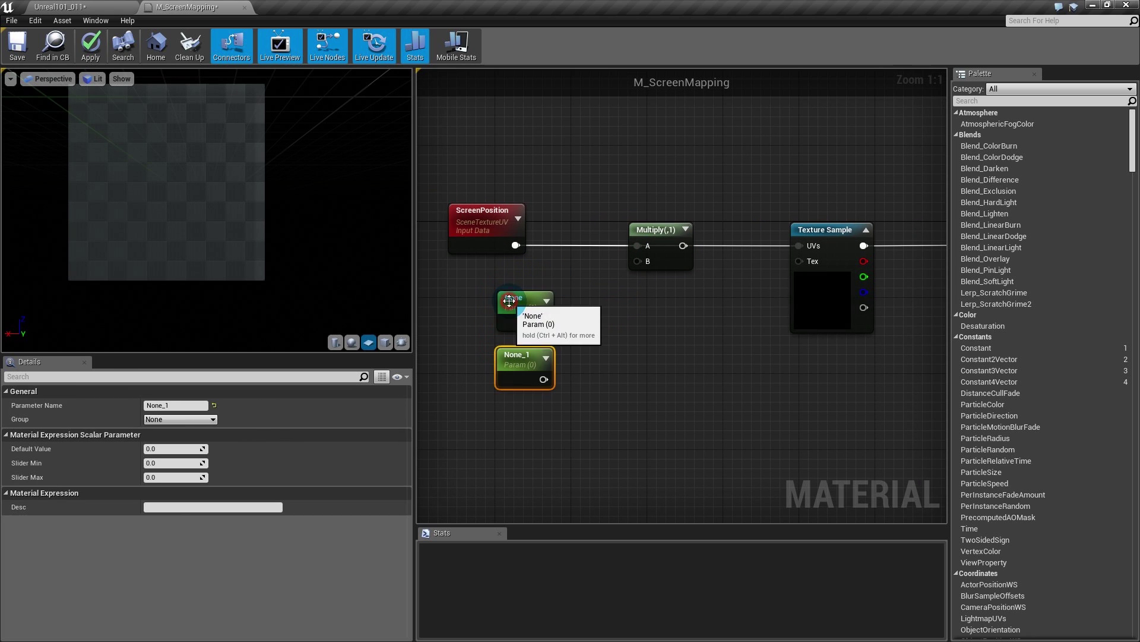
left_click(513, 300)
left_click(513, 300)
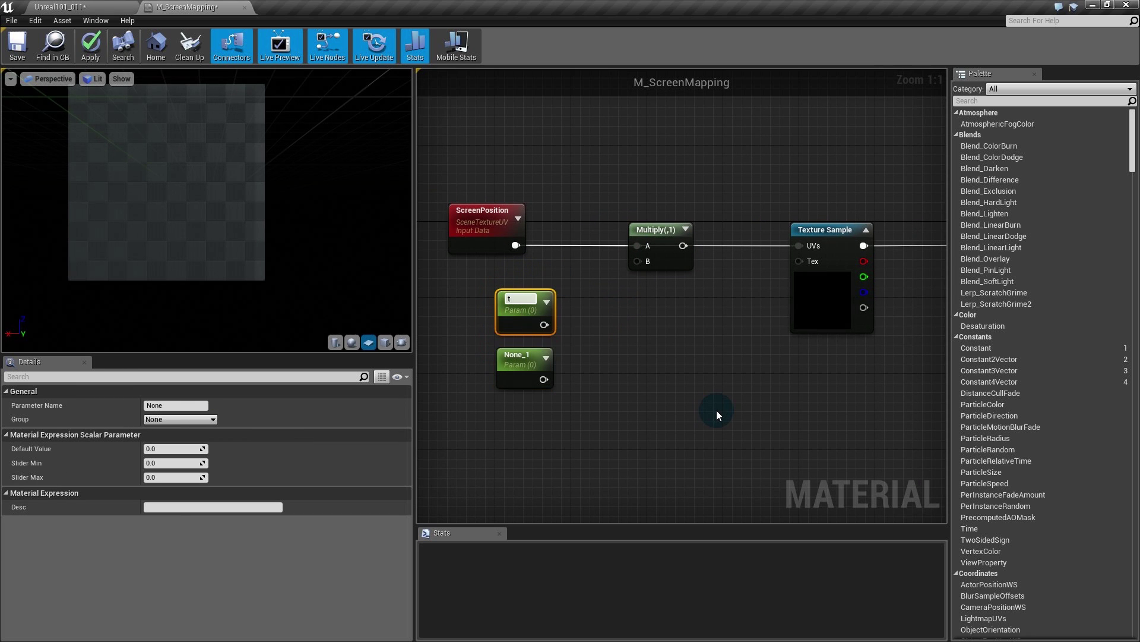
key("BackSpace")
type("UTile")
key("Return")
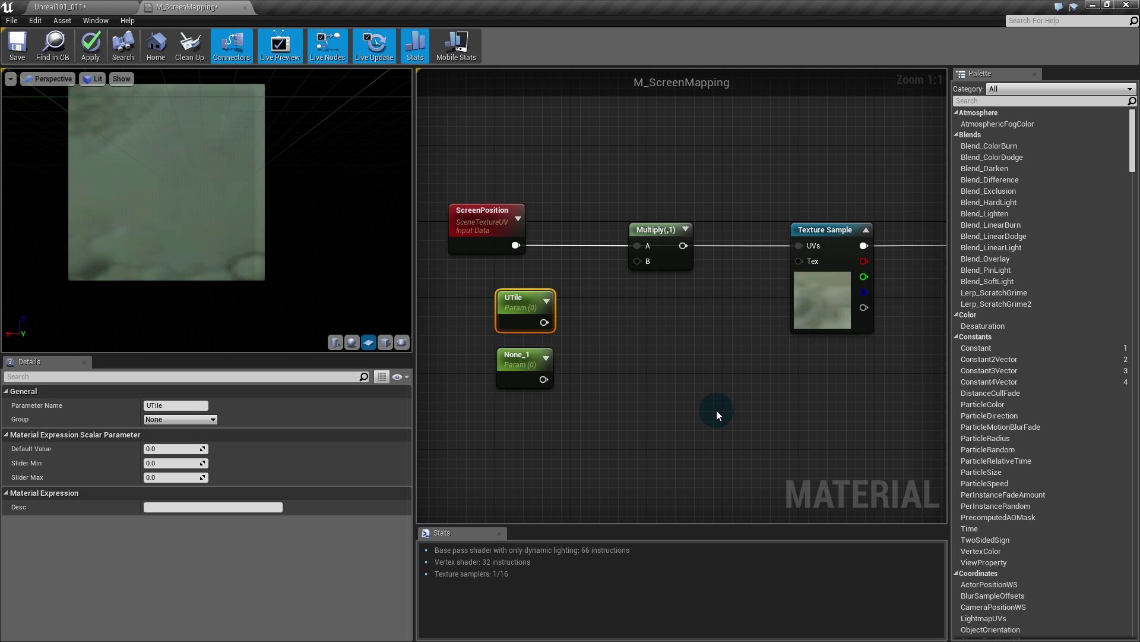
left_click(516, 361)
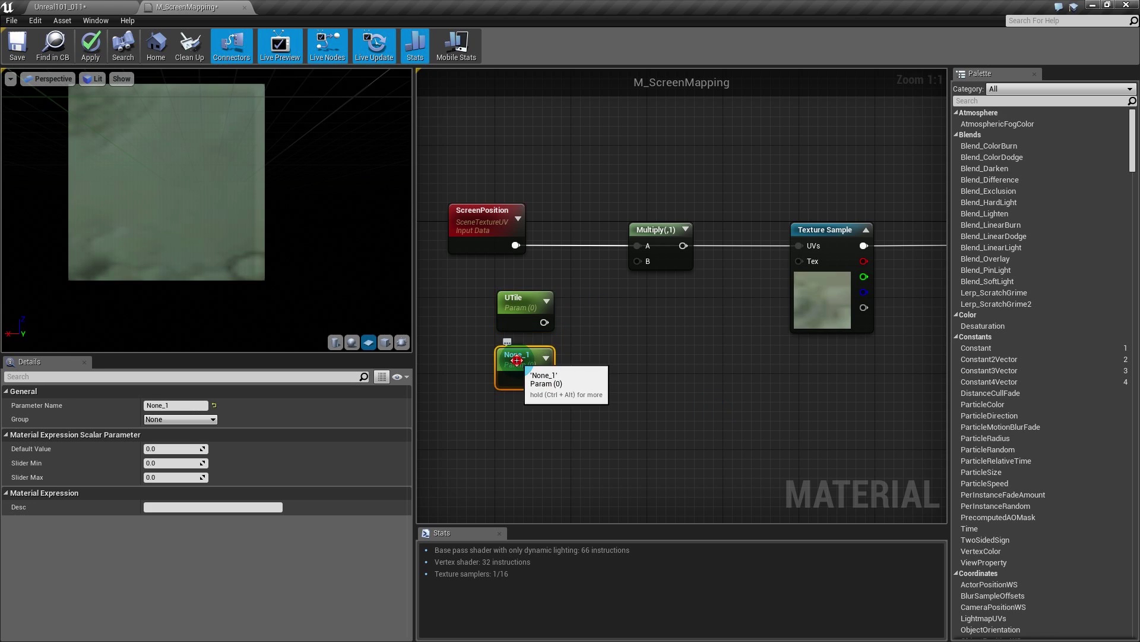
left_click(517, 357)
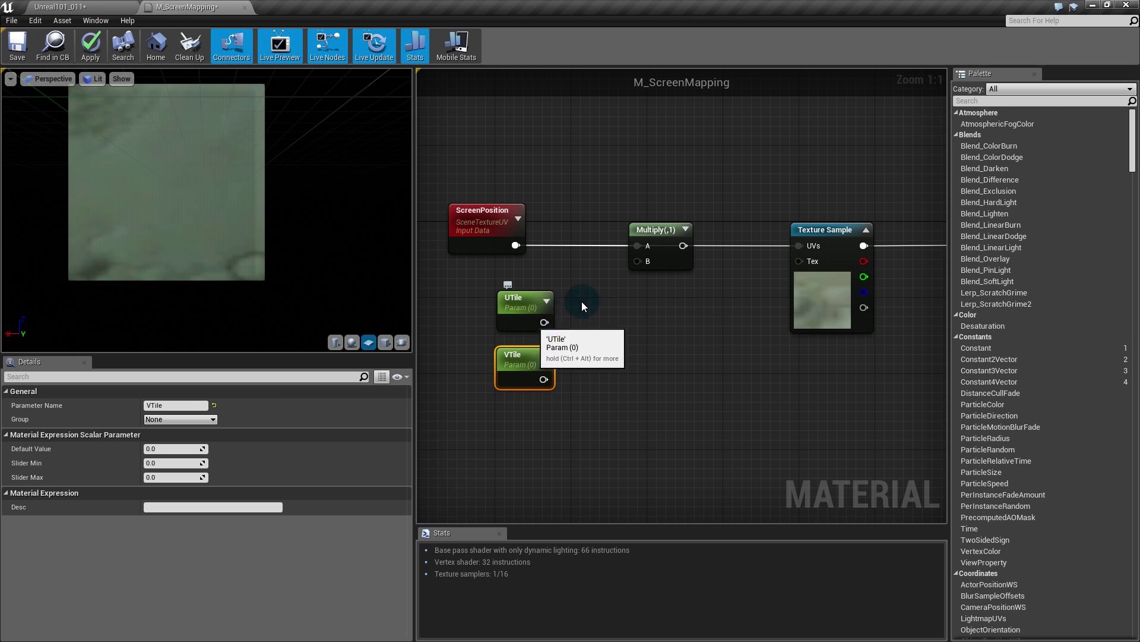
- Set the default value of both UTile and VTile to 1.0
left_click_drag(583, 299, 497, 363)
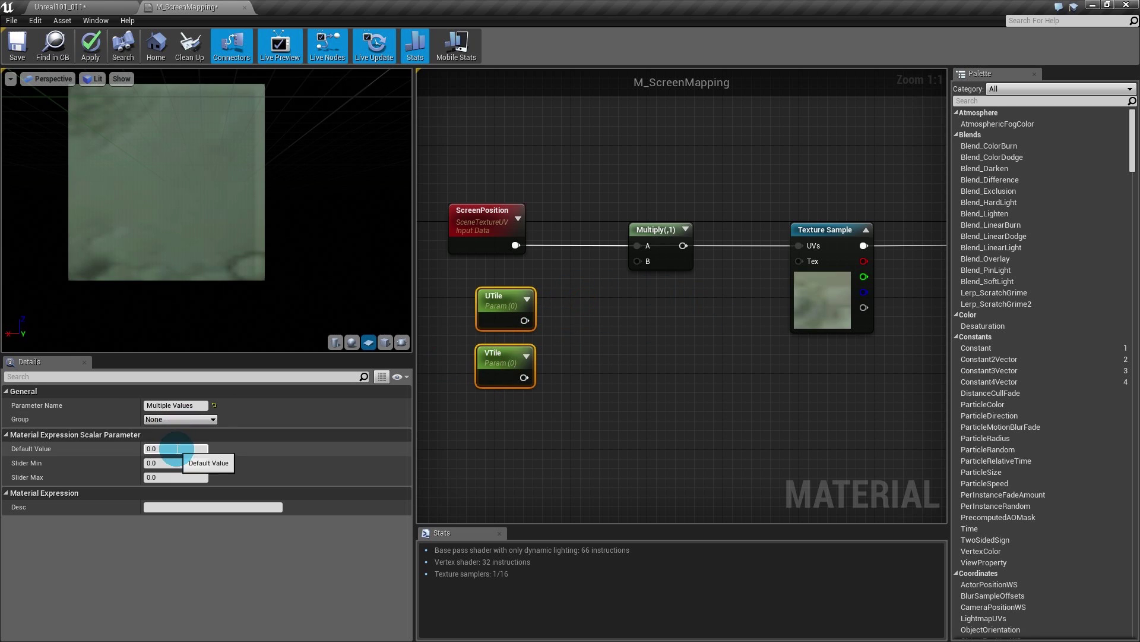
key("Tab")
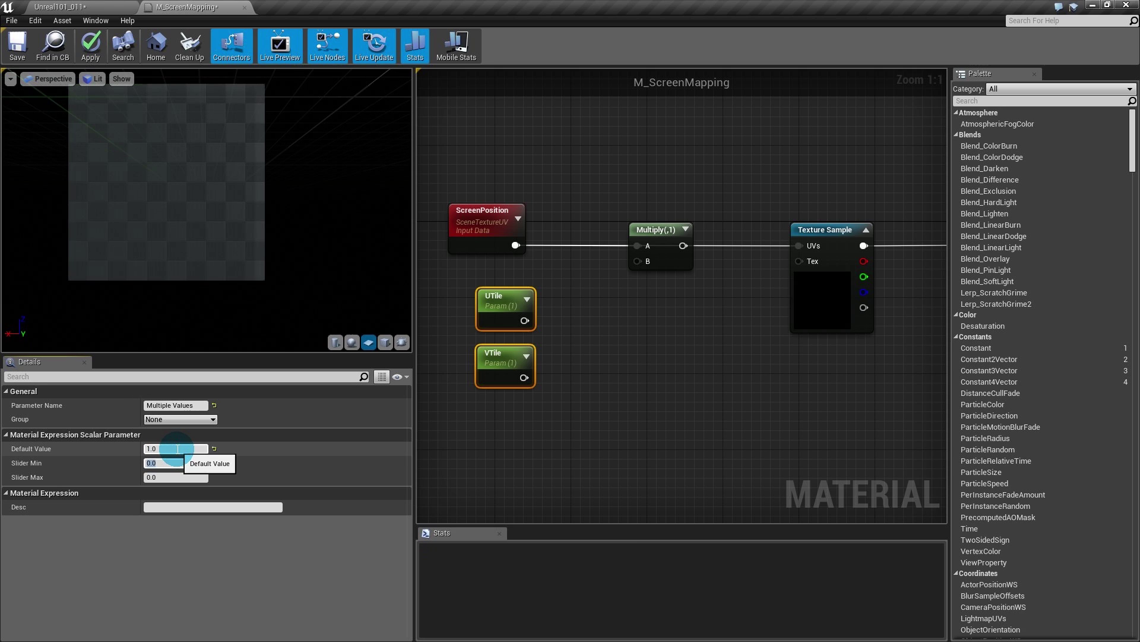
left_click(617, 337)
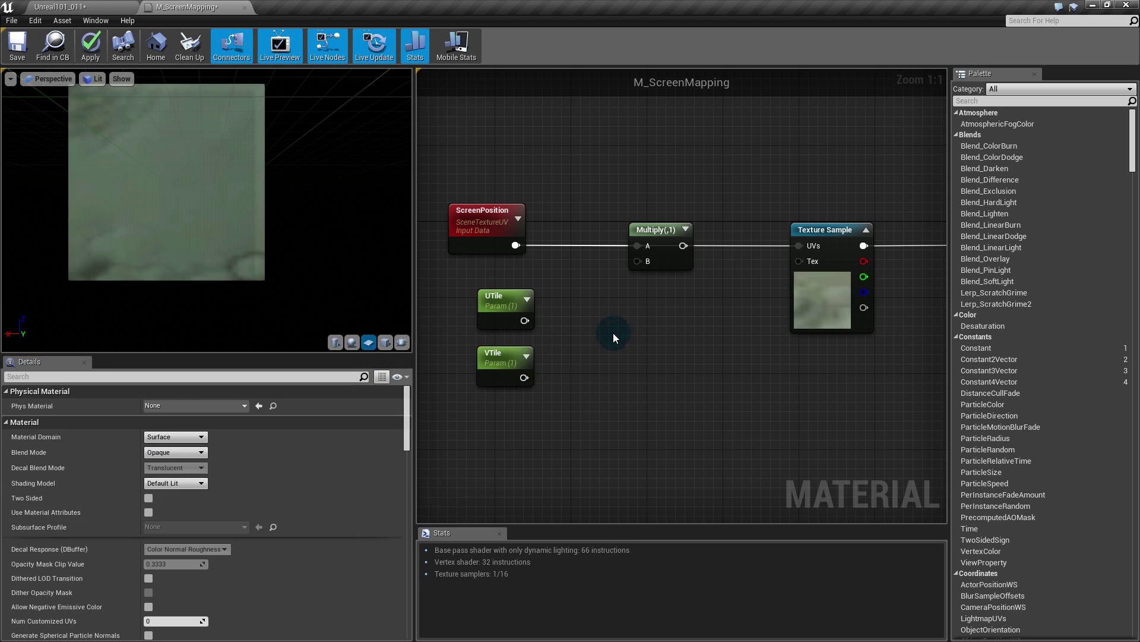
- Add an Append node that takes UTile in its A input and VTile in its B input
left_click_drag(524, 320, 569, 291)
type("appeng")
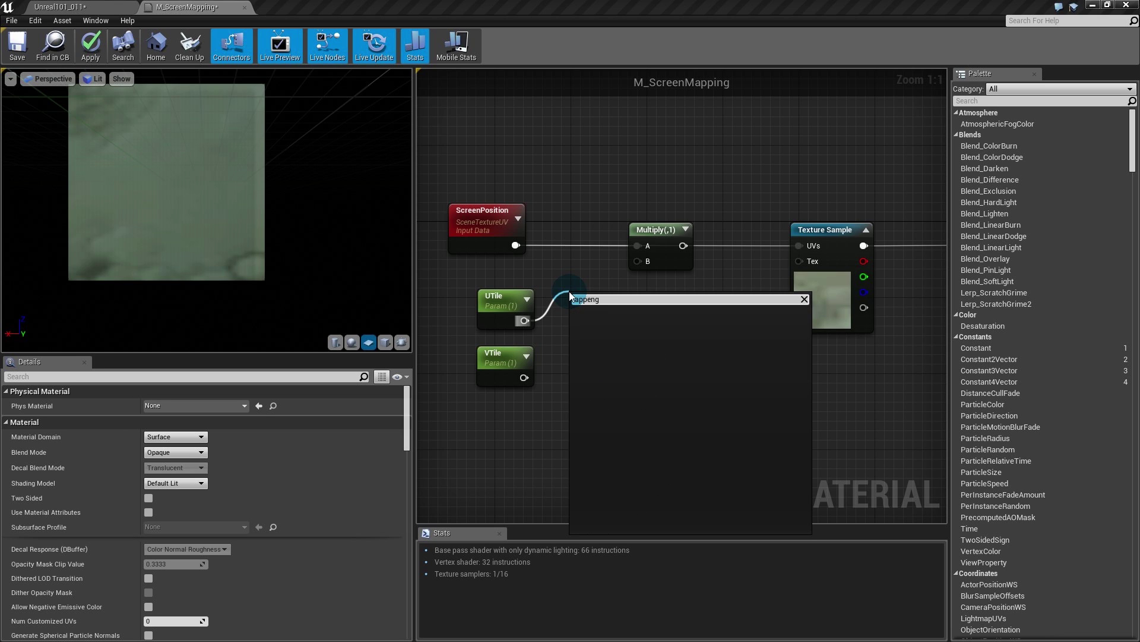
key("BackSpace")
type("d")
key("Return")
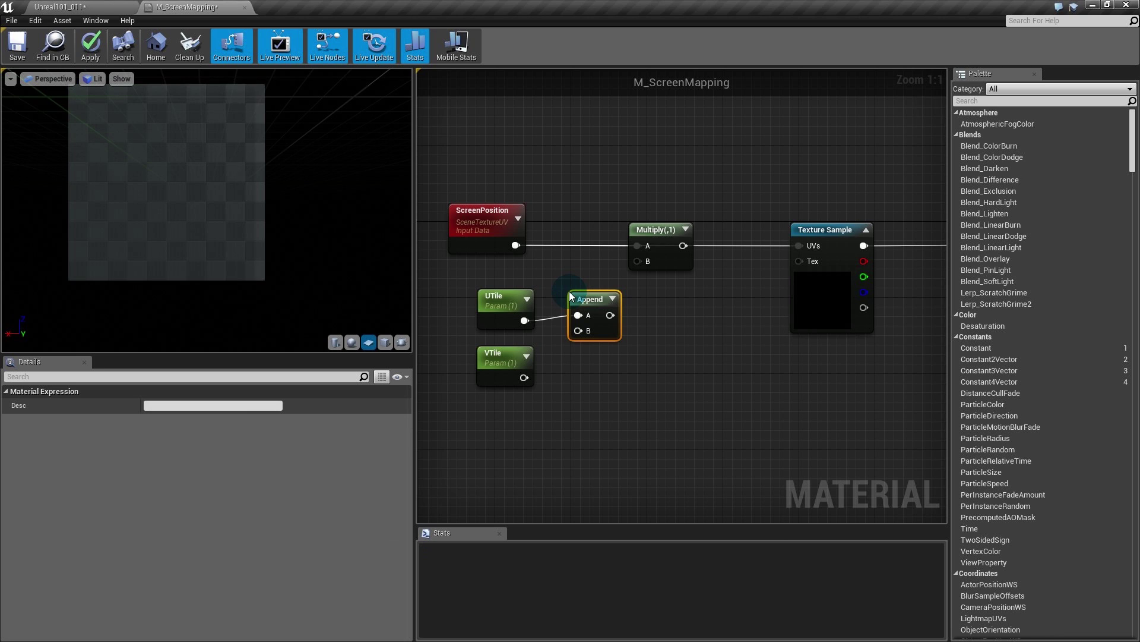
left_click_drag(578, 332, 525, 378)
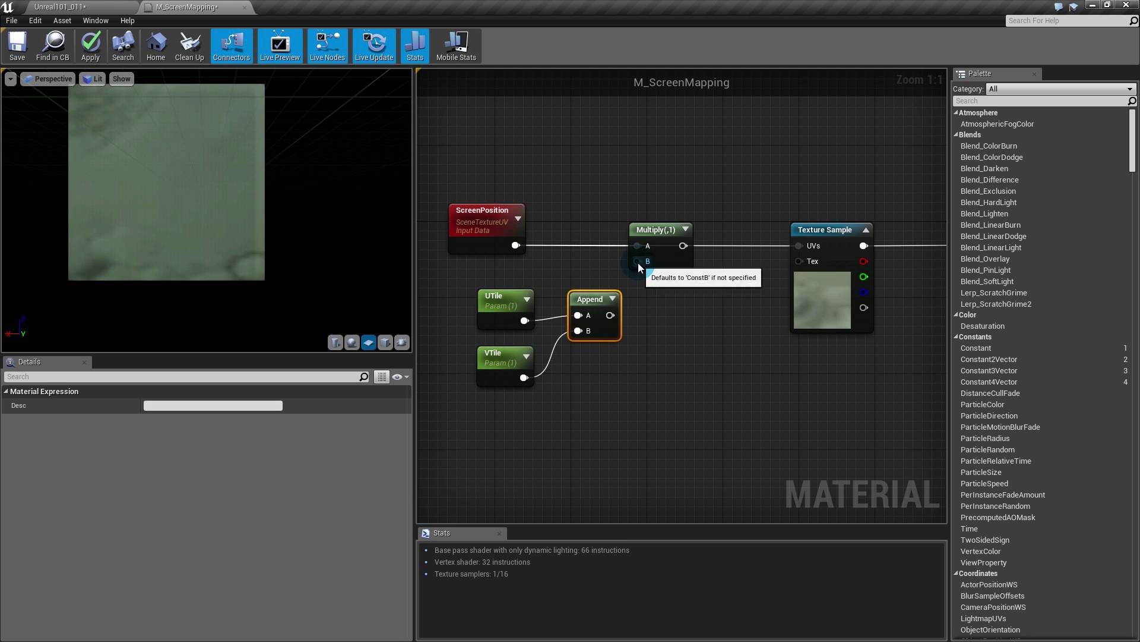
- Connect the Append output to Multiply's B input and move the tiling nodes in line under ScreenPosition
left_click_drag(638, 263, 614, 314)
left_click_drag(635, 293, 497, 383)
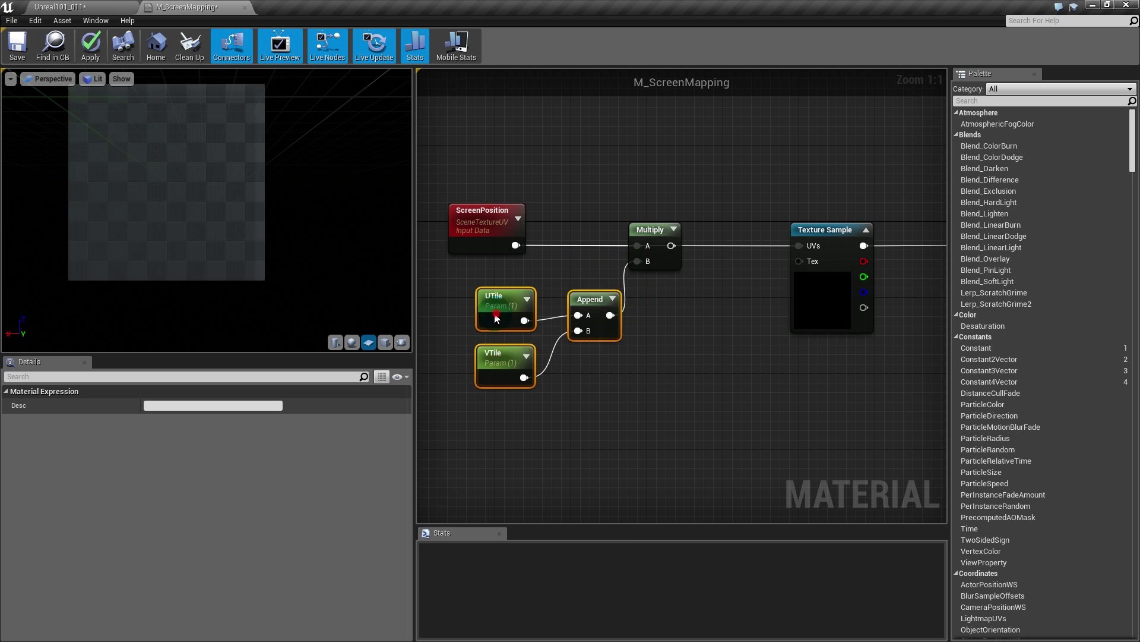
left_click_drag(496, 318, 470, 317)
left_click(703, 415)
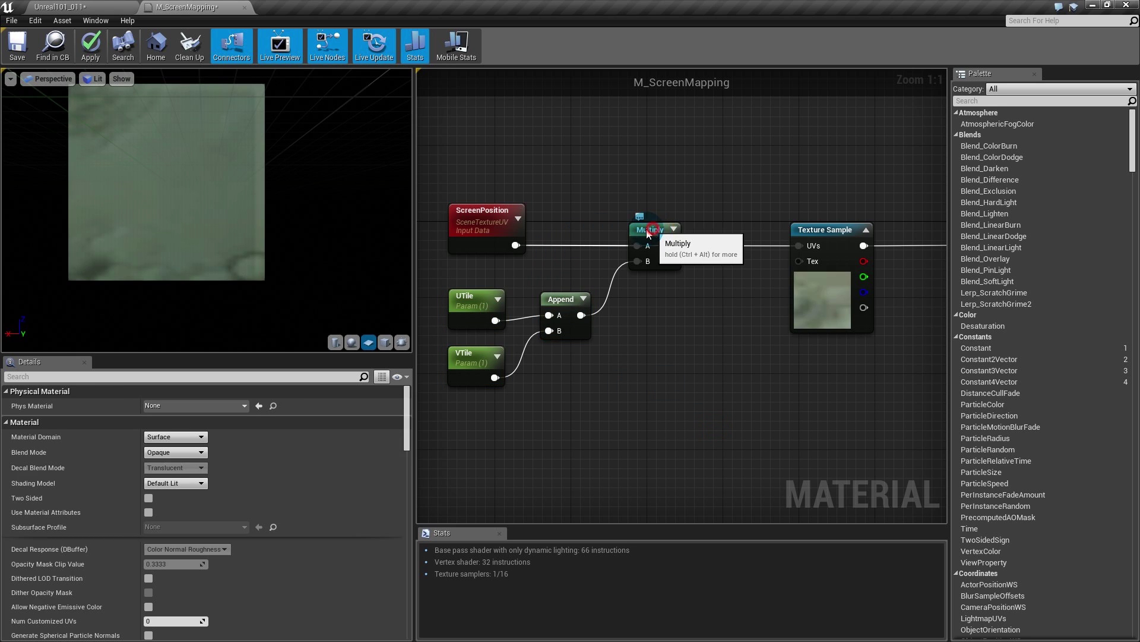
left_click(649, 233)
left_click(658, 310)
- Add an Add node between Multiply and the Texture Sample, with the Multiply output feeding its A input
right_click_drag(658, 310, 622, 291)
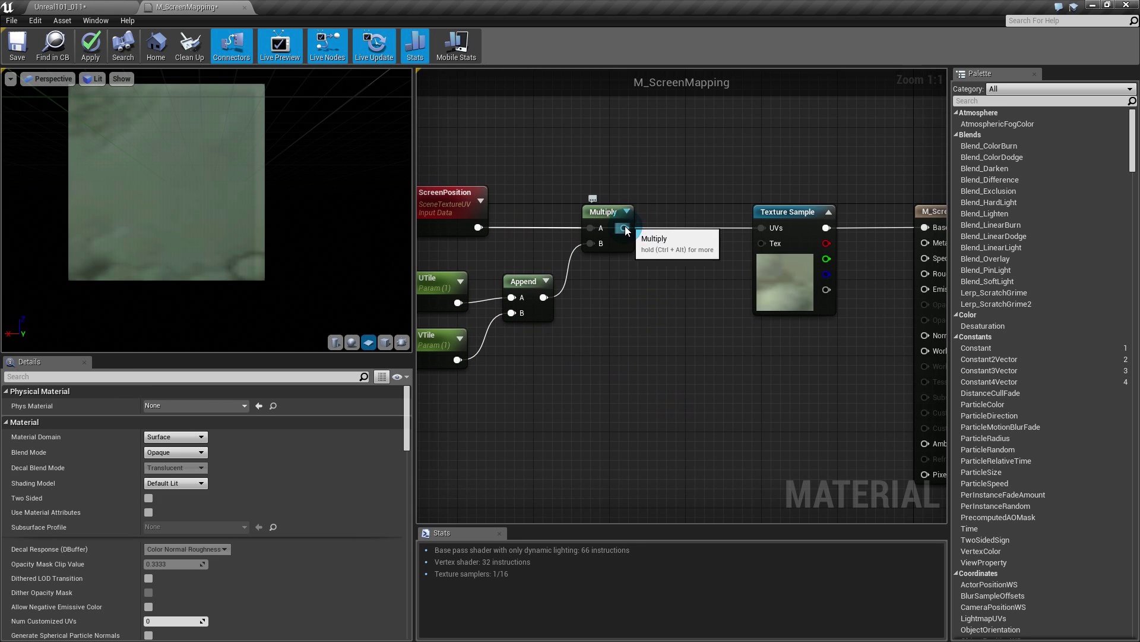
left_click_drag(625, 227, 671, 205)
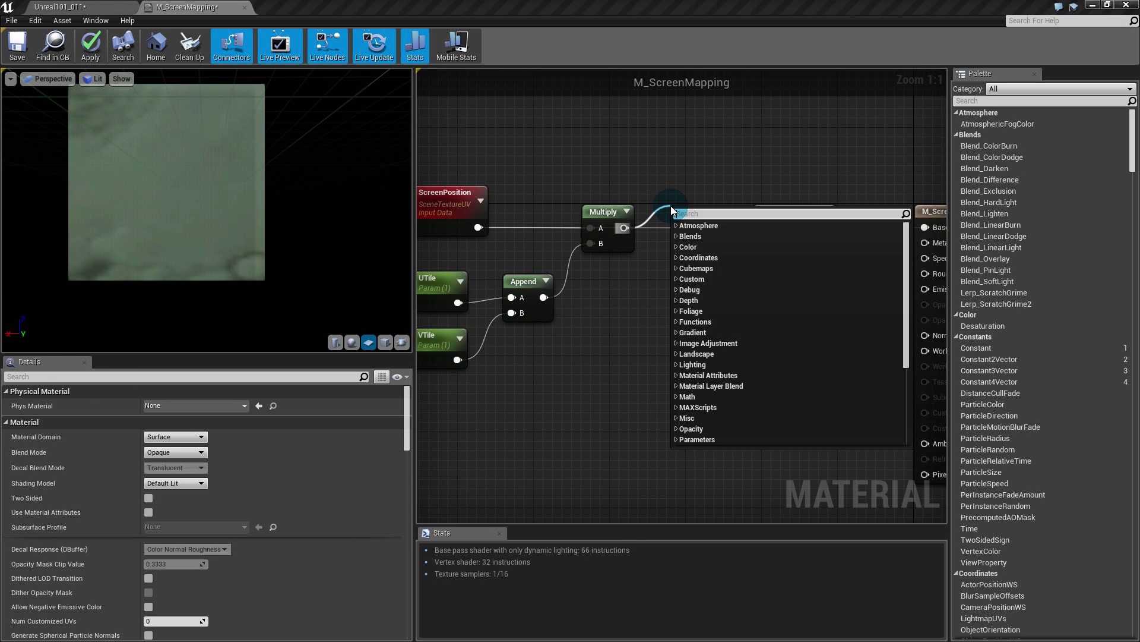
type("add")
key("Return")
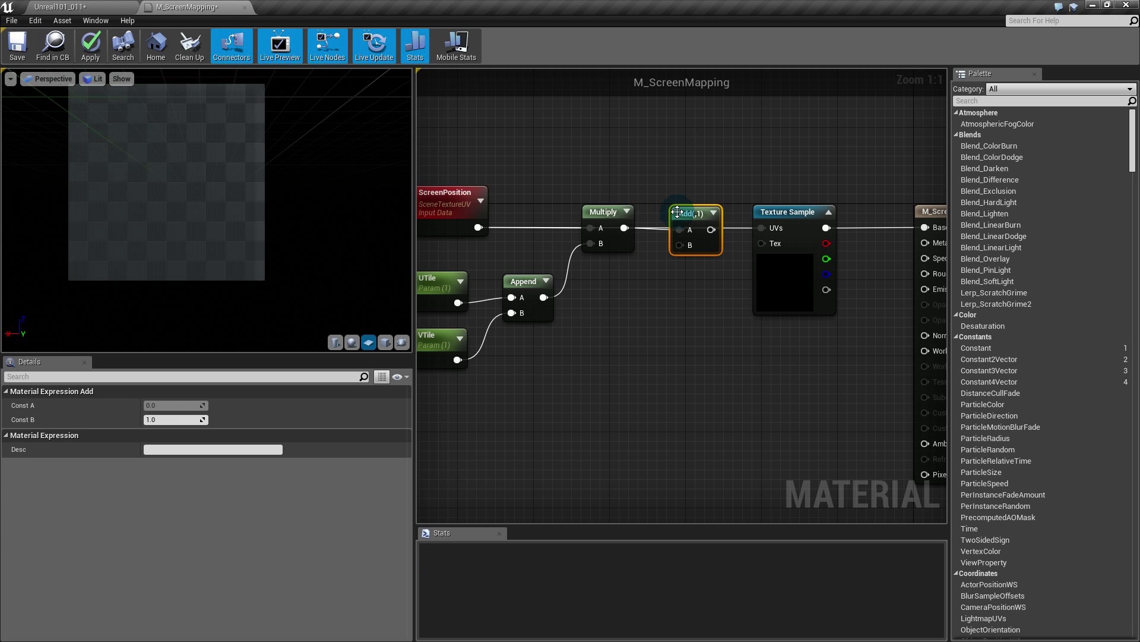
left_click(667, 343)
right_click_drag(667, 343, 710, 349)
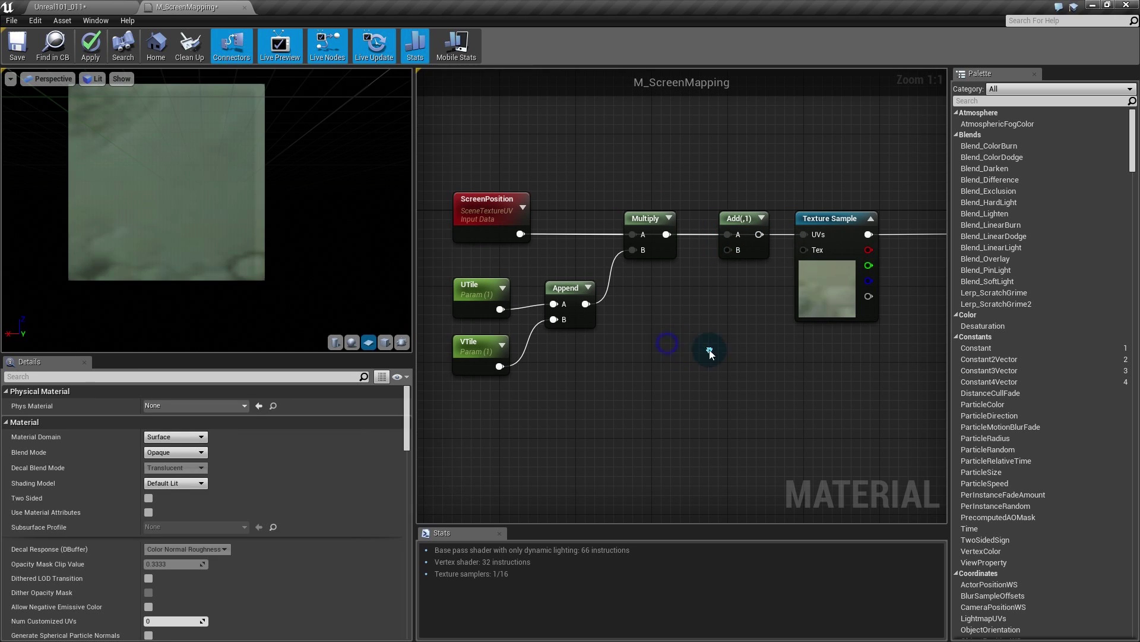
- Duplicate the UTile and VTile parameters and place the copies below the Multiply and Add nodes
left_click_drag(511, 270, 466, 355)
key("ctrl+c")
key("ctrl+v")
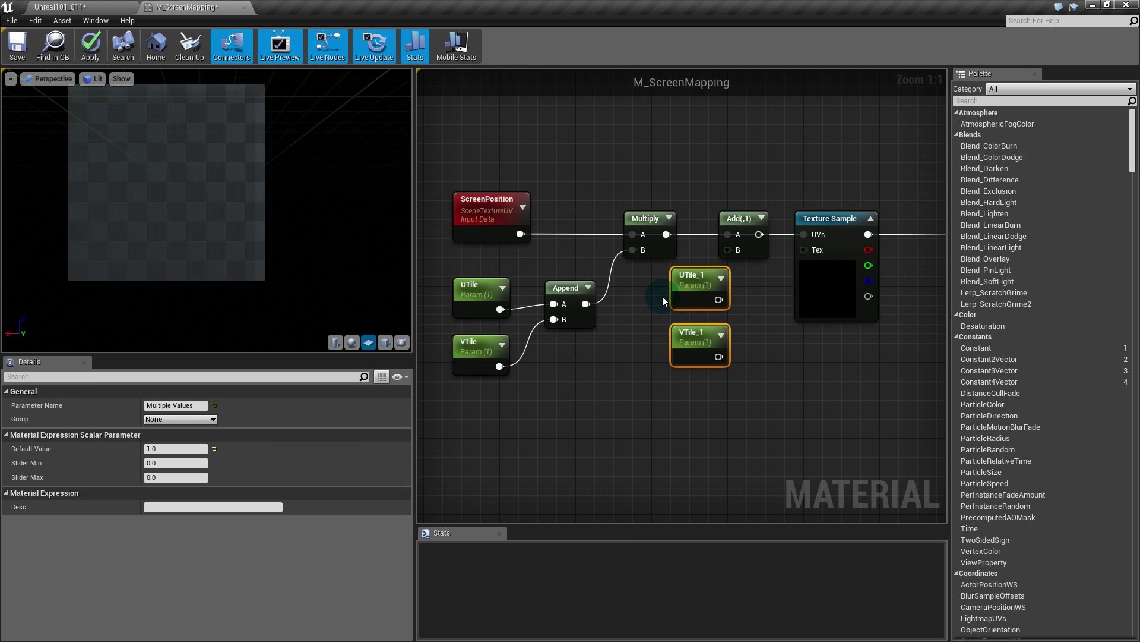
left_click_drag(682, 295, 673, 305)
- Rename the copied UTile and VTile parameters to UOffset and VOffset
left_click(673, 297)
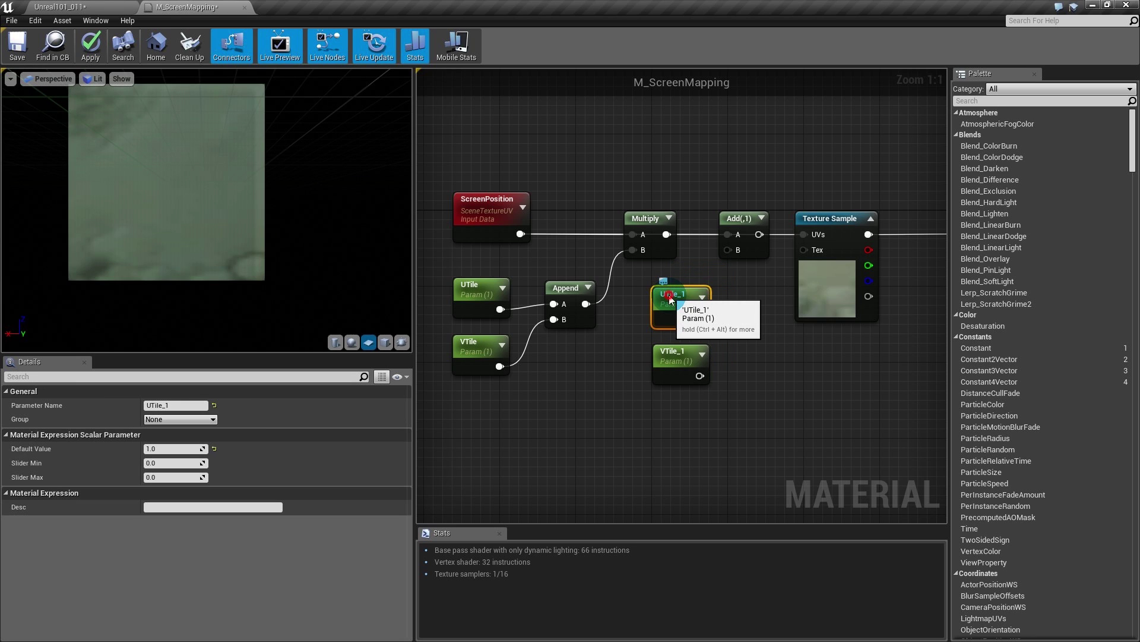
double_click(673, 296)
type("UO")
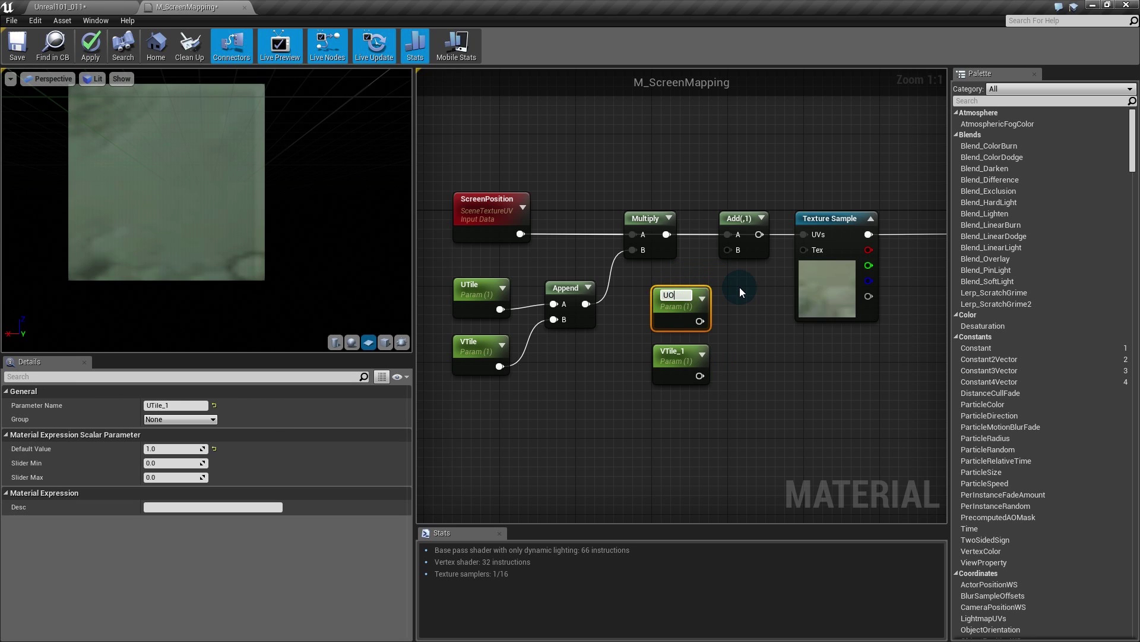
type("ffset")
key("Return")
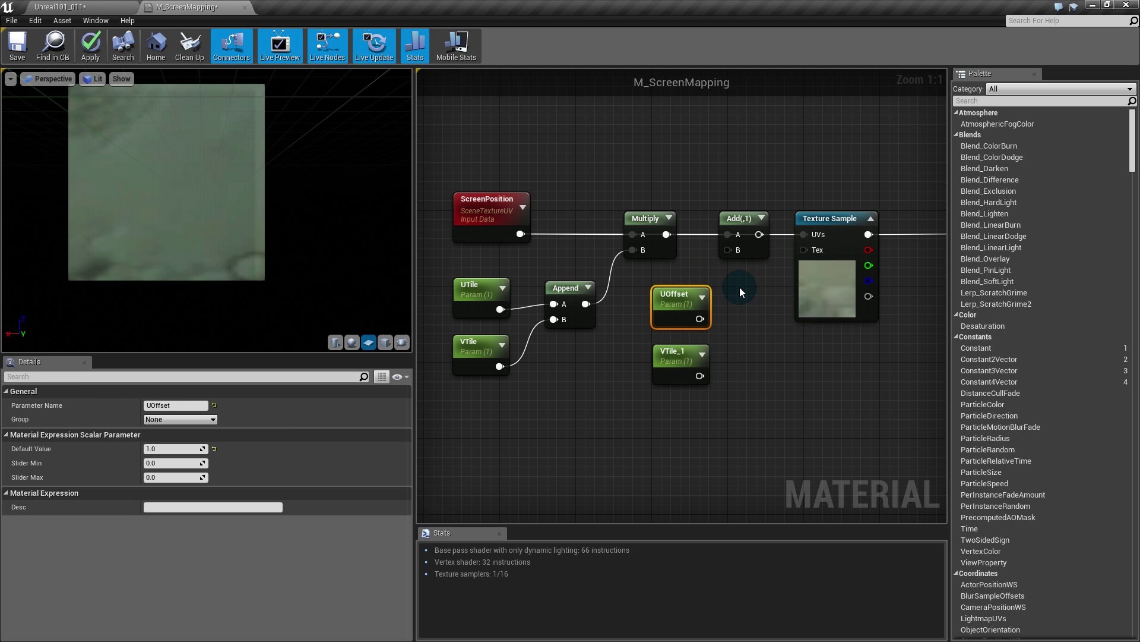
left_click(677, 355)
double_click(695, 350)
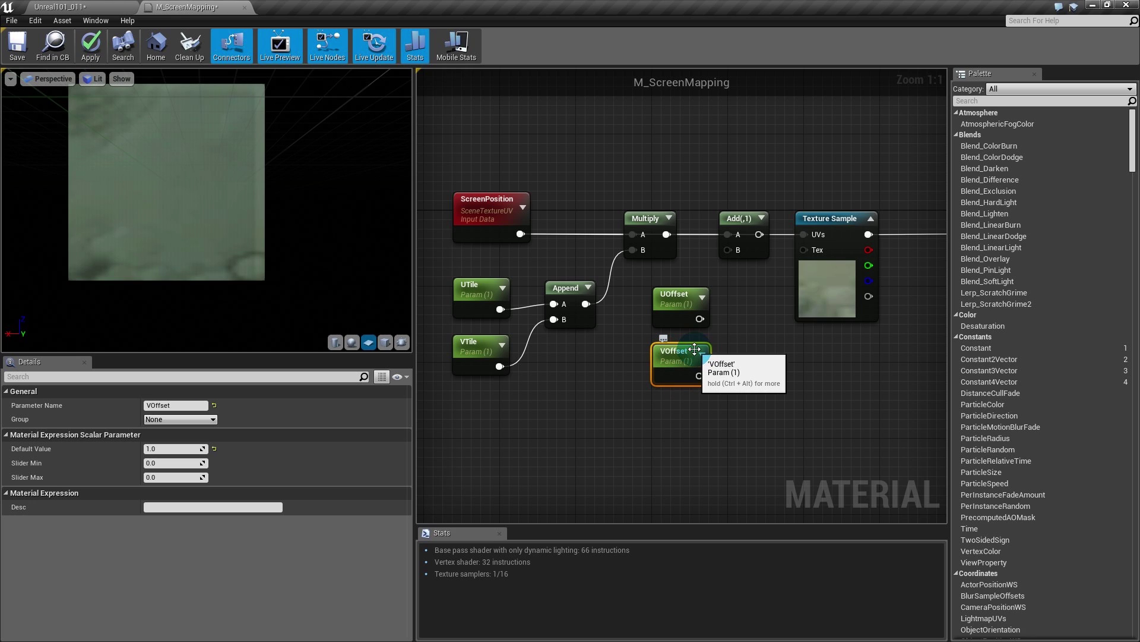
- Set the default value of UOffset and VOffset to 0.0 and shift both nodes over beneath Multiply
left_click_drag(723, 302, 640, 419)
left_click(183, 448)
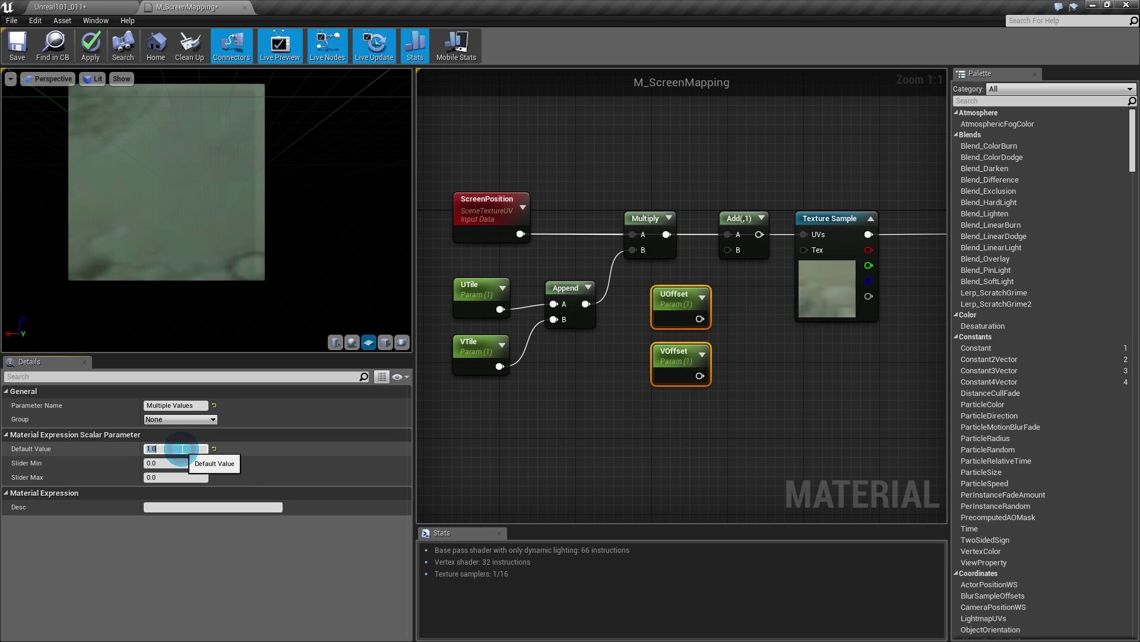
key("Return")
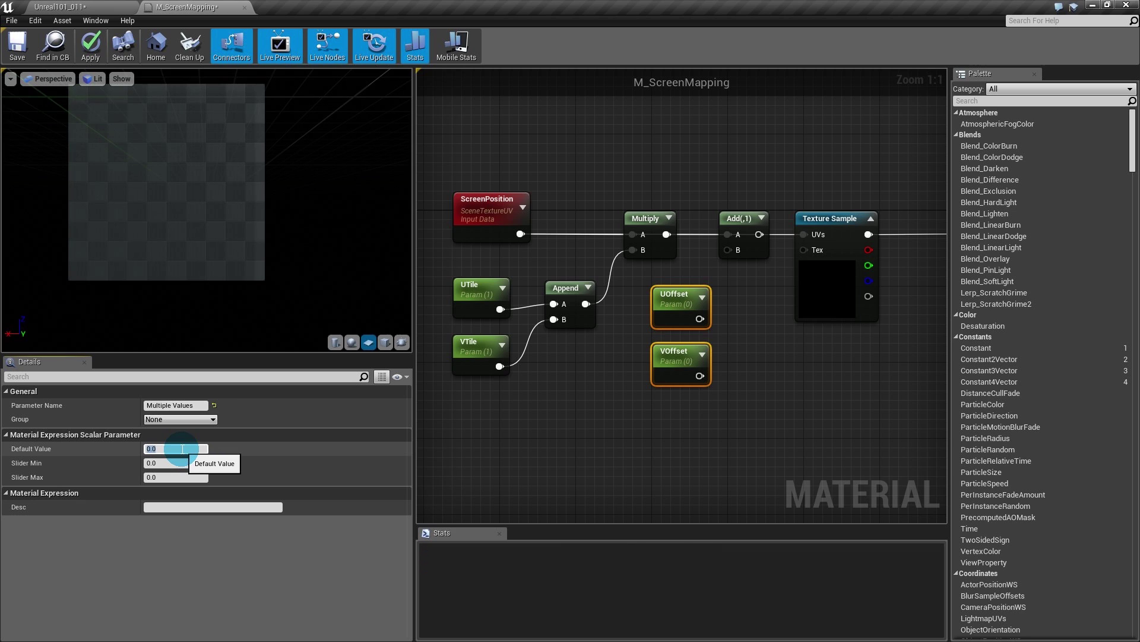
left_click(732, 342)
left_click_drag(700, 319, 669, 363)
left_click_drag(671, 300, 652, 300)
left_click(624, 332)
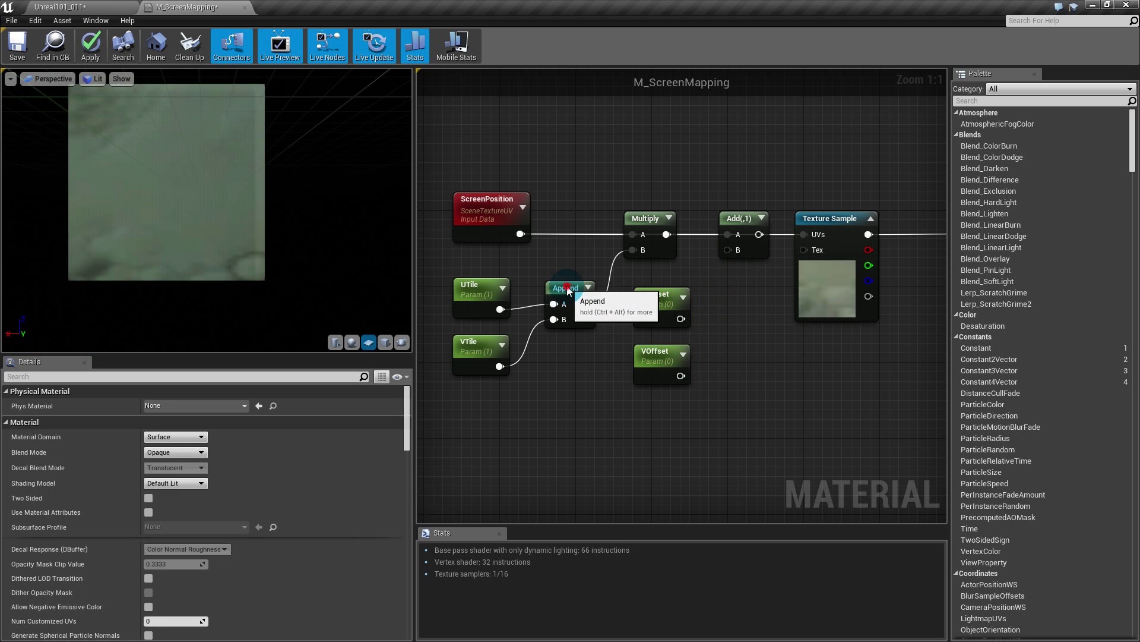
- Duplicate the Append node below Add and connect UOffset to its A input and VOffset to its B input
left_click(567, 290)
key("ctrl+c")
key("ctrl+v")
left_click_drag(735, 290, 725, 280)
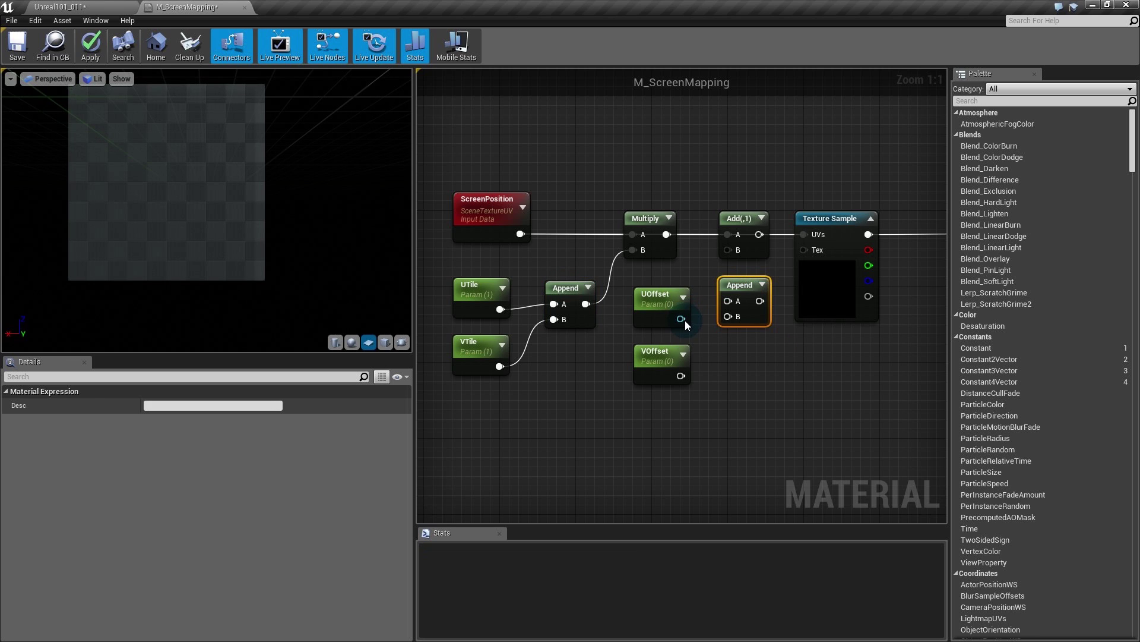
left_click_drag(680, 318, 727, 305)
left_click_drag(684, 382, 681, 376)
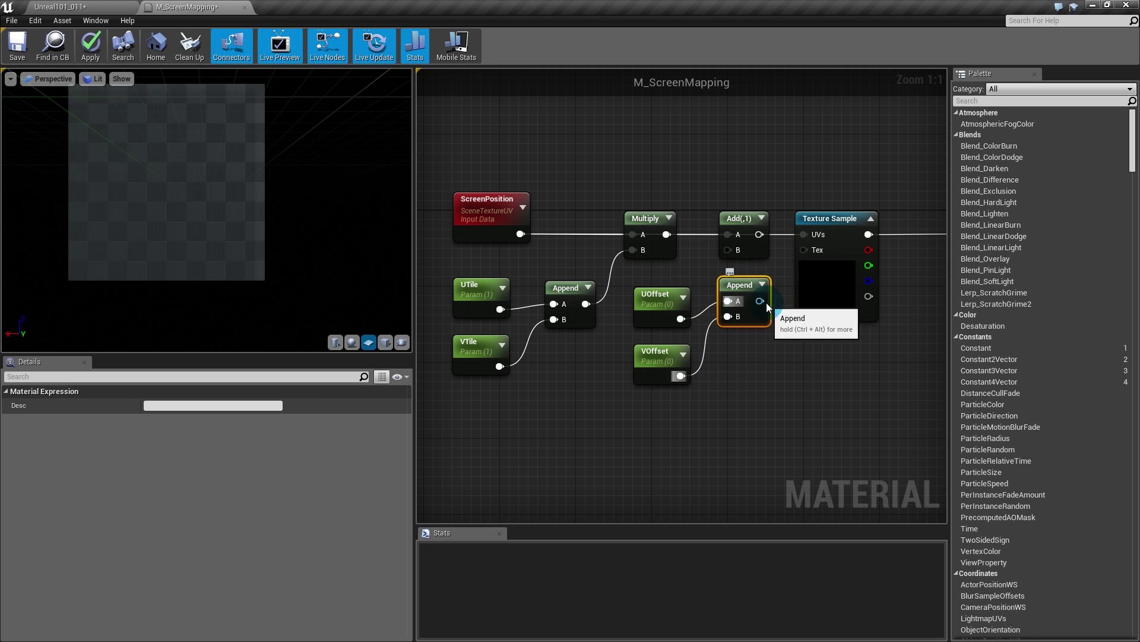
- Connect the new Append to Add's B input and Add's output to the texture UVs, apply the material and return to the level
left_click_drag(760, 301, 805, 234)
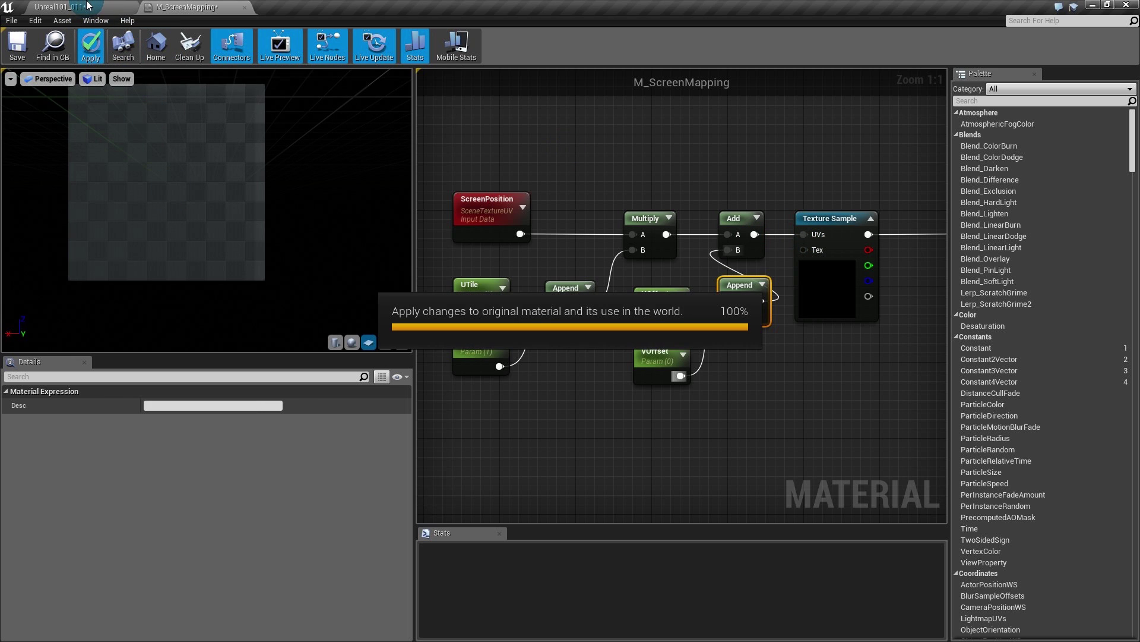
left_click(88, 5)
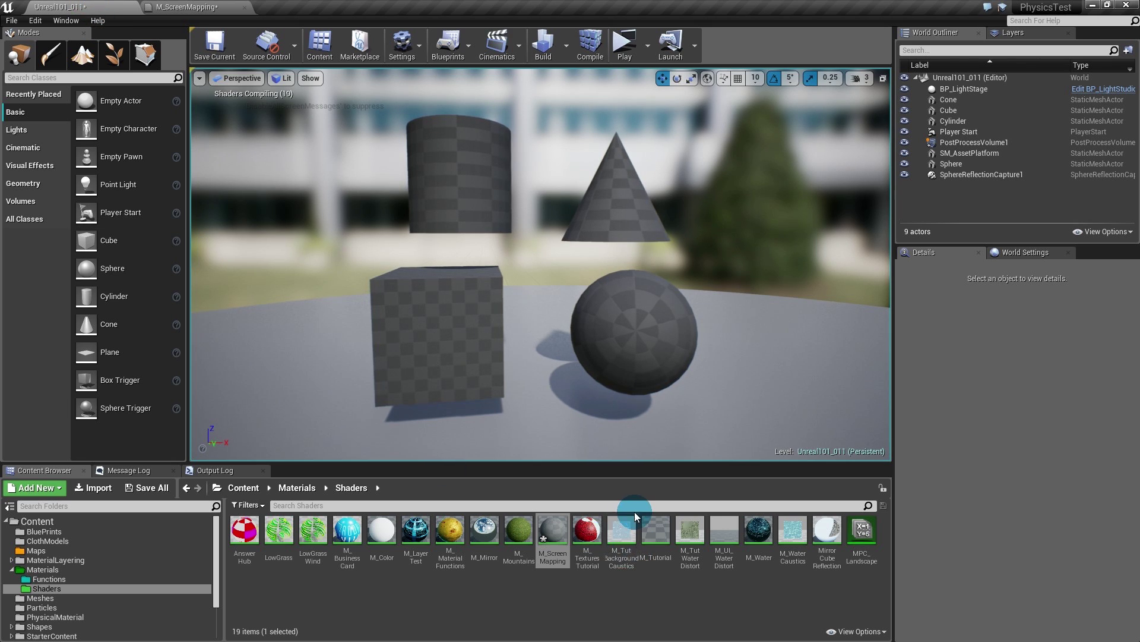
- Create a material instance of M_ScreenMapping named MI_ScreenMapping
right_click(554, 531)
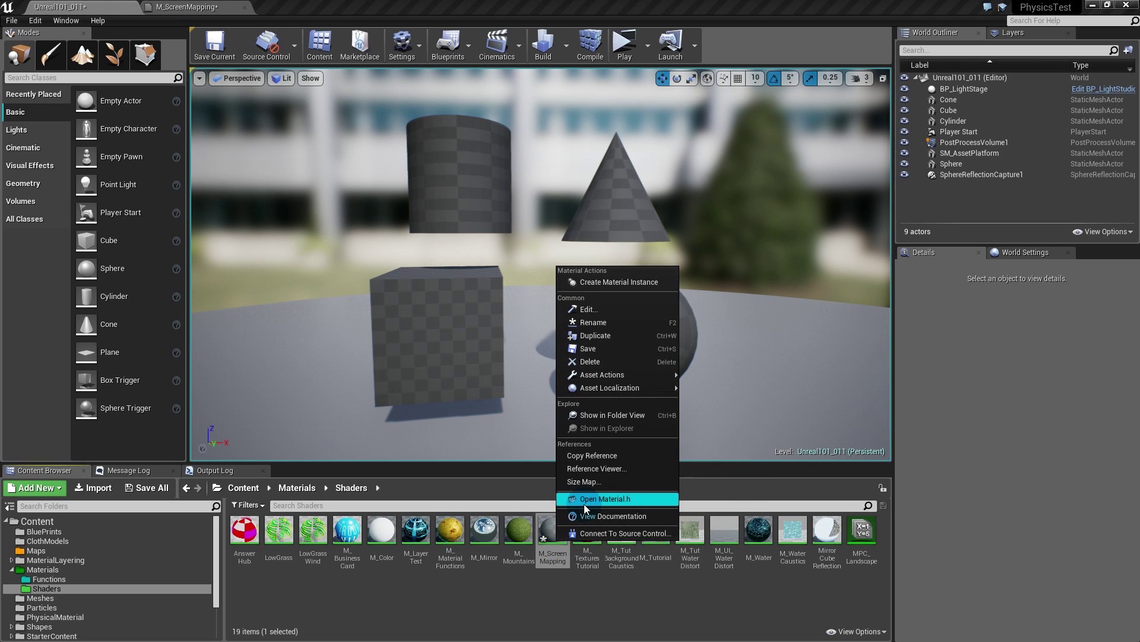
left_click(610, 283)
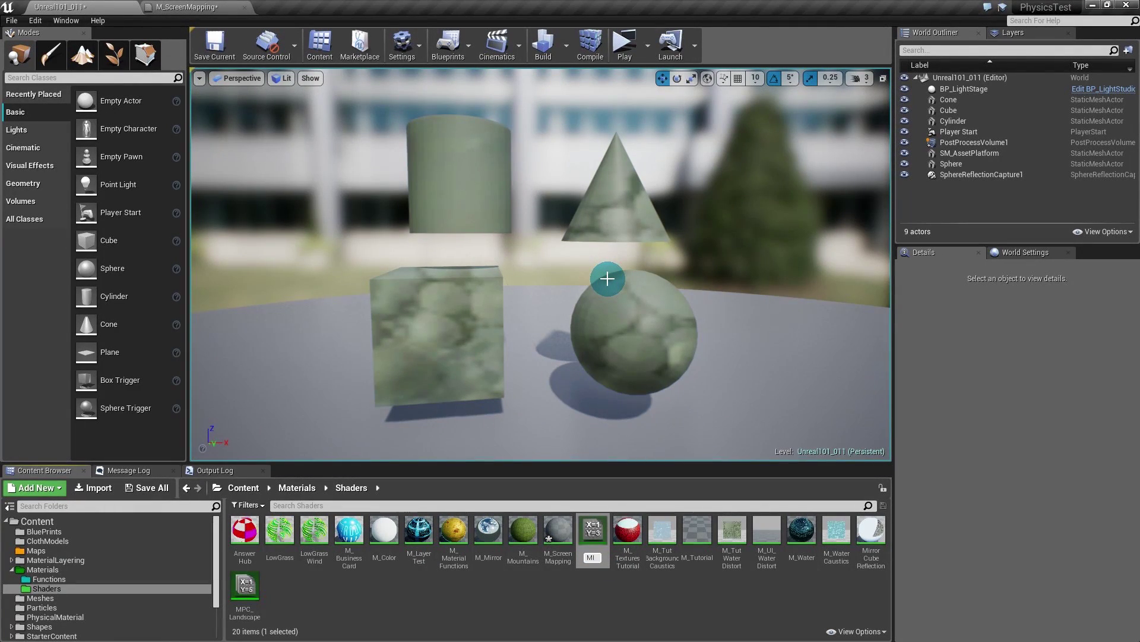
type("MI_ScreenMapping")
key("Return")
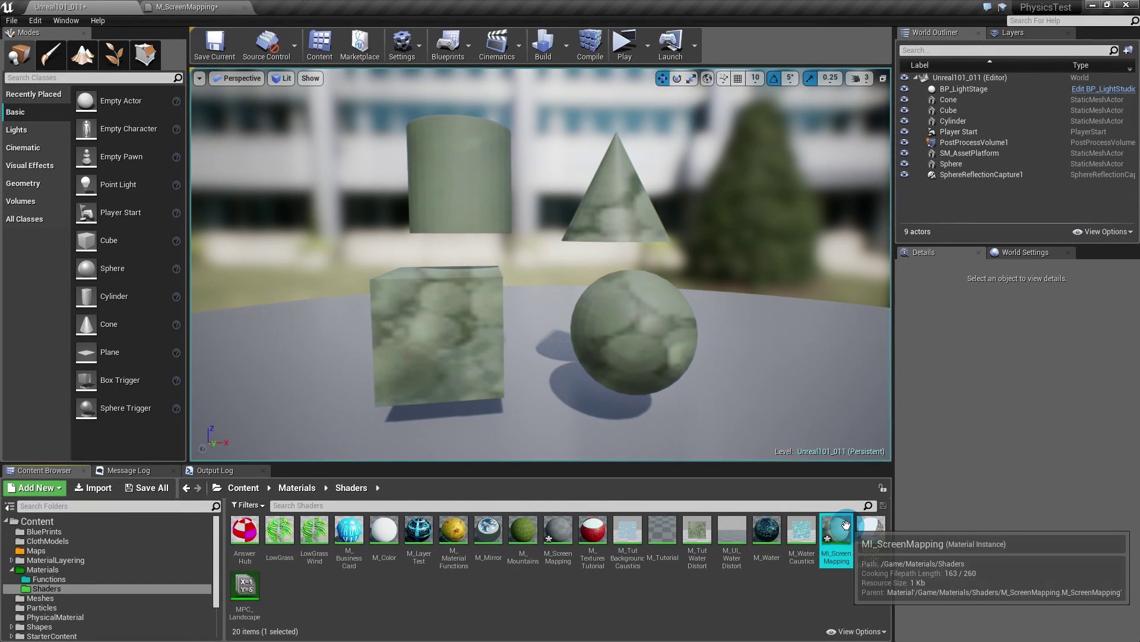
- Assign MI_ScreenMapping as the material of the sphere, cone, cylinder and cube together
left_click(588, 306)
left_click(604, 185, "ctrl")
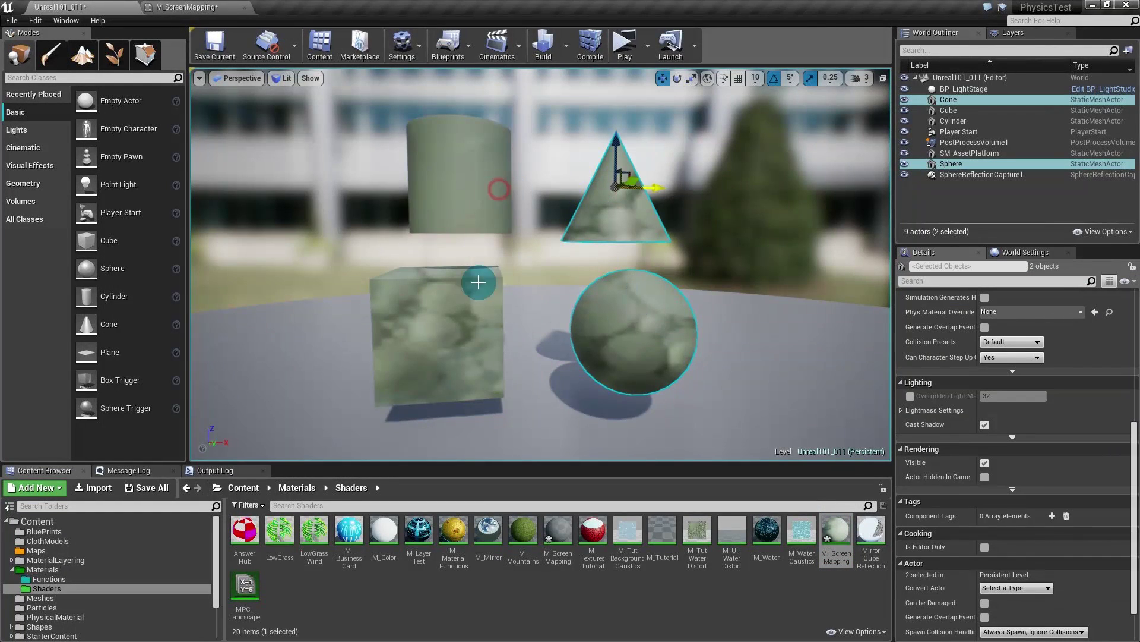
left_click(497, 189, "ctrl")
left_click(464, 330, "ctrl")
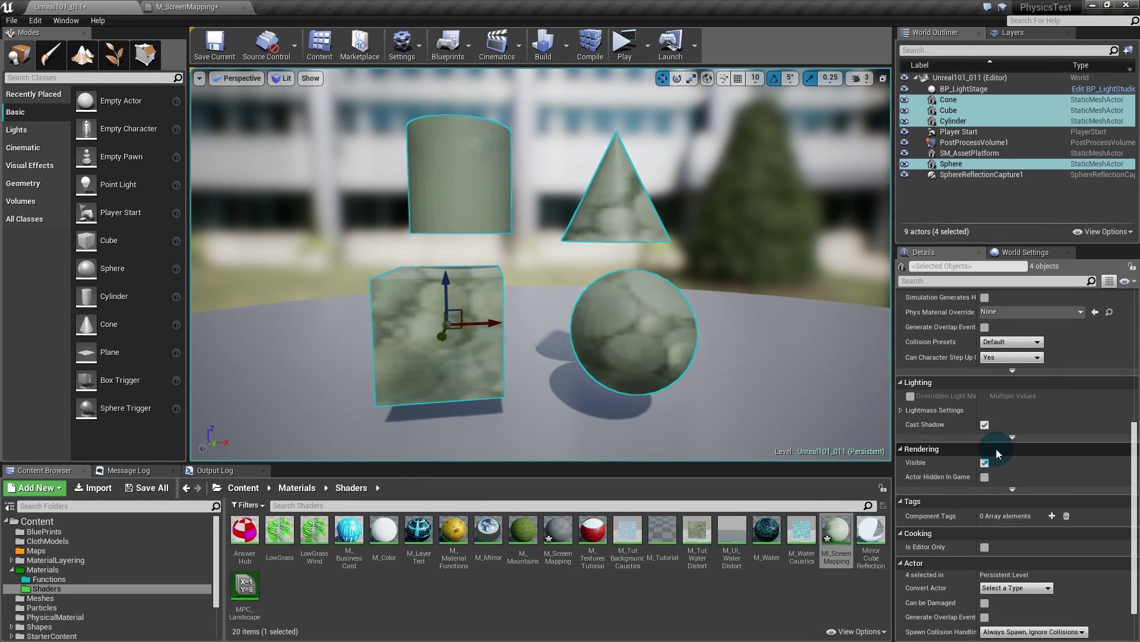
scroll(1022, 565, "up", 3)
scroll(1027, 590, "up", 8)
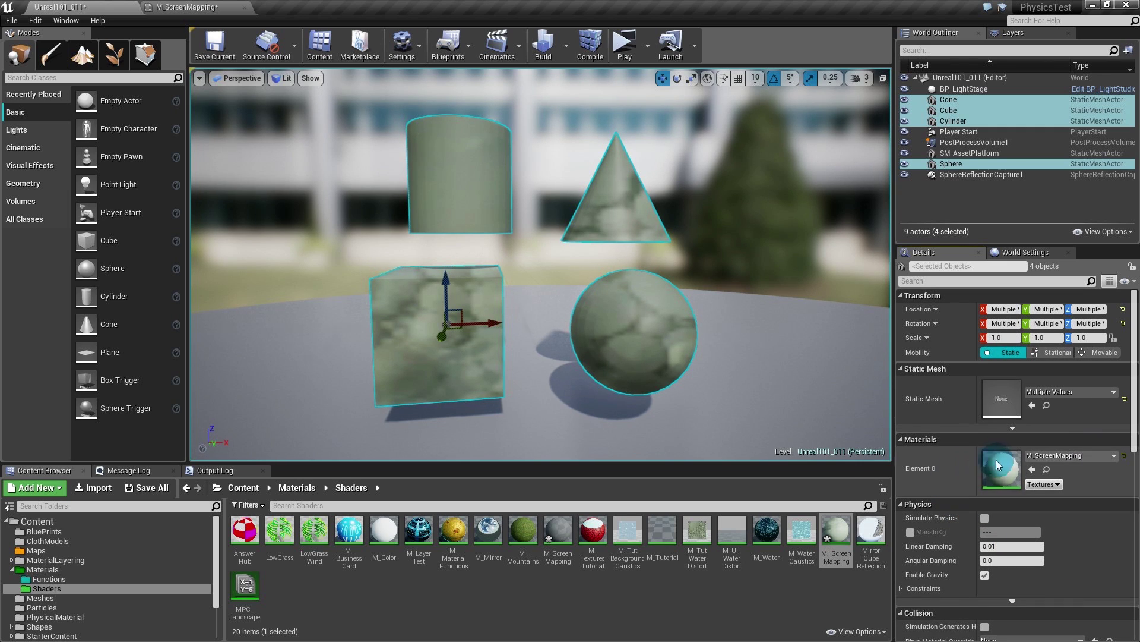
left_click(1060, 456)
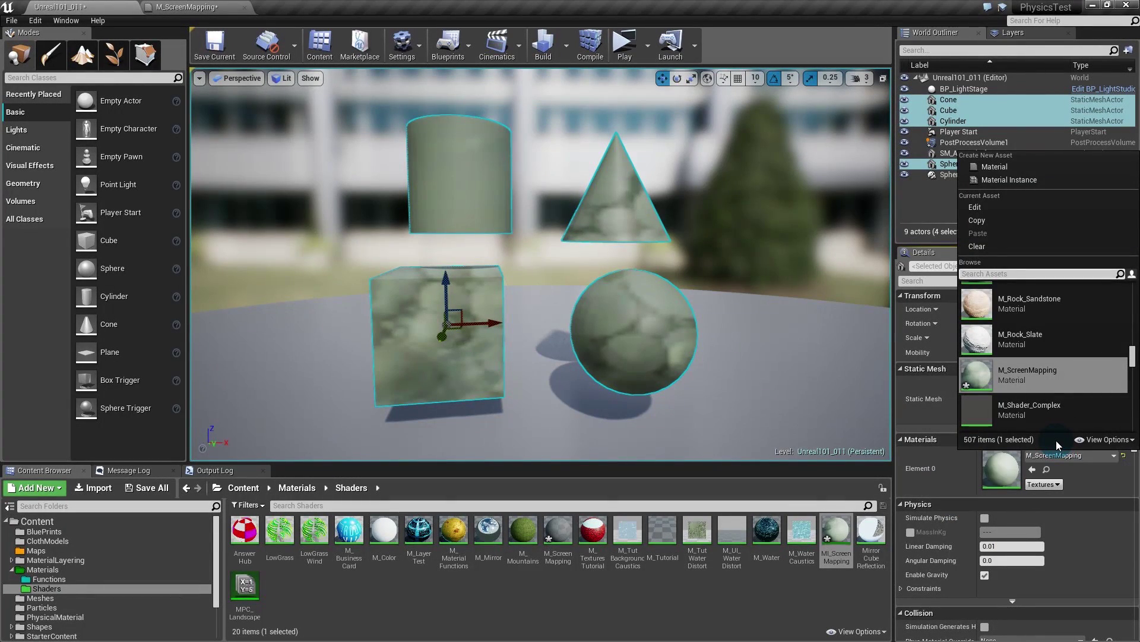
type("mi_scr")
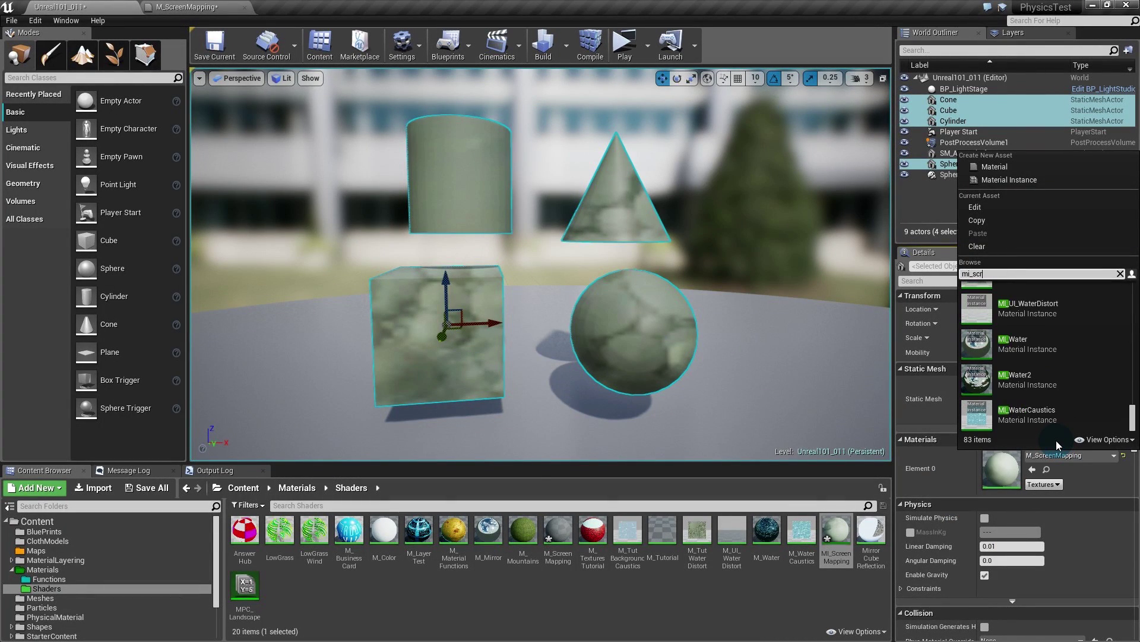
type("_")
left_click(1033, 304)
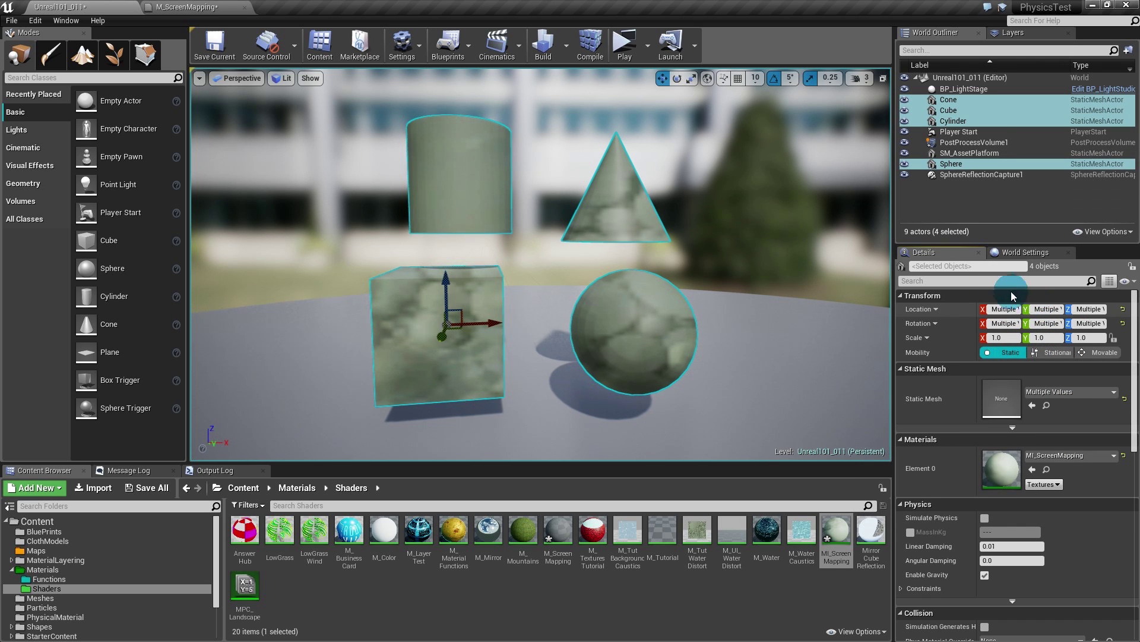
- Open MI_ScreenMapping in an enlarged floating window over the level and enable its UTile and VTile overrides
double_click(836, 535)
left_click_drag(318, 10, 668, 171)
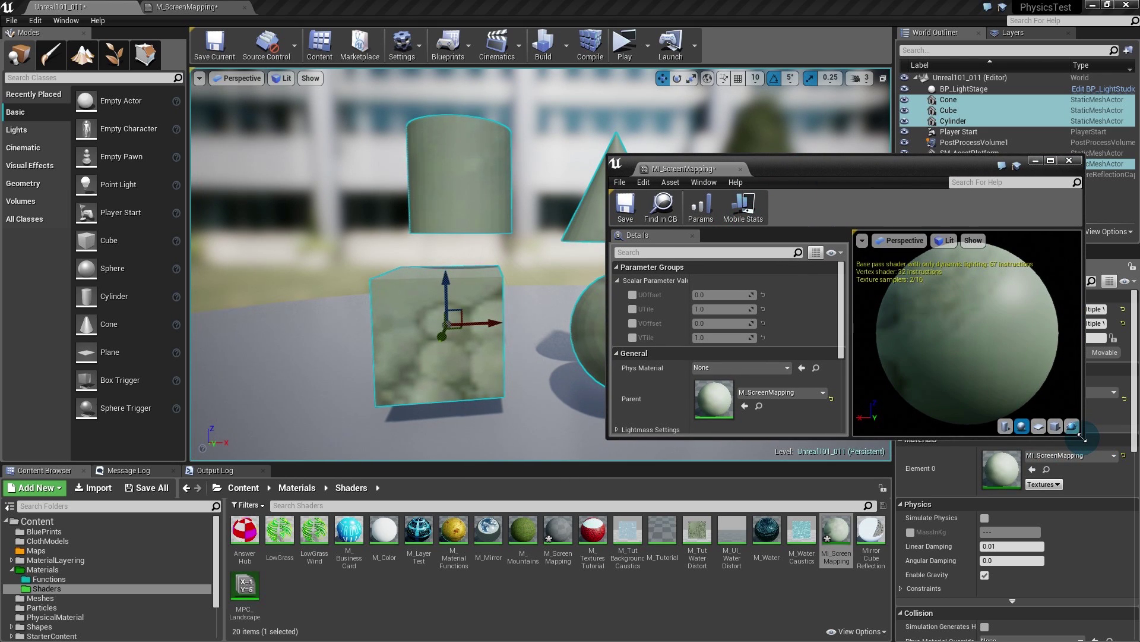
left_click_drag(1081, 438, 1102, 563)
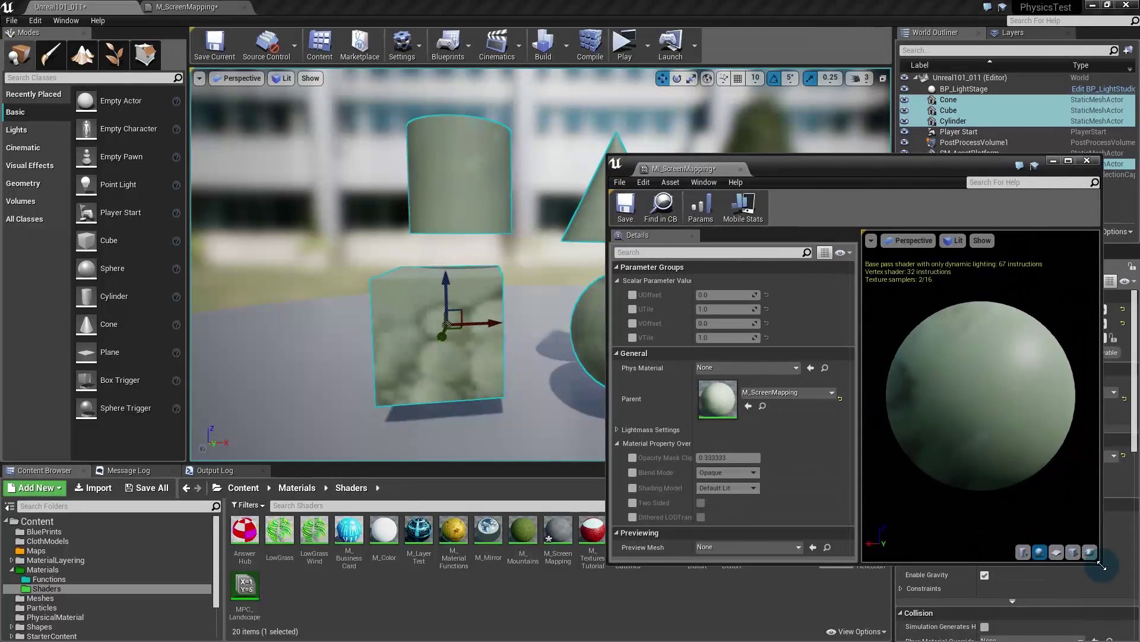
left_click(633, 295)
left_click(633, 324)
left_click(634, 310)
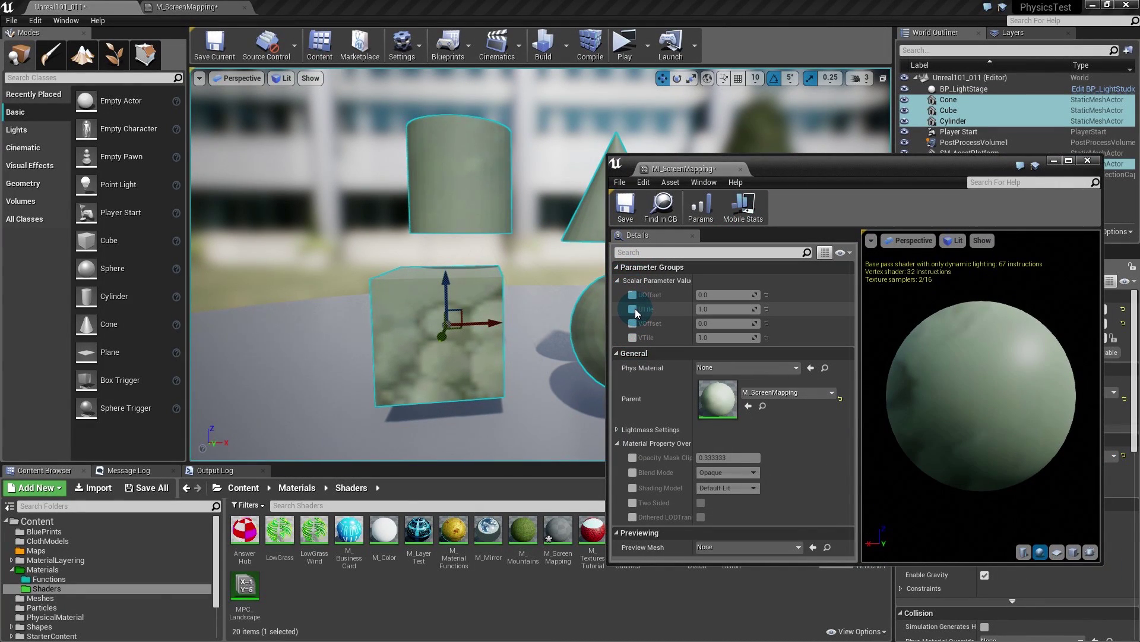
left_click(633, 339)
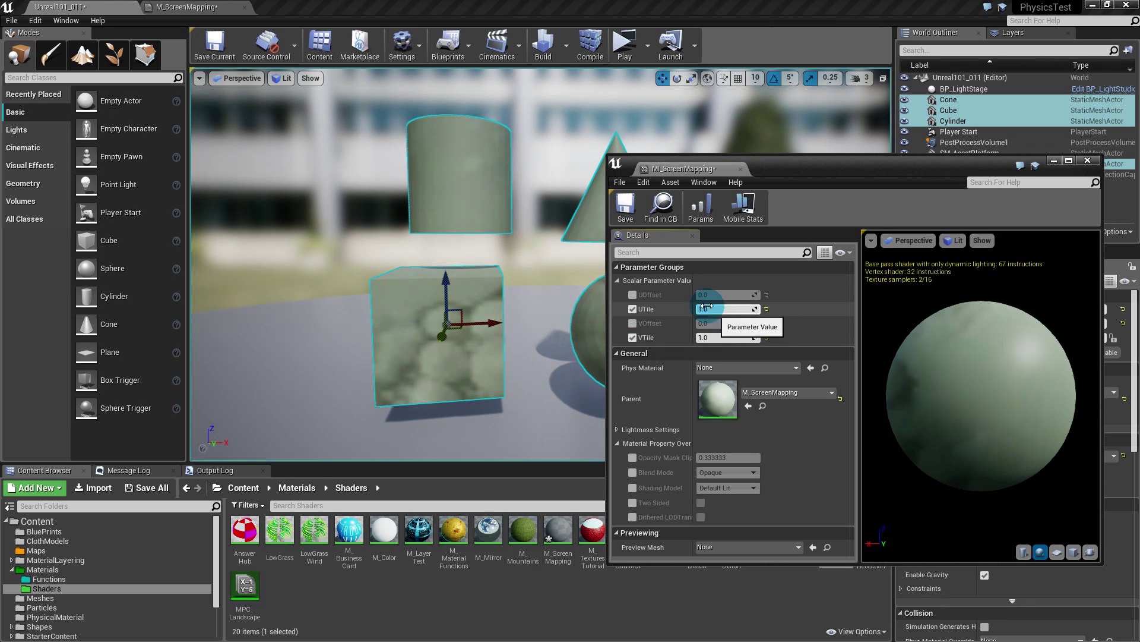
- Move the instance window clear of the shapes and raise UTile to about 4.08 and VTile to about 3.91
left_click_drag(793, 172, 888, 151)
left_click_drag(797, 287, 831, 288)
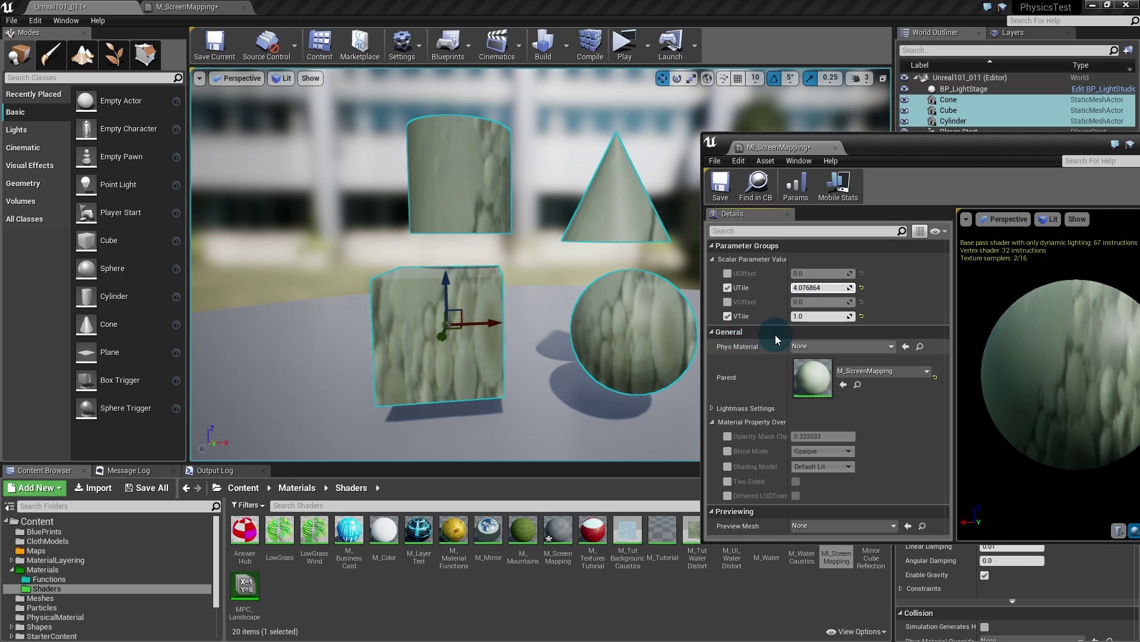
left_click_drag(796, 316, 840, 316)
- Examine the screen-projected texture from several angles in the level and on a plane in the instance preview
middle_click_drag(502, 265, 612, 307)
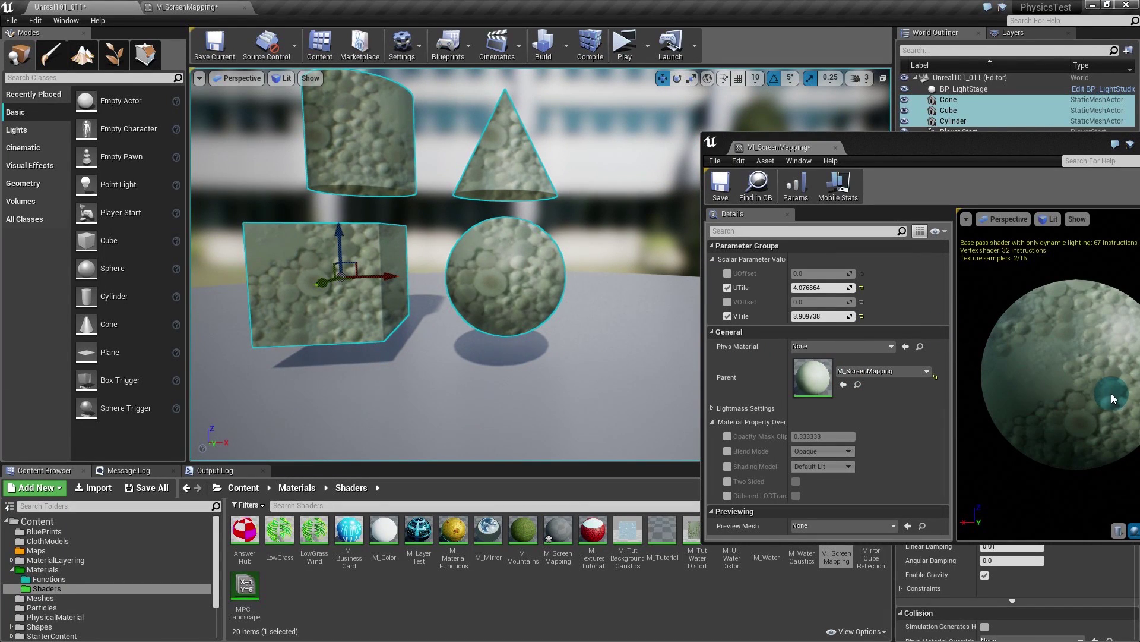
left_click_drag(1050, 144, 950, 134)
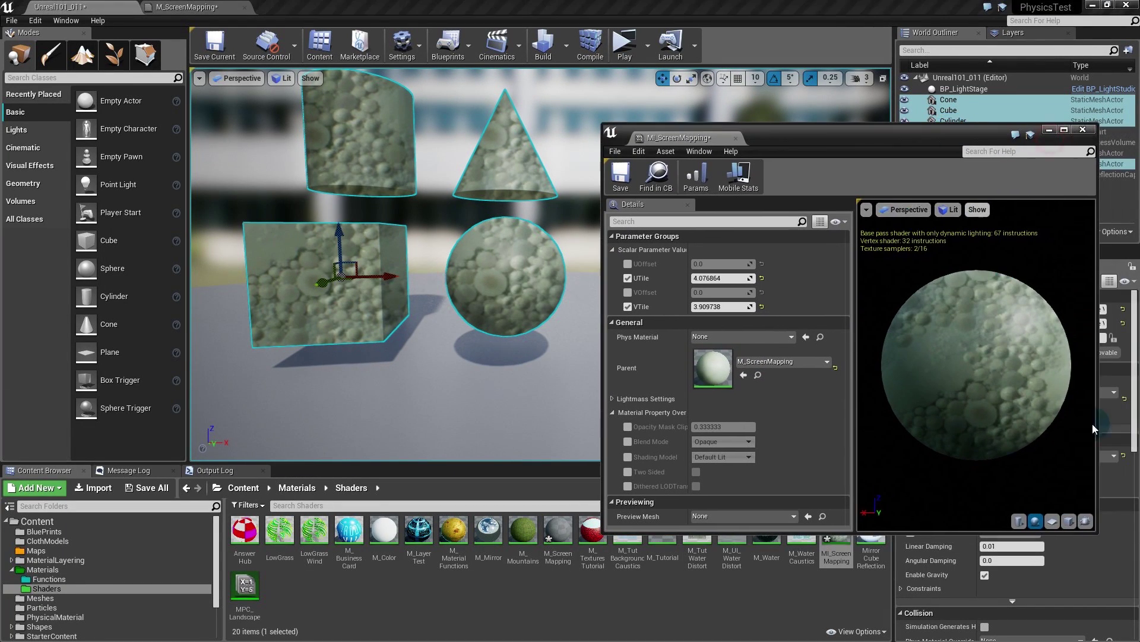
left_click(1052, 521)
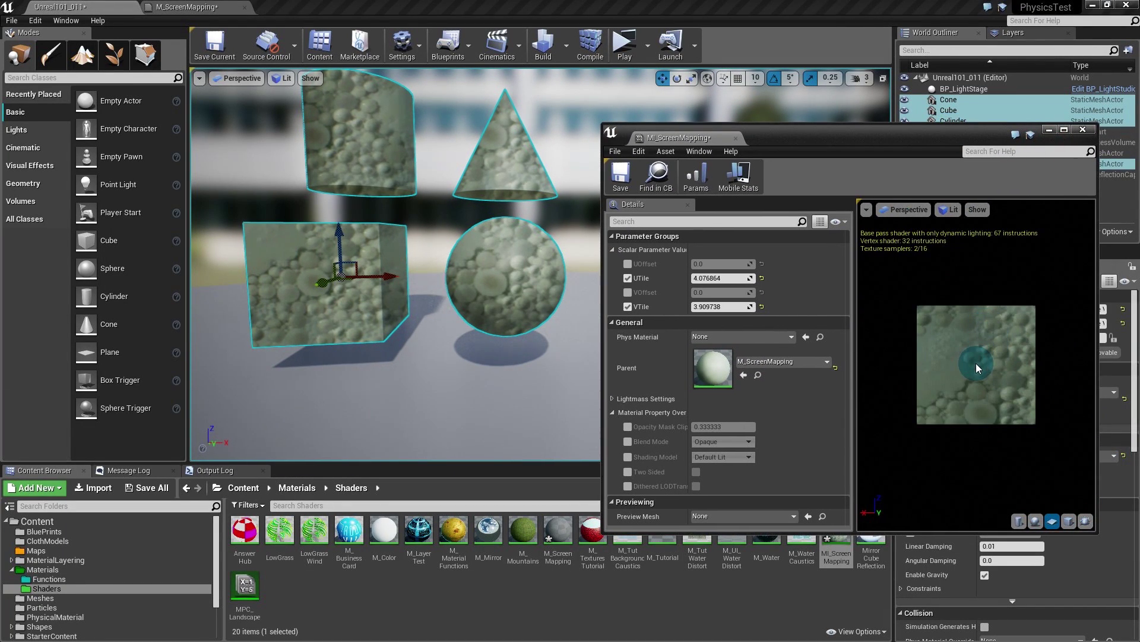
left_click_drag(976, 362, 956, 338)
middle_click_drag(956, 339, 912, 406)
left_click_drag(791, 129, 917, 146)
middle_click_drag(534, 175, 455, 233)
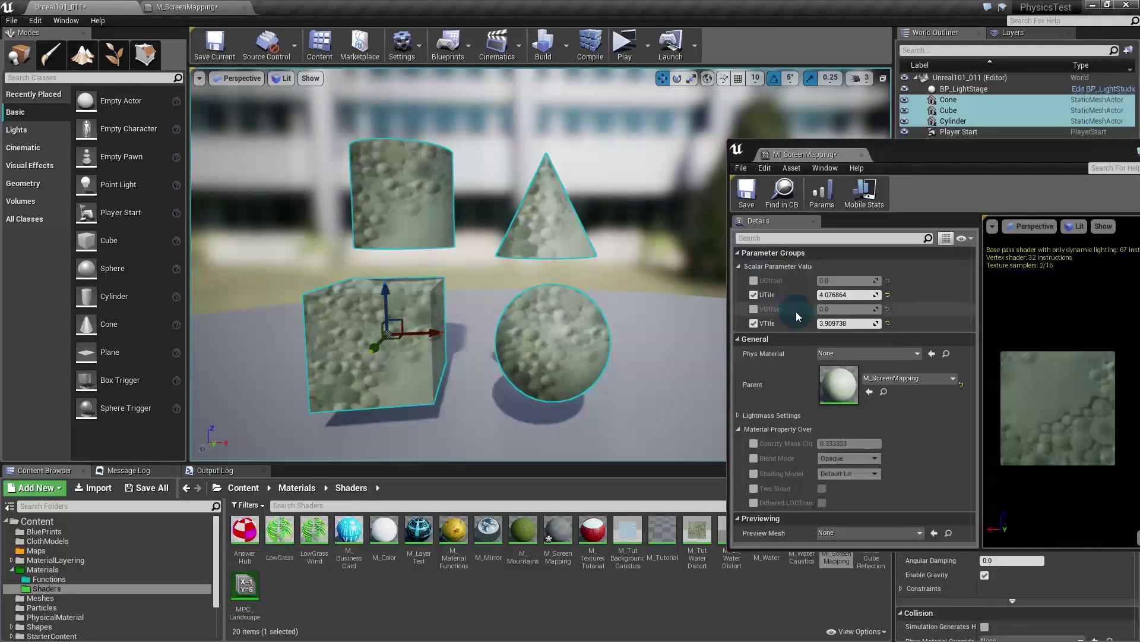
- Enable the UOffset and VOffset overrides and adjust both to slide the texture across the shapes
left_click(754, 281)
left_click(754, 309)
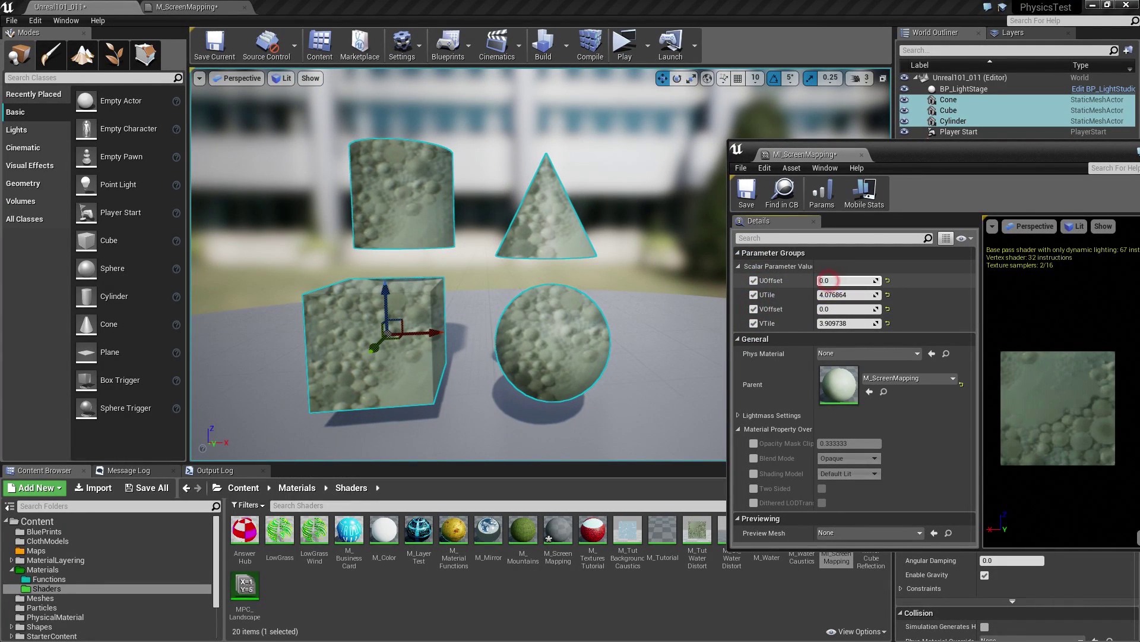
left_click_drag(828, 280, 787, 280)
left_click_drag(843, 309, 813, 252)
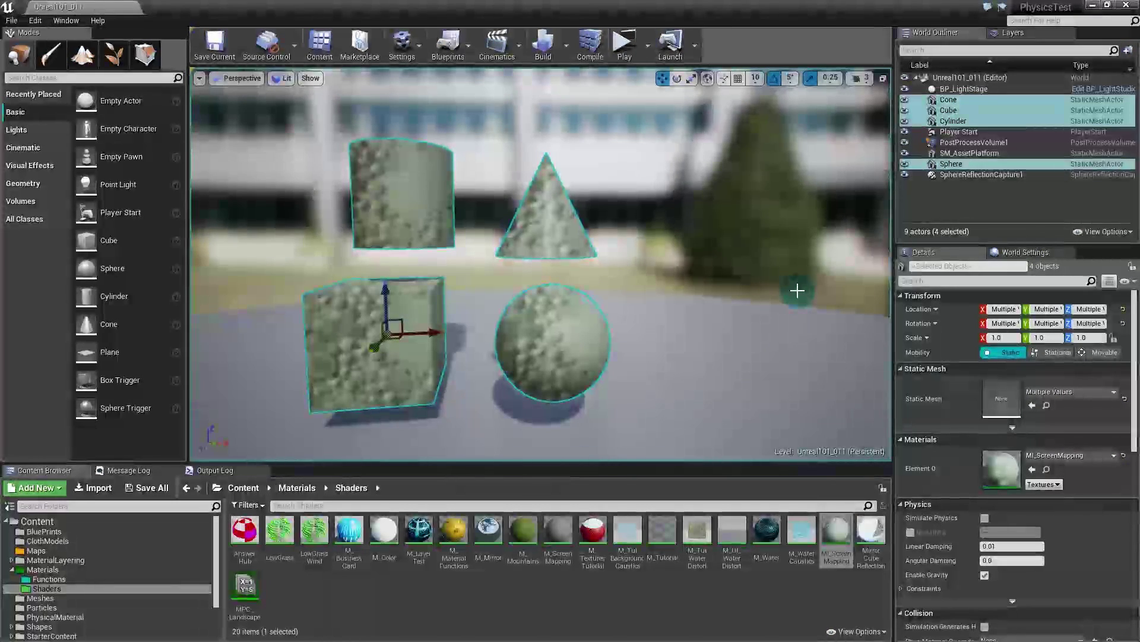
- Create a new material named M_WorldMapping in the Shaders folder and open it for editing
right_click(573, 627)
left_click(643, 410)
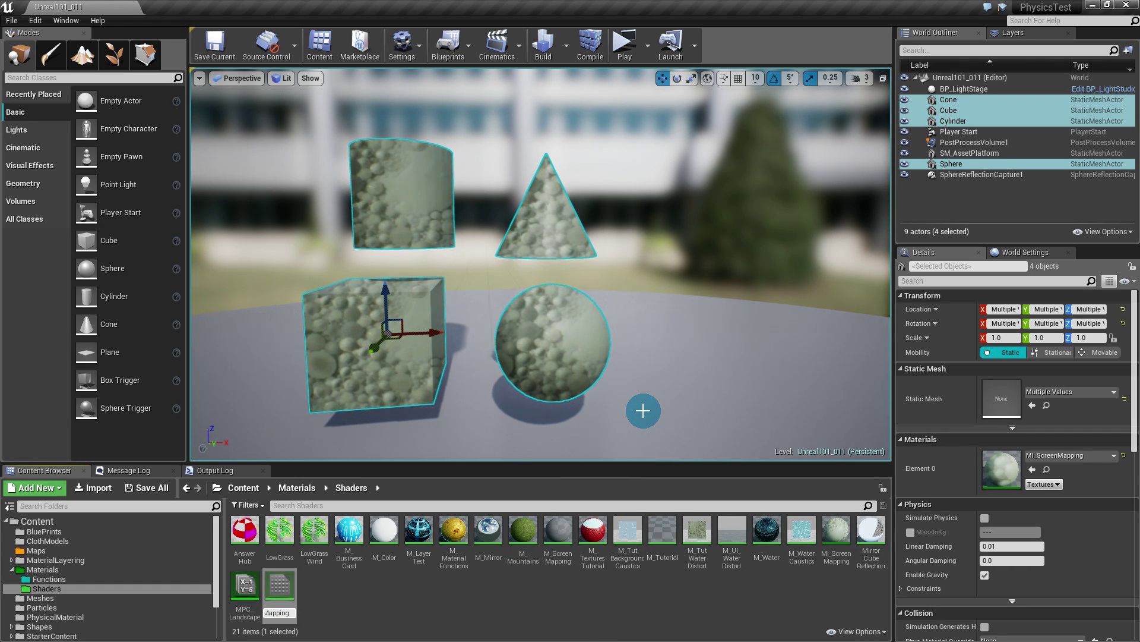
type("M_WorldMapping")
key("Return")
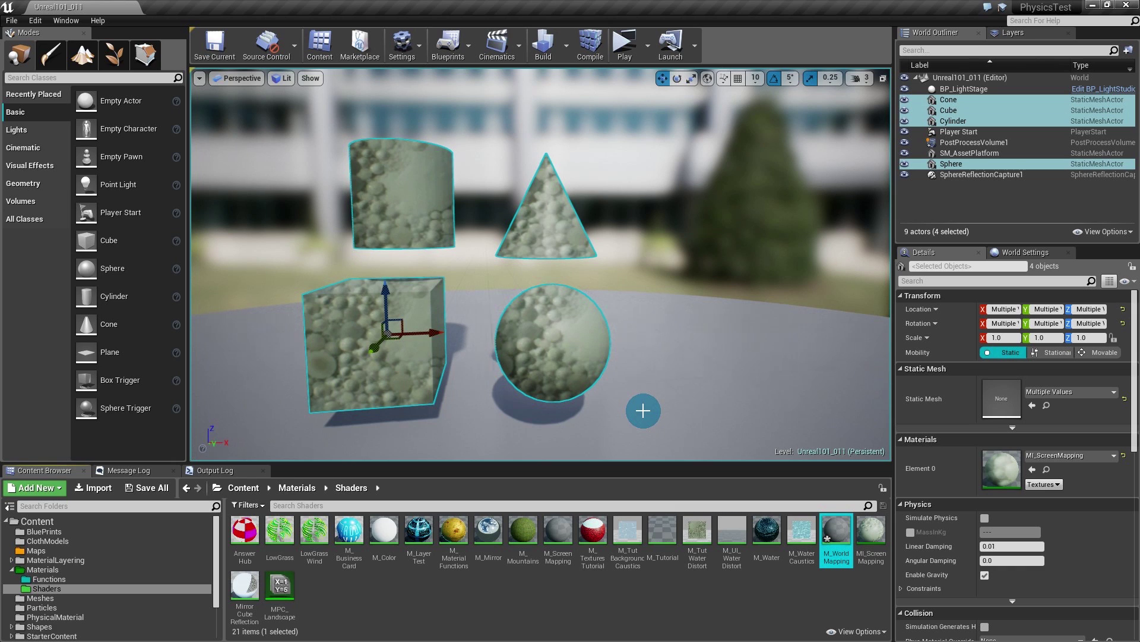
double_click(836, 530)
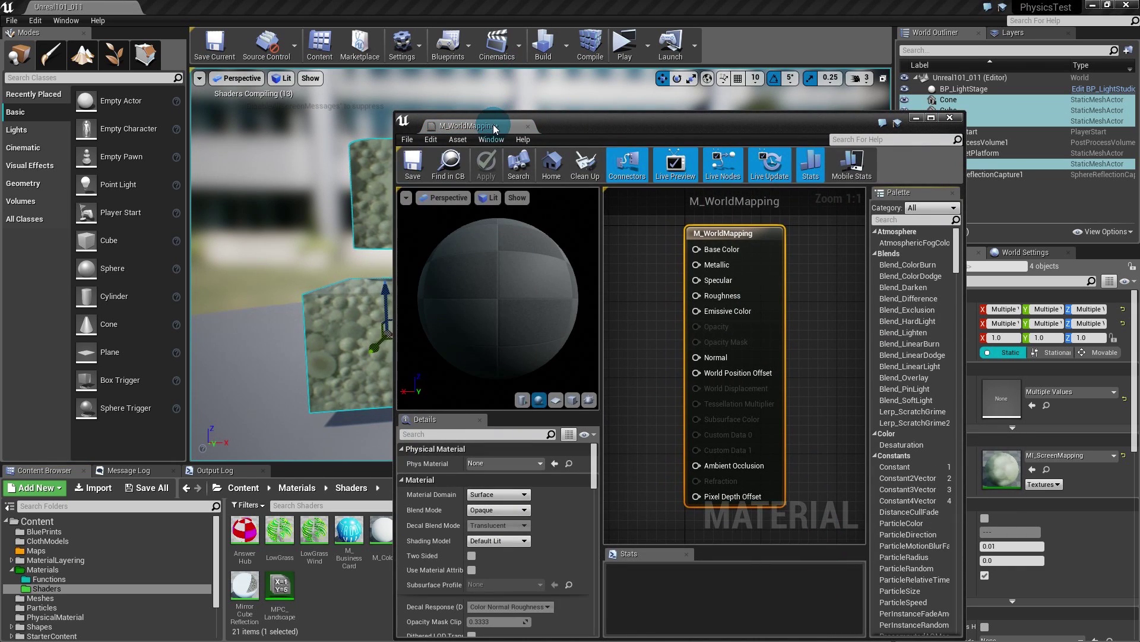
- Dock the M_WorldMapping material editor alongside the level editor, leaving graph space ahead of the material's main node
left_click_drag(493, 126, 321, 8)
right_click_drag(621, 208, 913, 294)
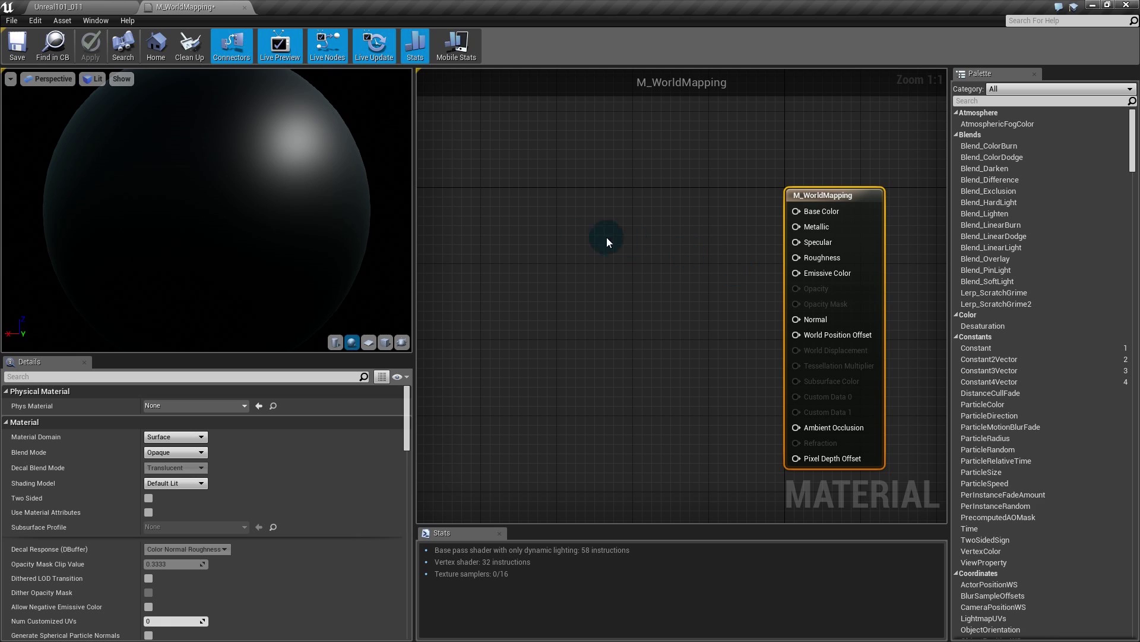
right_click_drag(522, 278, 555, 285)
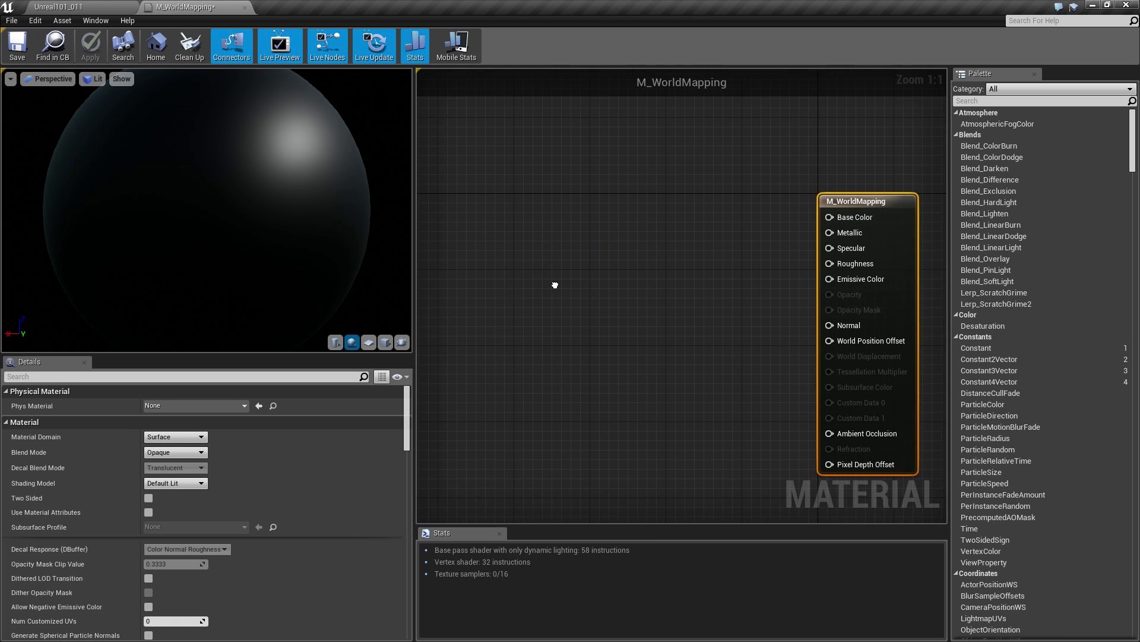
- Add an Absolute World Position node to the M_WorldMapping graph and place it level with the main node's upper inputs
right_click(505, 291)
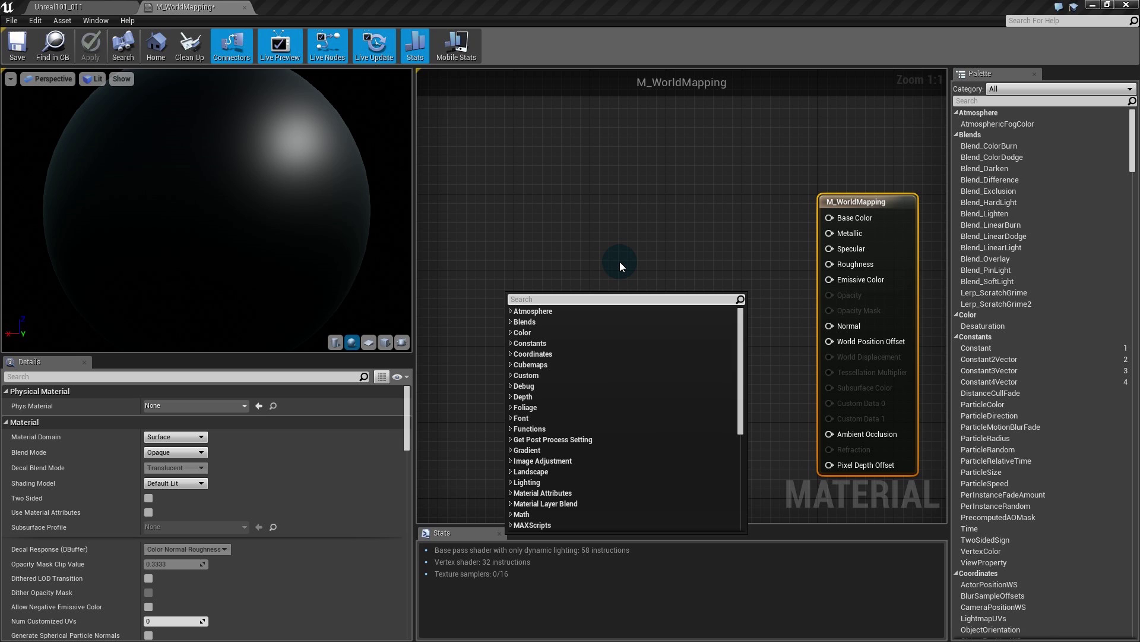
type("wold")
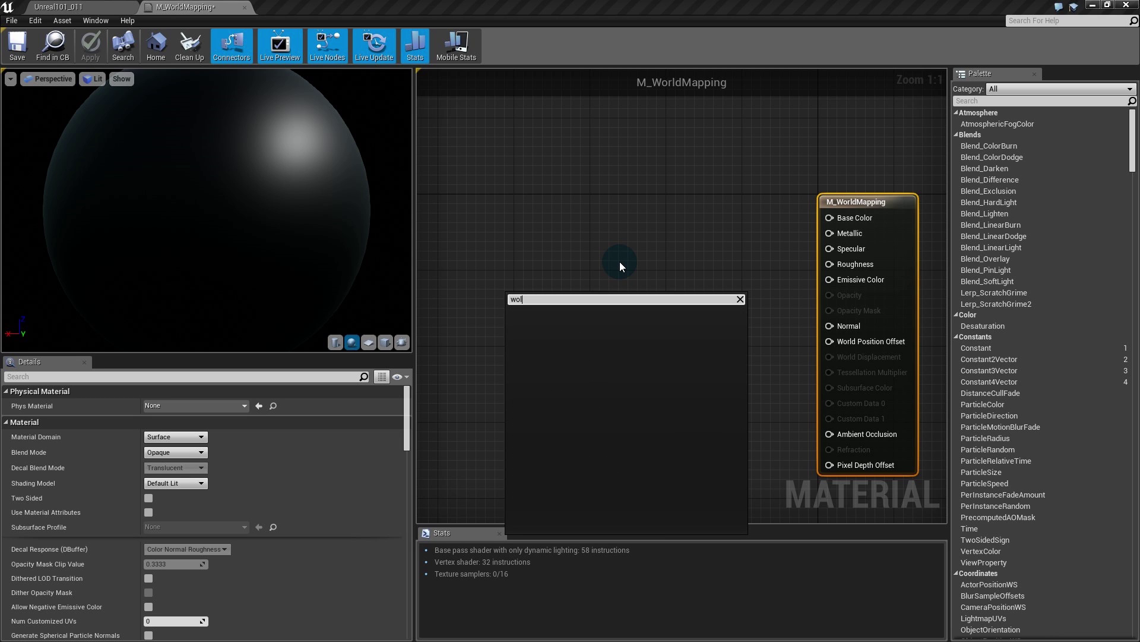
key("BackSpace")
key("BackSpace")
type("rld")
key("Return")
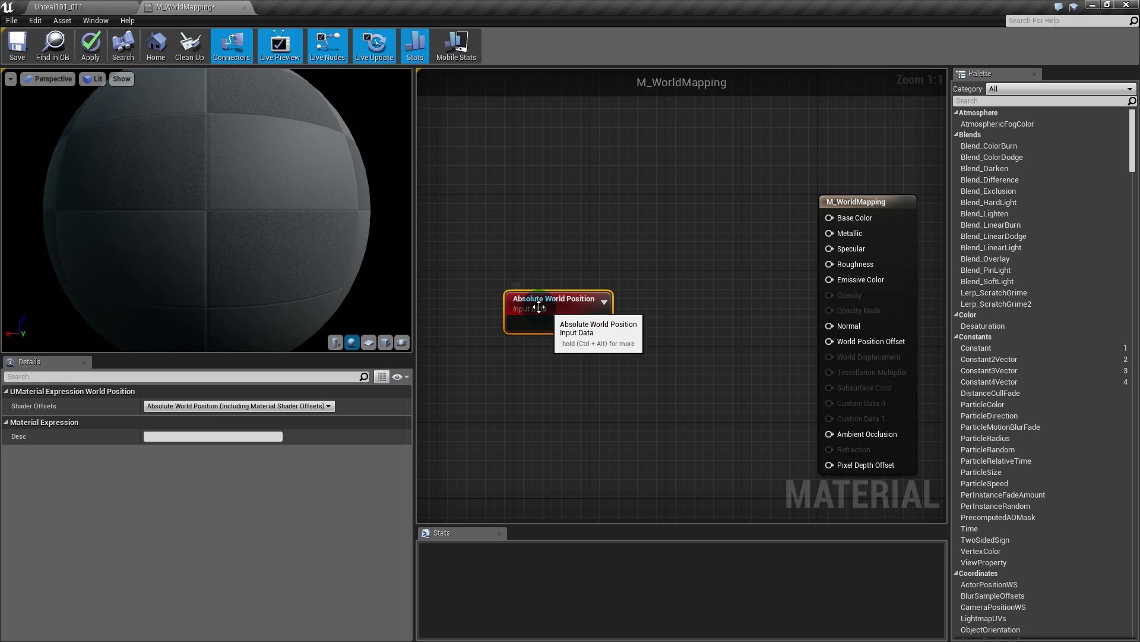
left_click_drag(555, 316, 489, 219)
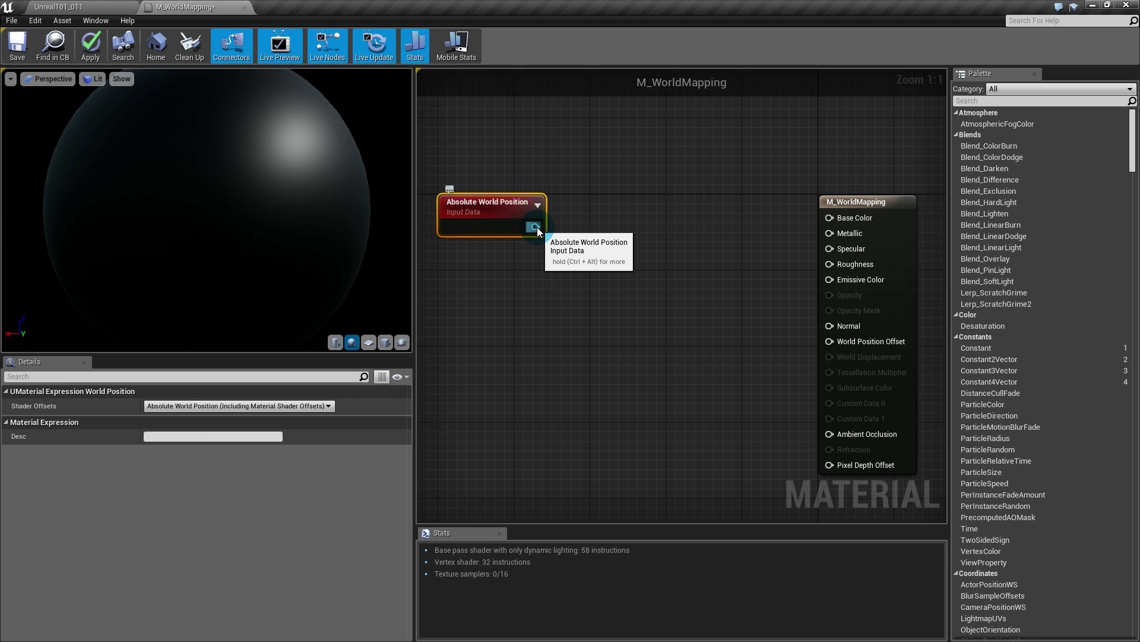
- Feed Absolute World Position into a new R G ComponentMask placed close to it, and narrow the label column of the mask's properties
left_click_drag(537, 226, 604, 202)
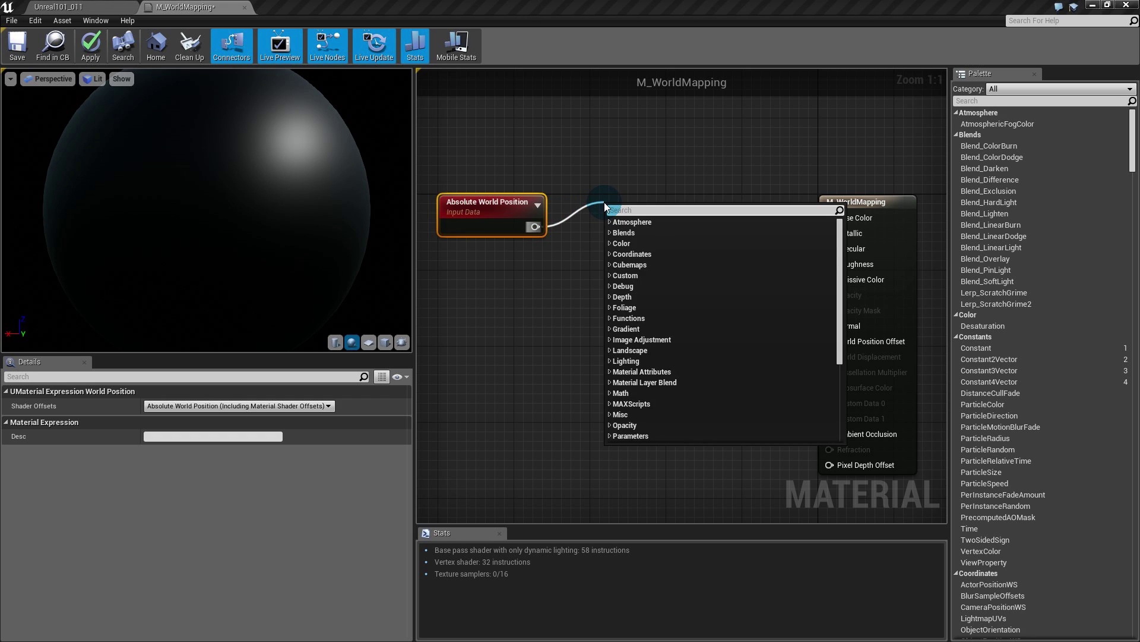
type("compon")
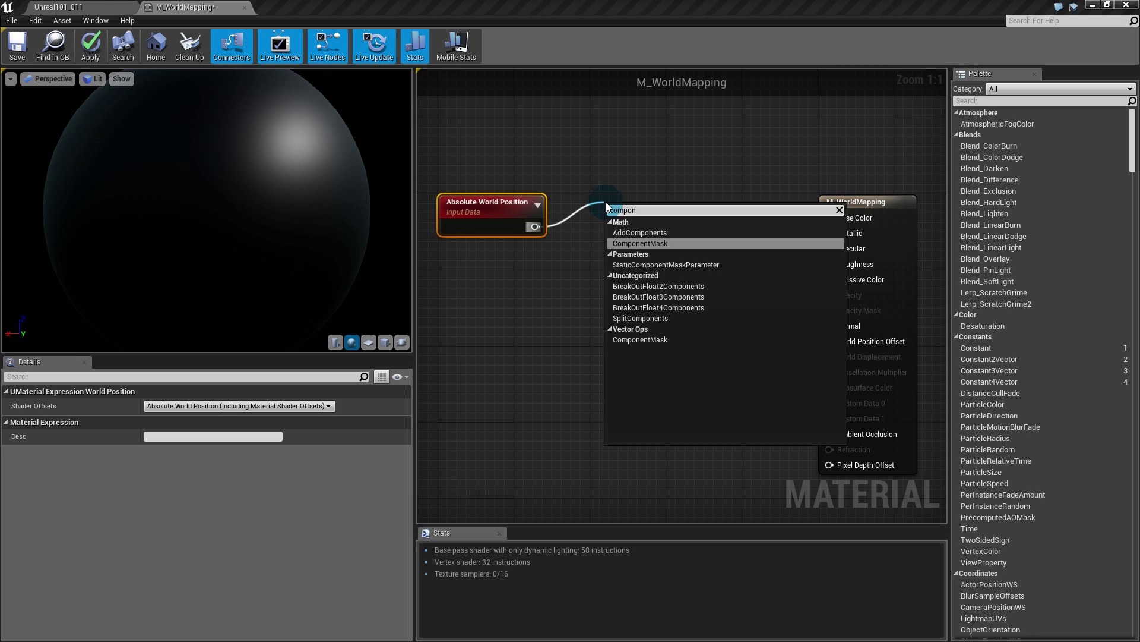
left_click(633, 243)
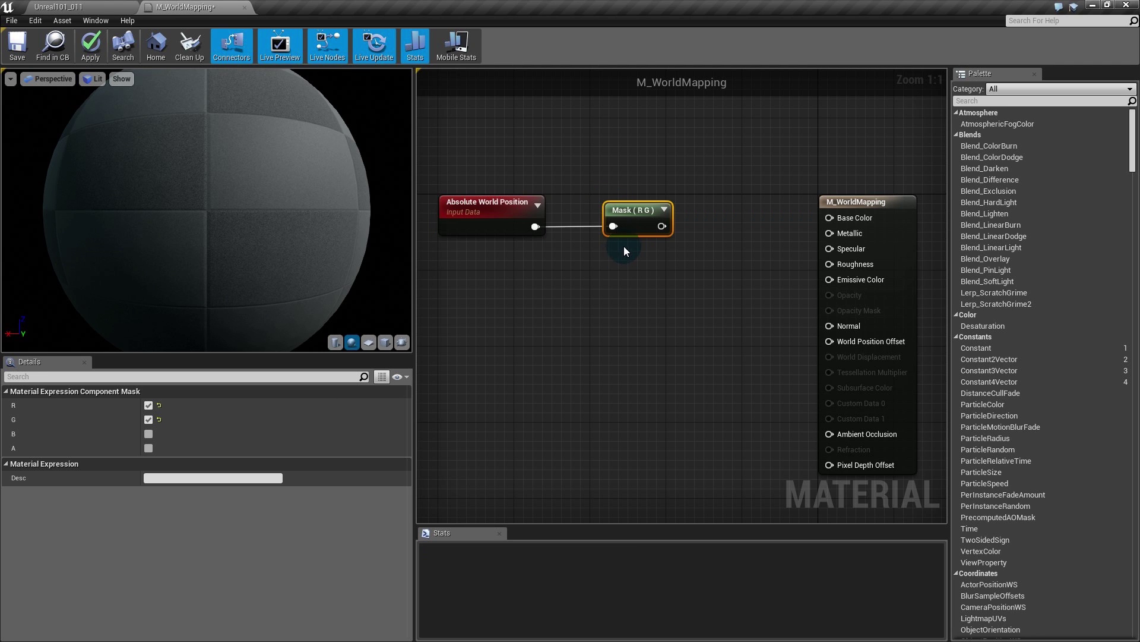
left_click_drag(644, 218, 611, 220)
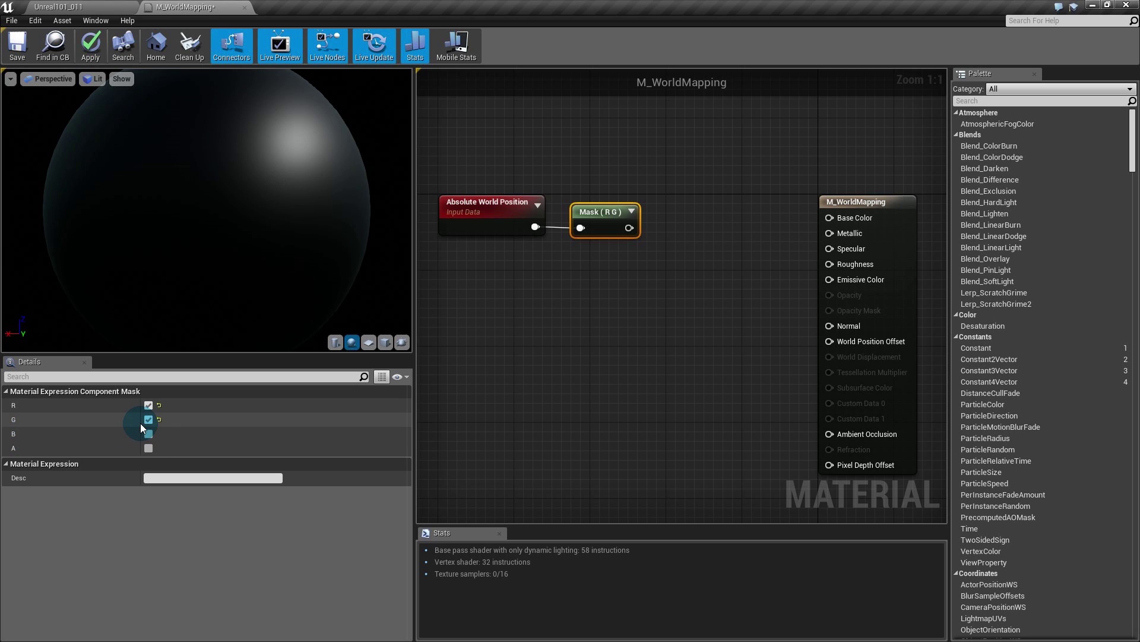
left_click_drag(140, 423, 110, 423)
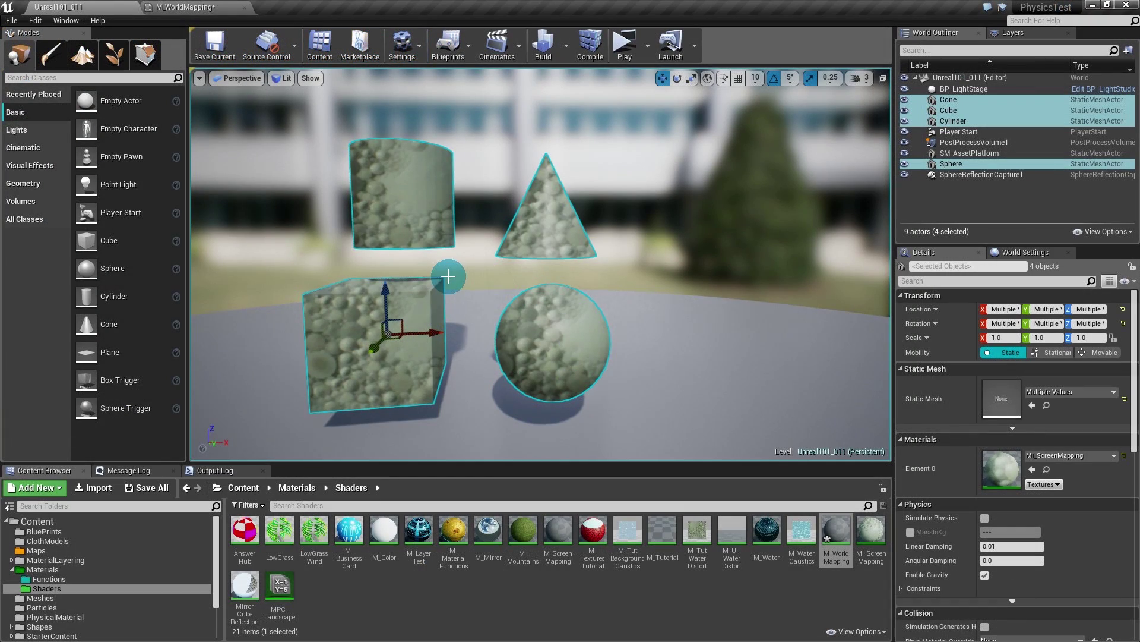
- Examine the four shapes in the level from above, the front and the sides to compare the world-axis projection directions
left_click_drag(424, 313, 463, 312, "alt")
right_click_drag(395, 326, 424, 346)
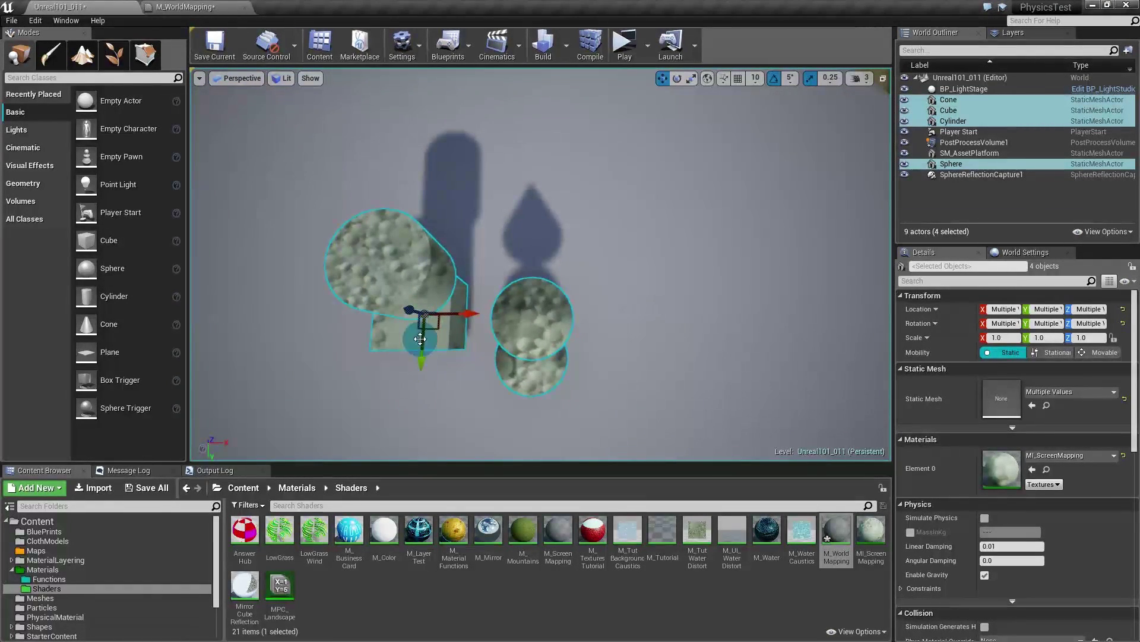
mouse_move(465, 331)
right_mouse_down()
mouse_move(553, 332)
mouse_move(474, 332)
right_mouse_up()
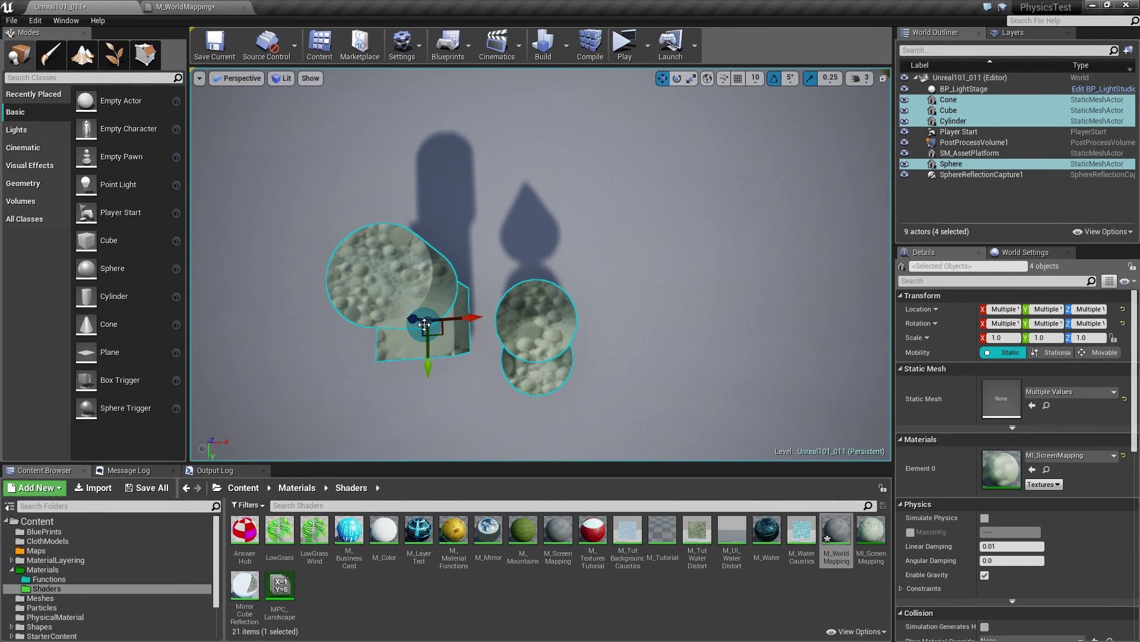
left_click_drag(424, 325, 388, 160, "alt")
left_click_drag(428, 320, 707, 321, "alt")
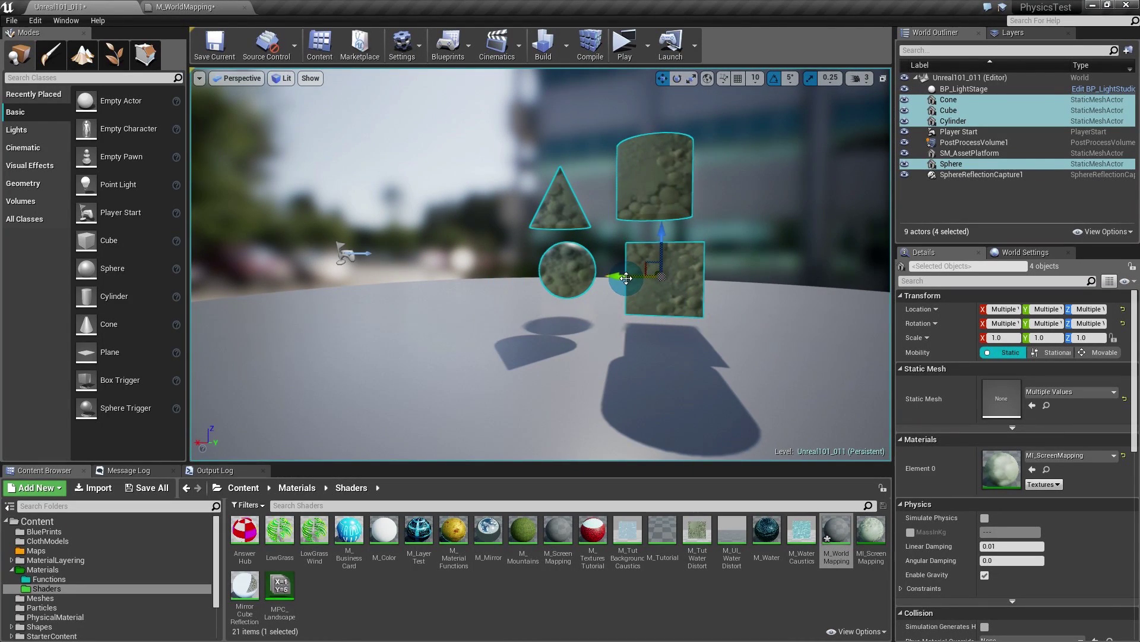
left_click_drag(632, 272, 742, 275, "alt")
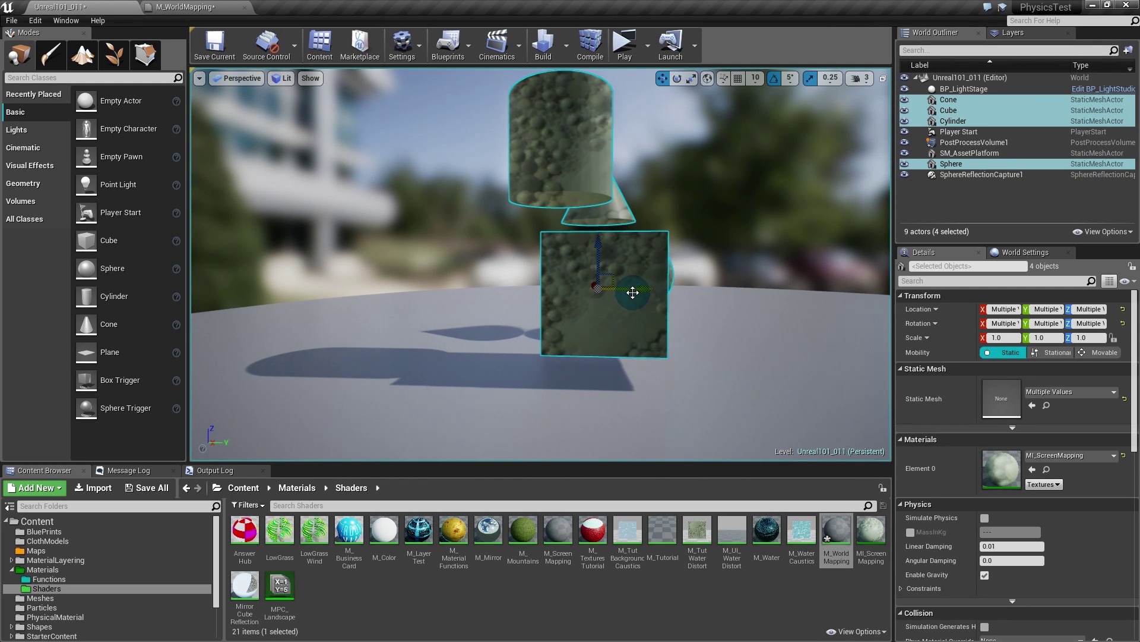
left_click_drag(633, 292, 498, 315, "alt")
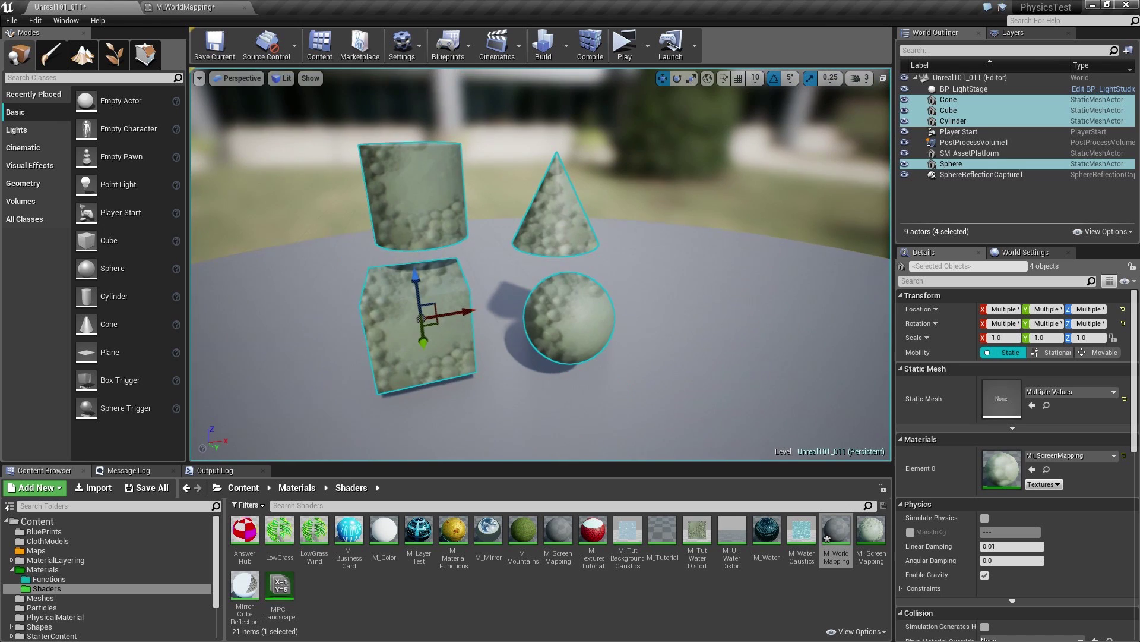
left_click_drag(722, 285, 879, 234, "alt")
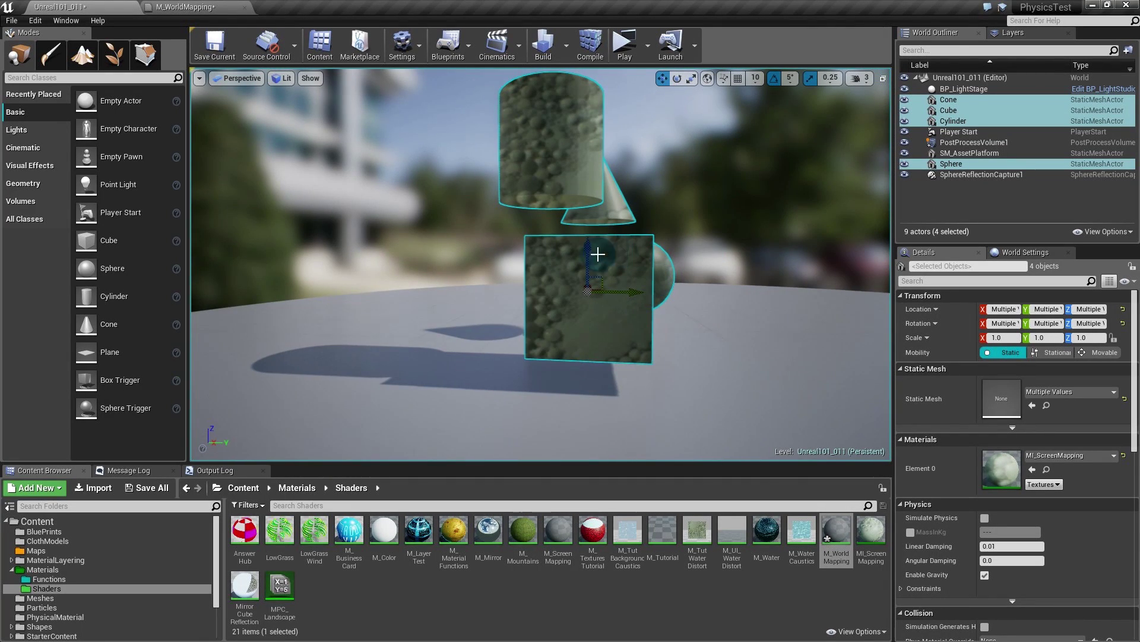
mouse_move(637, 283)
left_mouse_down("alt")
mouse_move(701, 273)
mouse_move(644, 265)
left_mouse_up("alt")
right_click_drag(644, 266, 496, 295, "alt")
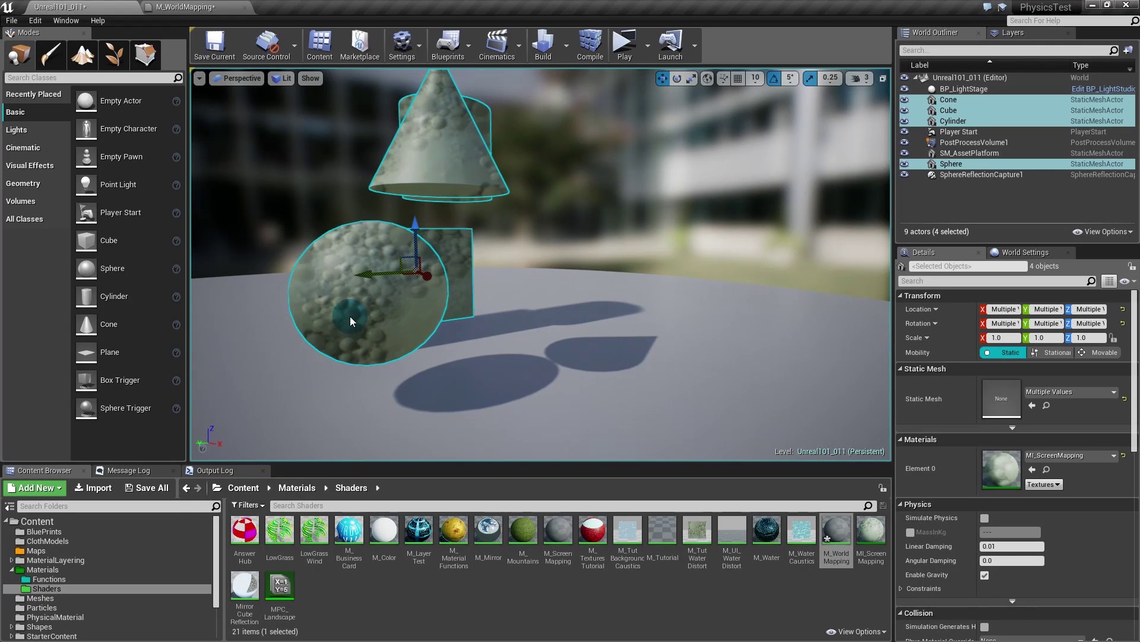
middle_click_drag(381, 297, 473, 311, "alt")
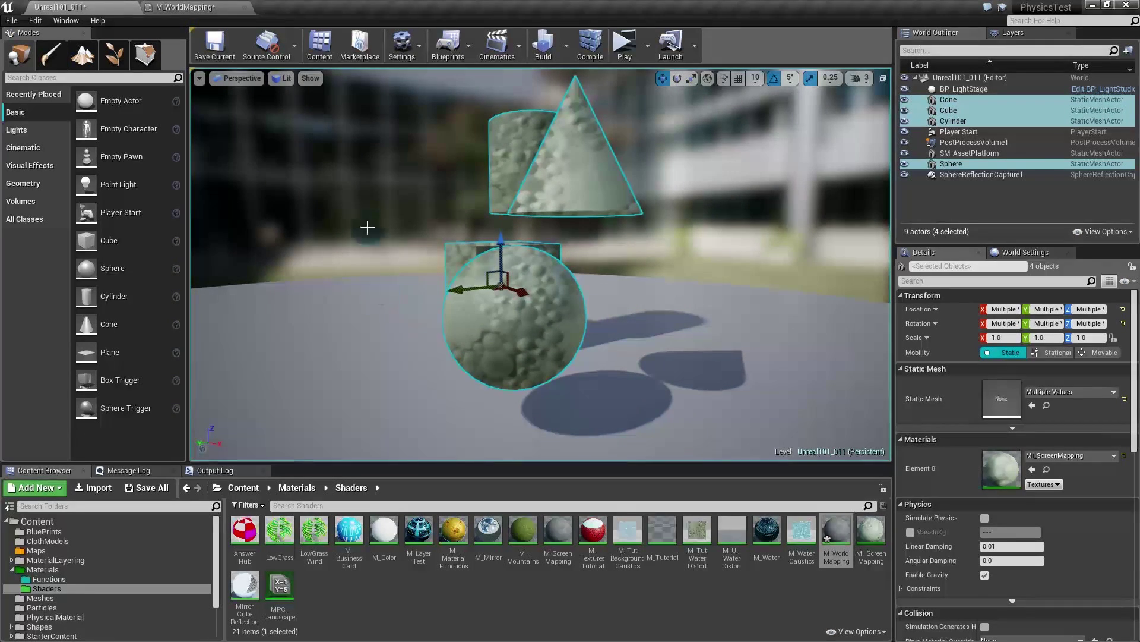
- In M_WorldMapping, enable the mask node's B channel and disable its R channel so it passes G and B
left_click(188, 8)
left_click(117, 405)
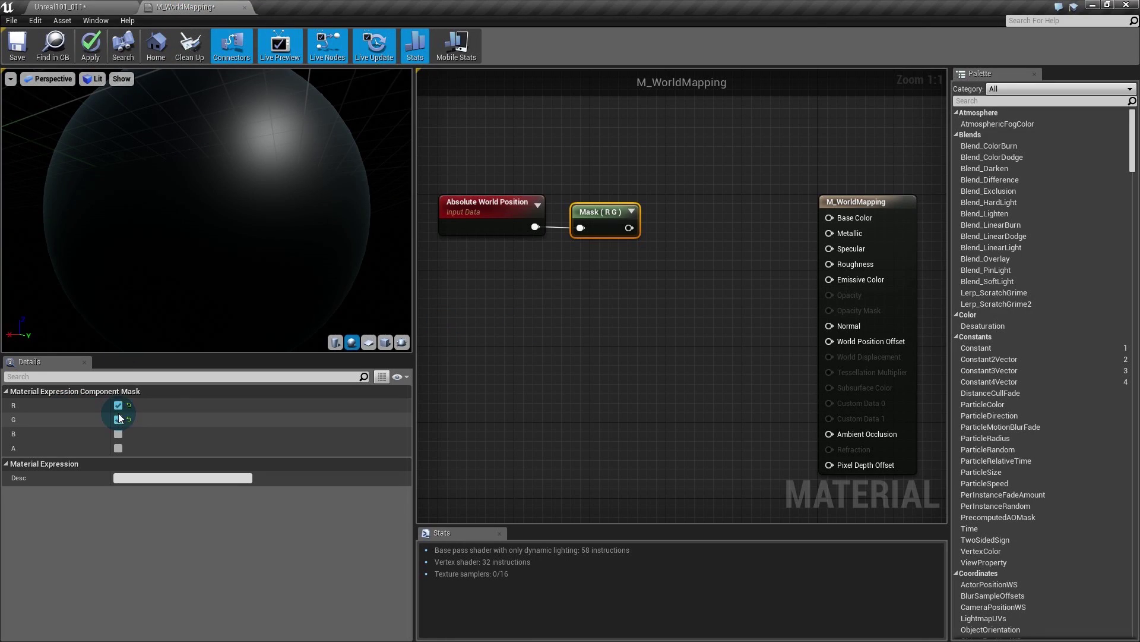
left_click(119, 434)
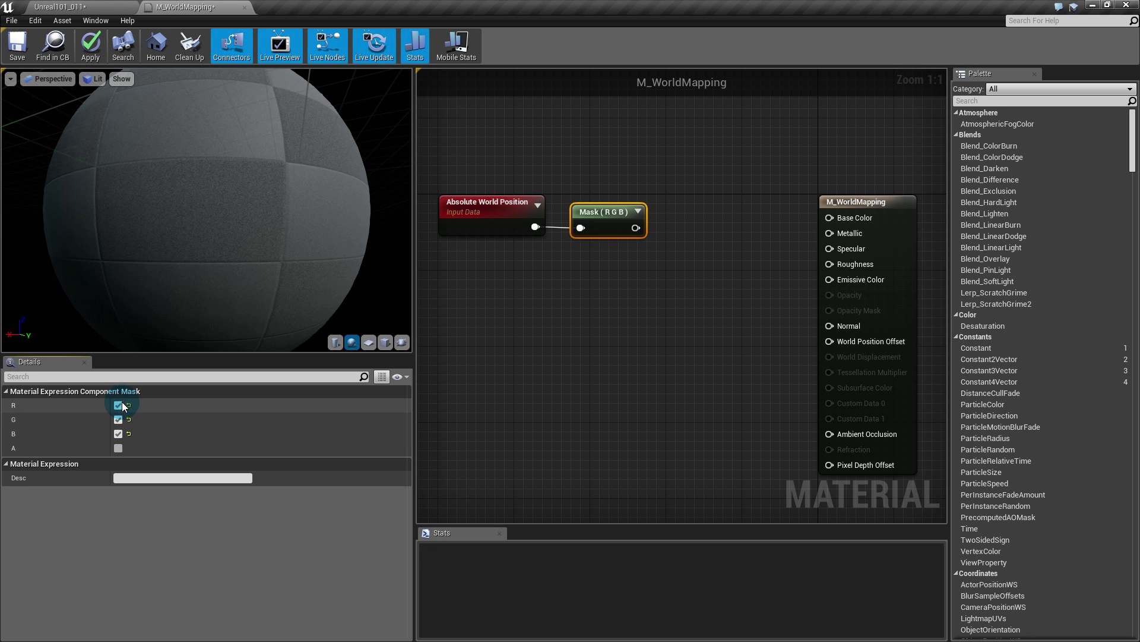
left_click(118, 407)
- Move the Absolute World Position and Mask nodes together farther from the material's main node
left_click(487, 230, "ctrl")
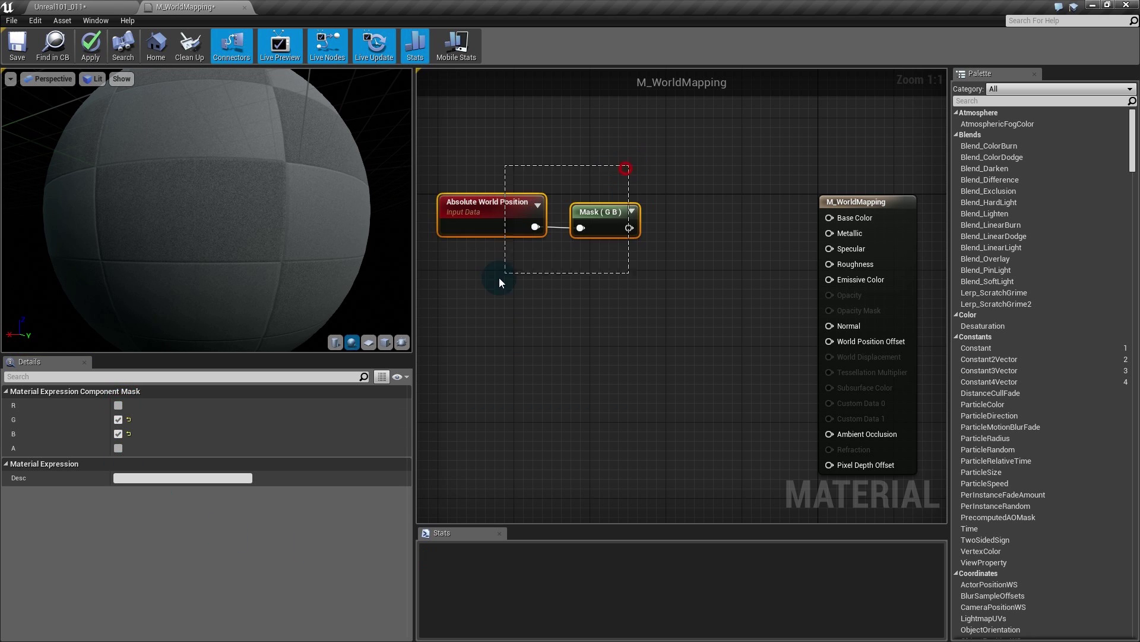
left_click_drag(505, 221, 456, 220)
right_click_drag(539, 298, 640, 295)
left_click_drag(667, 178, 555, 215)
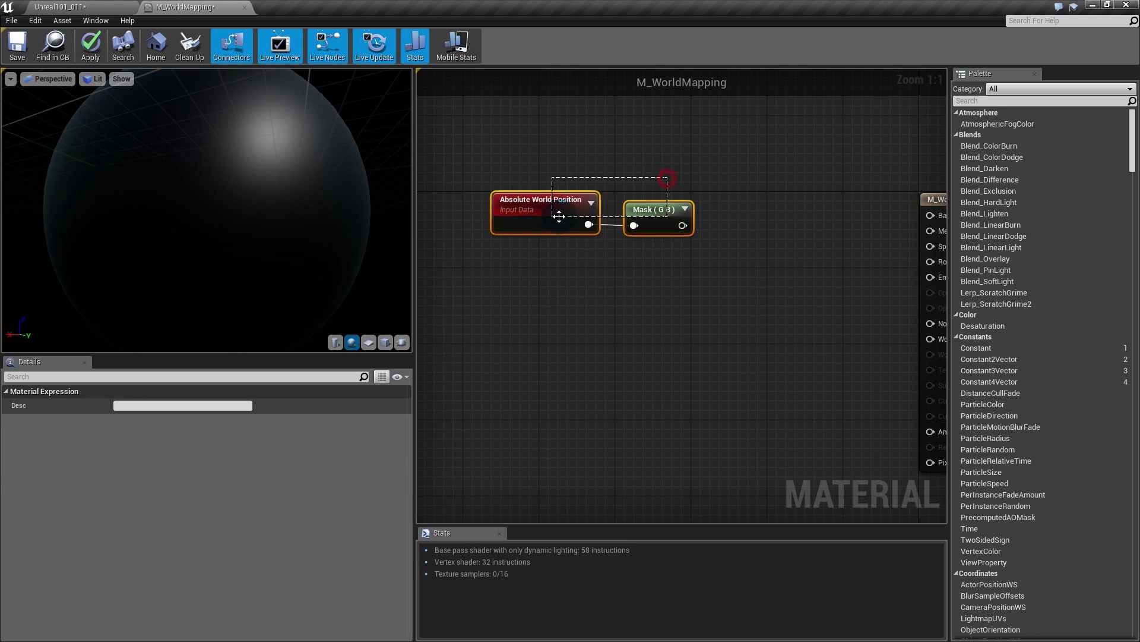
left_click_drag(648, 213, 541, 215)
left_click(693, 233)
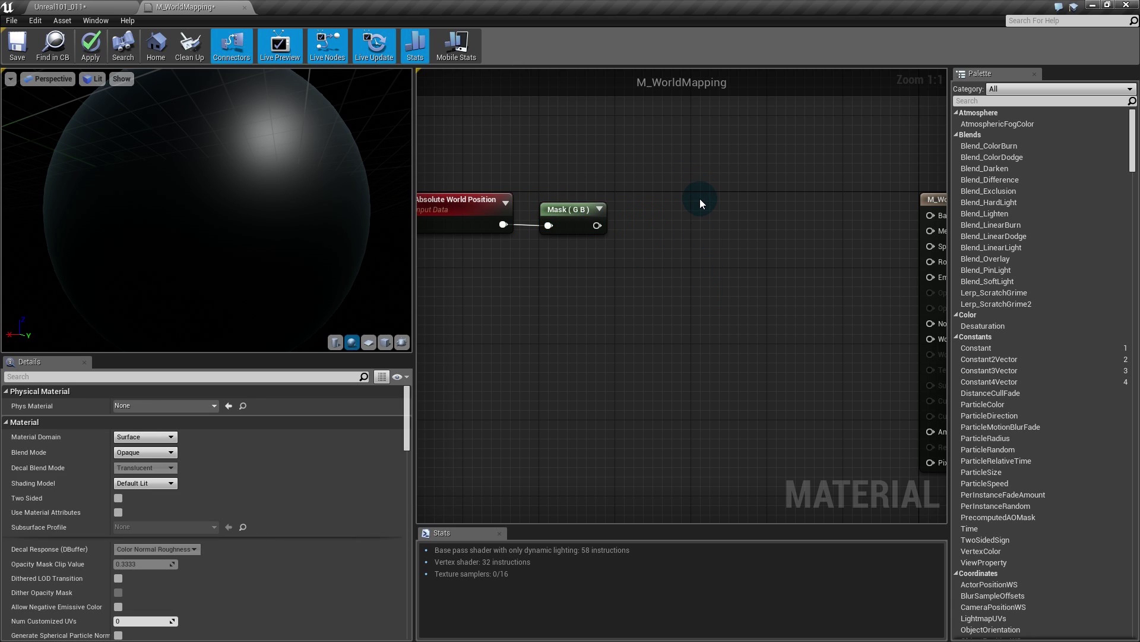
- Add a Texture Sample node between the mask and the main node and assign DefaultTexture to it
right_click(700, 199)
key("Escape")
left_click(716, 240)
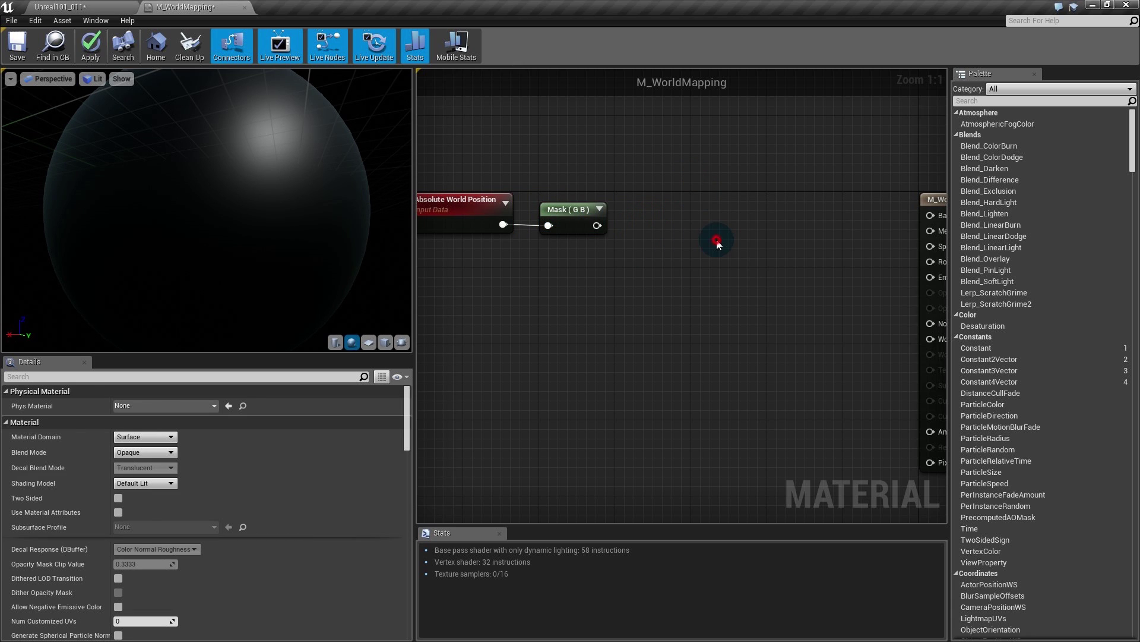
left_click(225, 488)
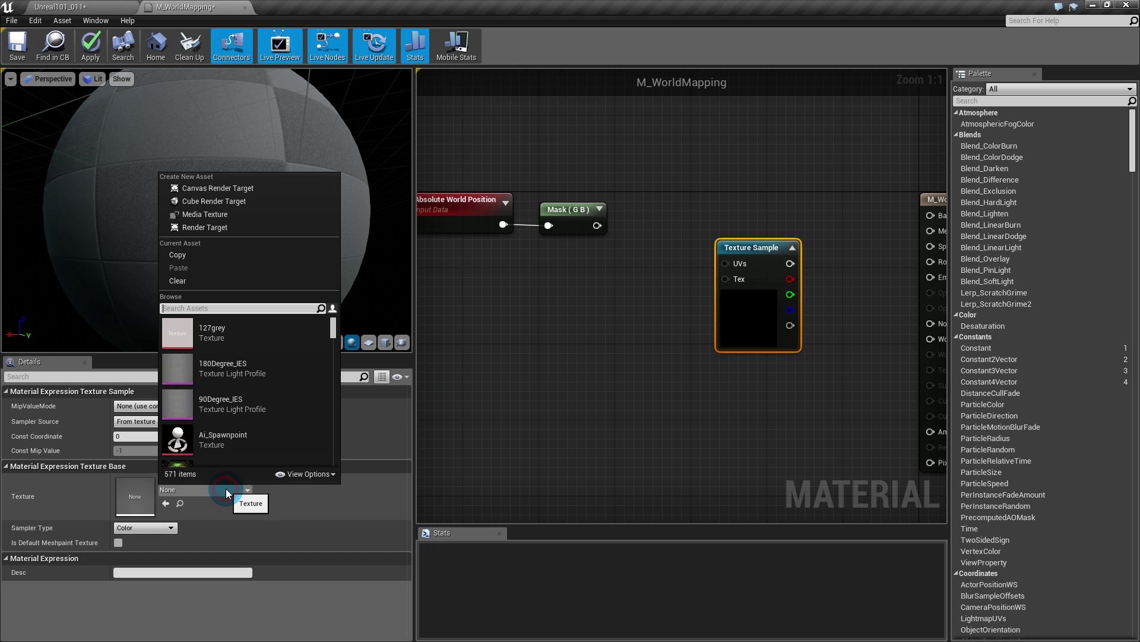
type("defaulttext")
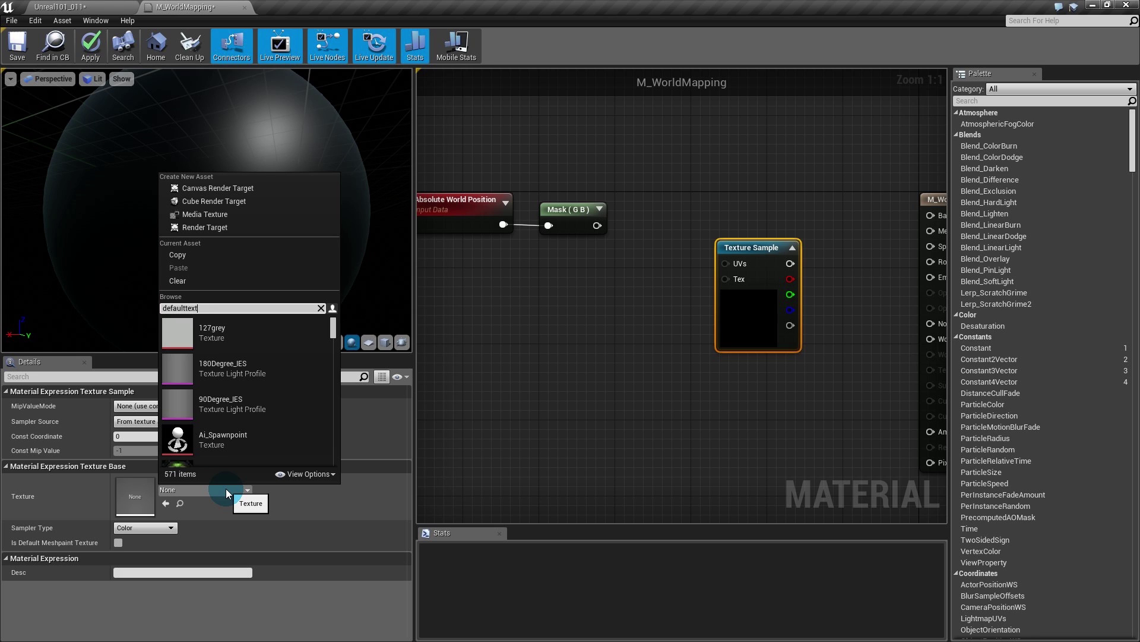
left_click(231, 325)
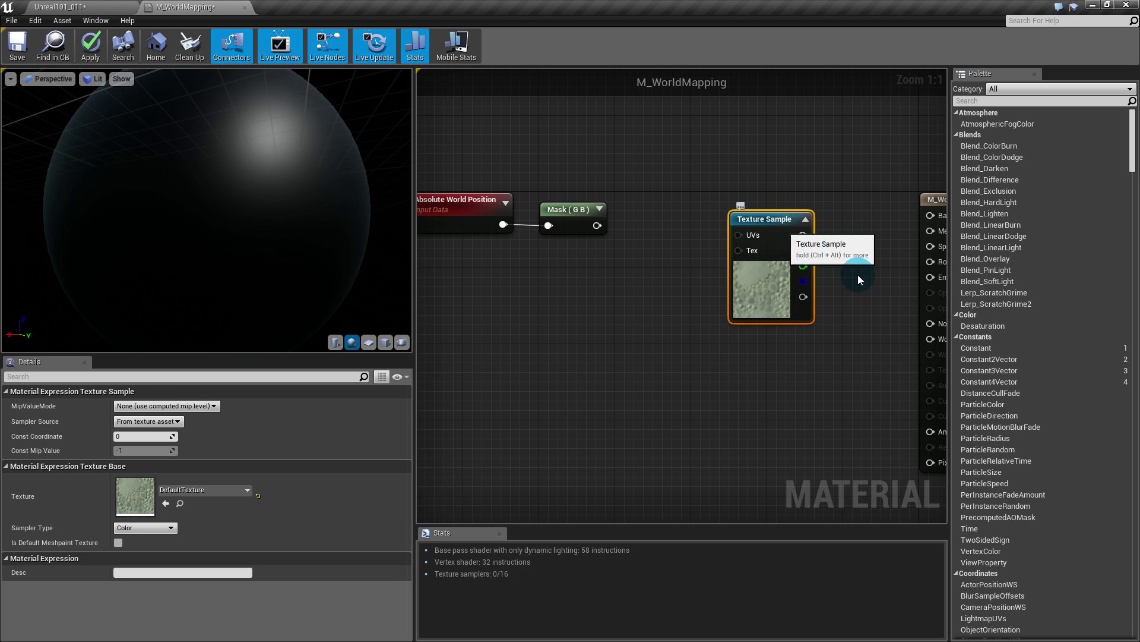
- Connect the Texture Sample's color output to Base Color and position the node beside the material's main node
right_click_drag(859, 279, 772, 248)
left_click_drag(717, 203, 847, 189)
left_click_drag(683, 188, 741, 170)
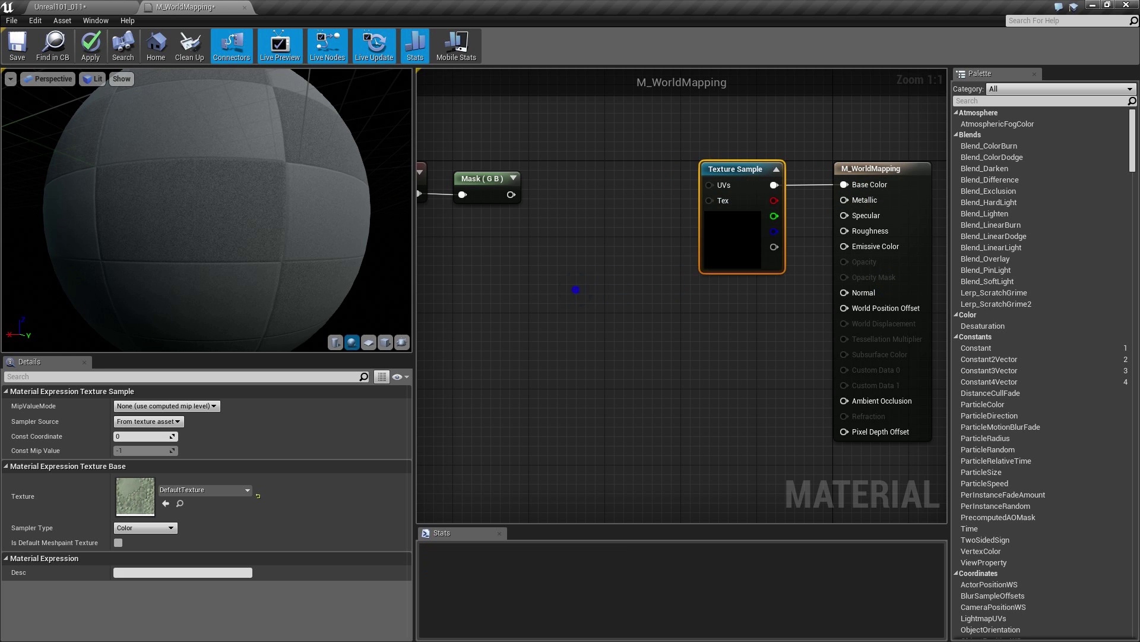
right_click_drag(575, 289, 653, 282)
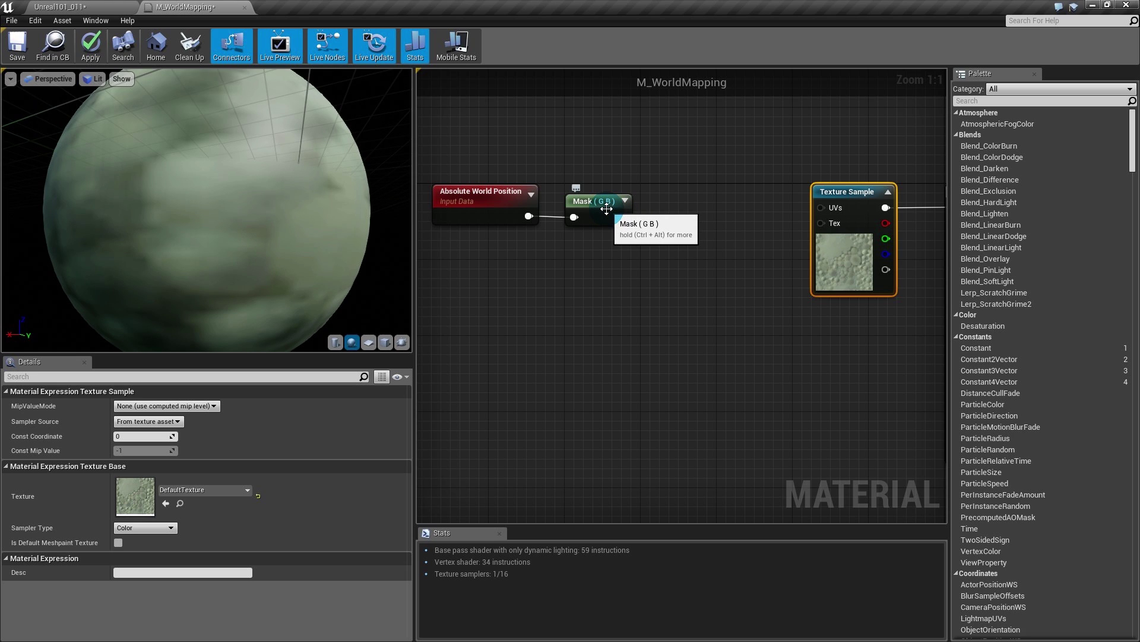
- Switch to the level and examine the shapes from above and from the side to compare projection axes
left_click(111, 6)
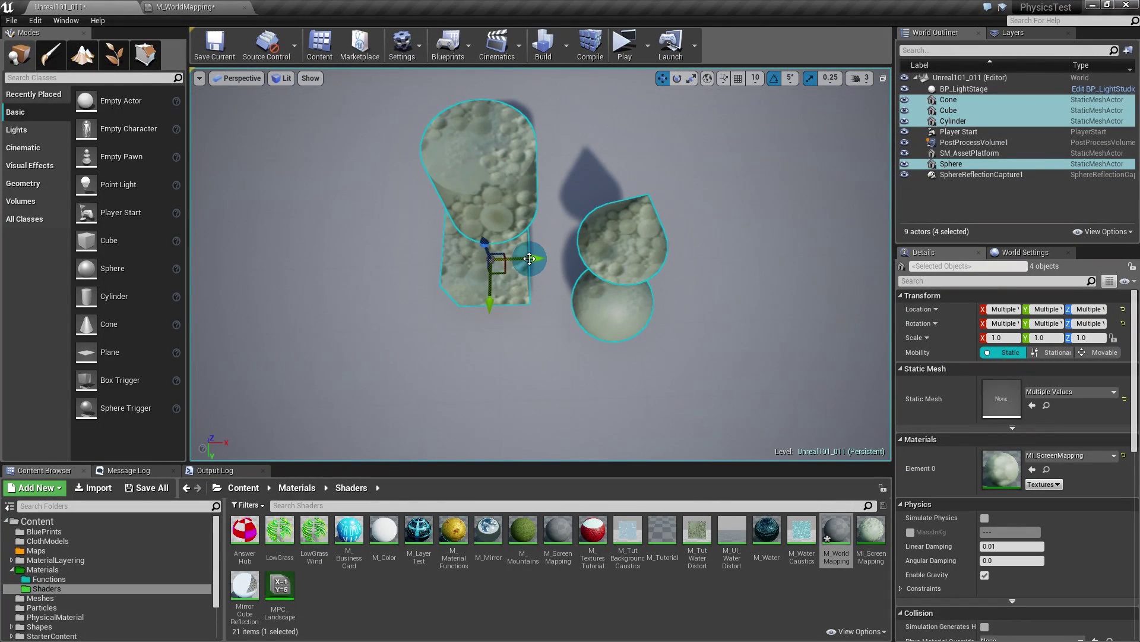
left_click_drag(513, 280, 707, 279, "alt")
right_click_drag(511, 196, 523, 250)
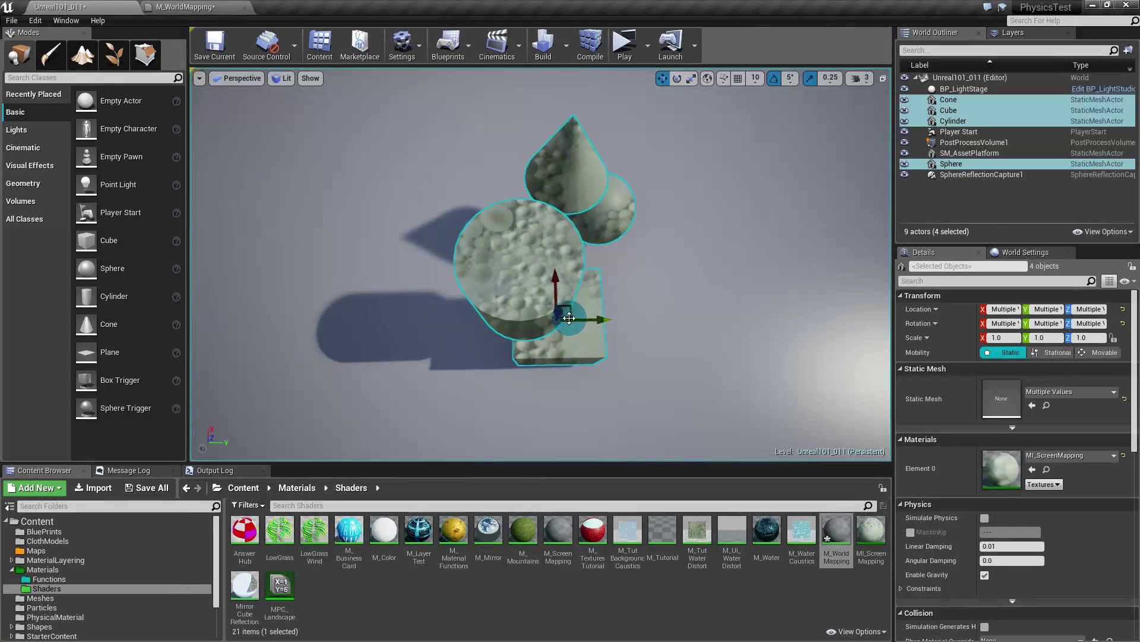
left_click_drag(596, 300, 309, 190, "alt")
left_click_drag(238, 217, 229, 218, "alt")
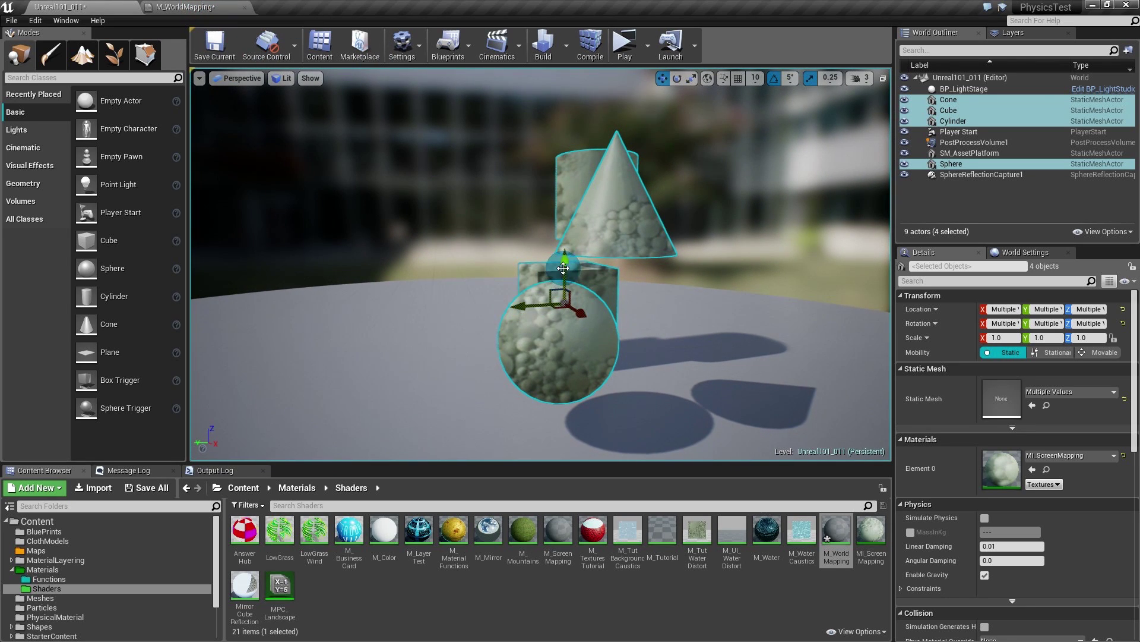
- In M_WorldMapping, split the G B mask into two Absolute World Position masks, one limited to G and a duplicate limited to B
left_click(153, 10)
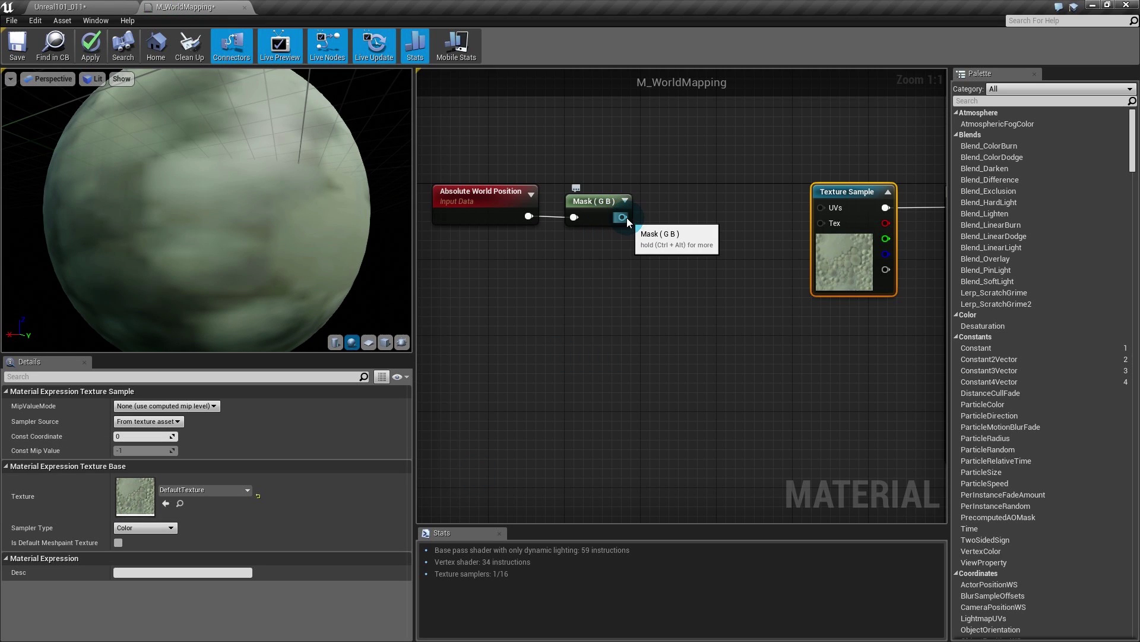
right_click_drag(616, 228, 547, 231)
left_click(437, 505)
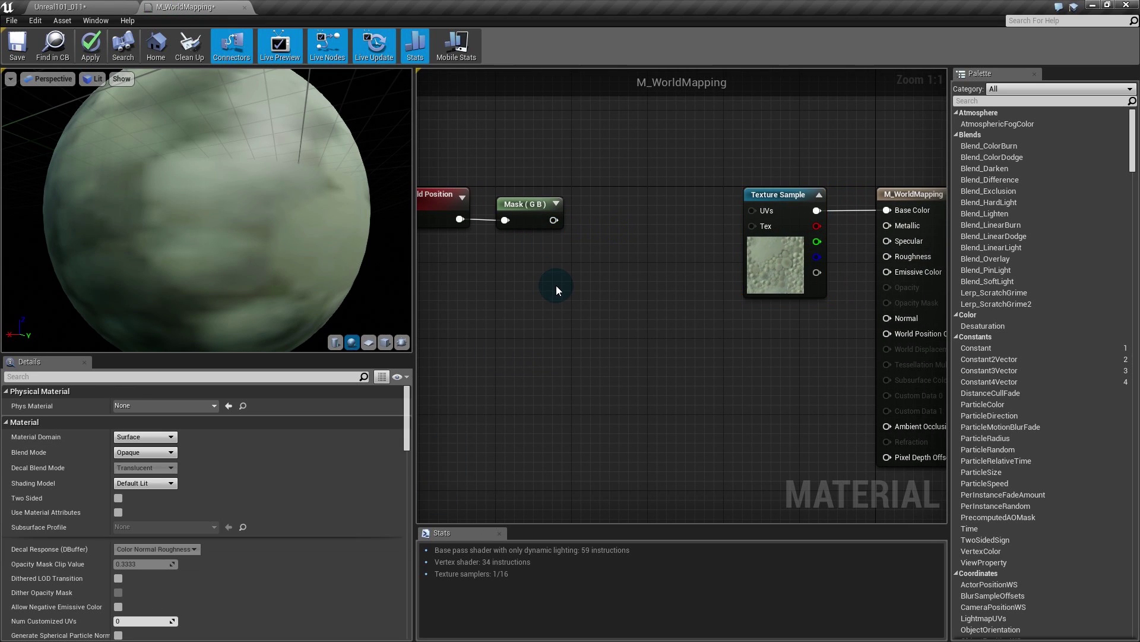
left_click(537, 221)
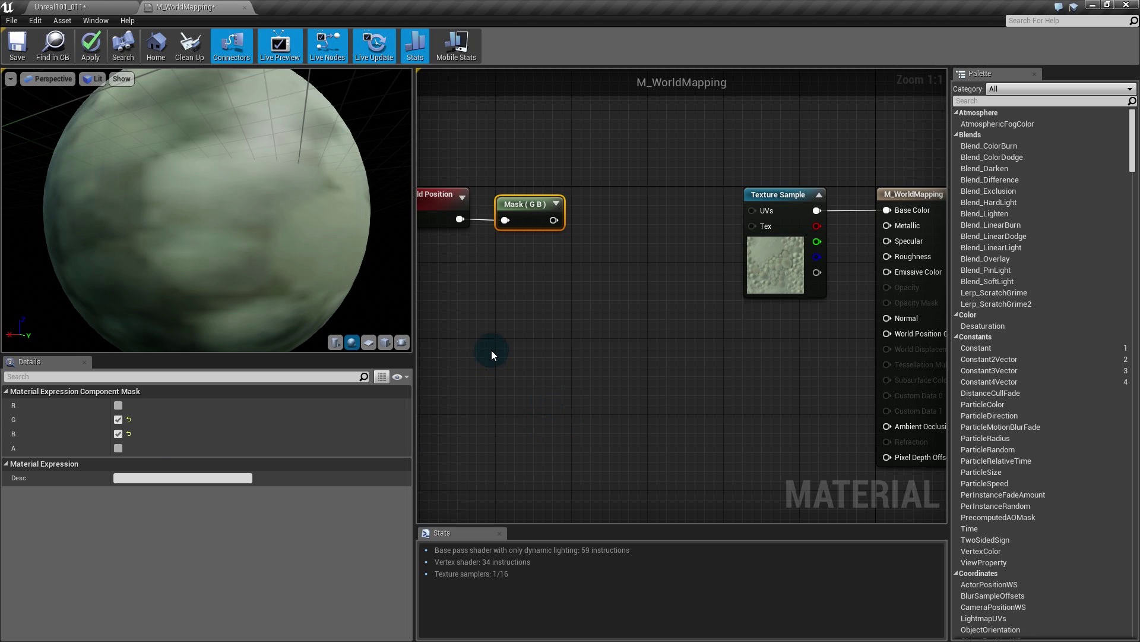
left_click_drag(521, 220, 521, 200)
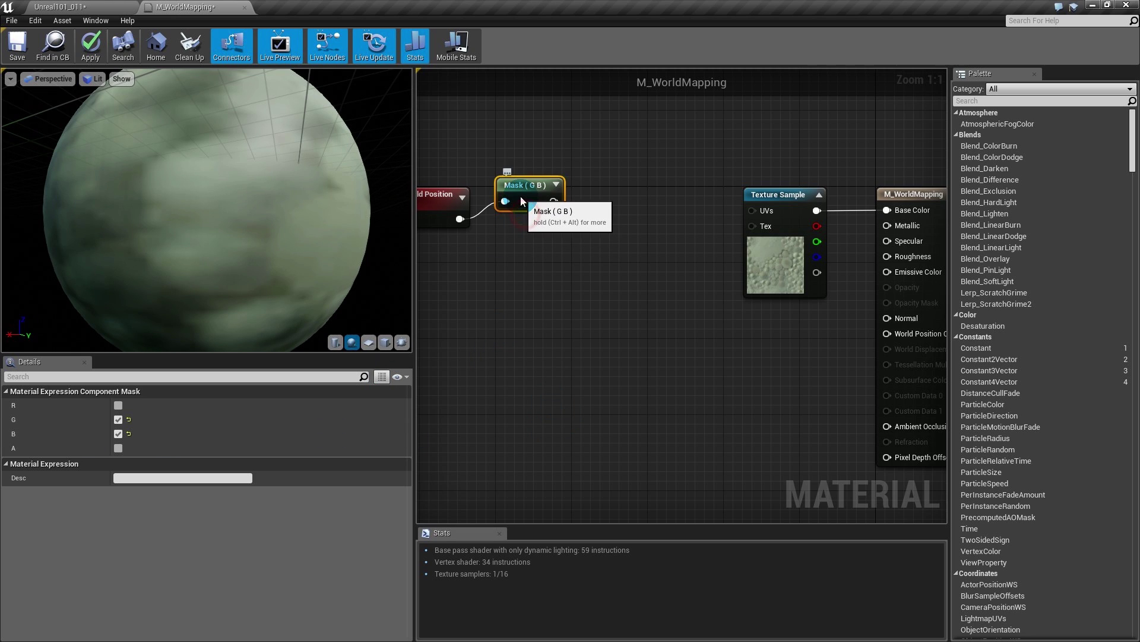
left_click(118, 434)
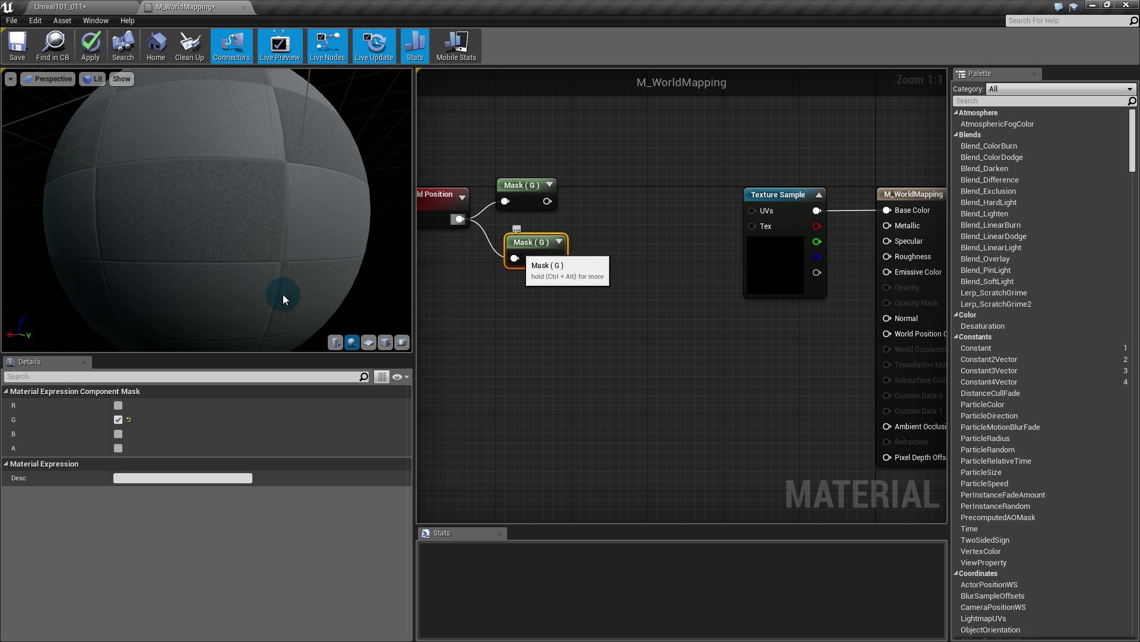
left_click(118, 419)
left_click(119, 433)
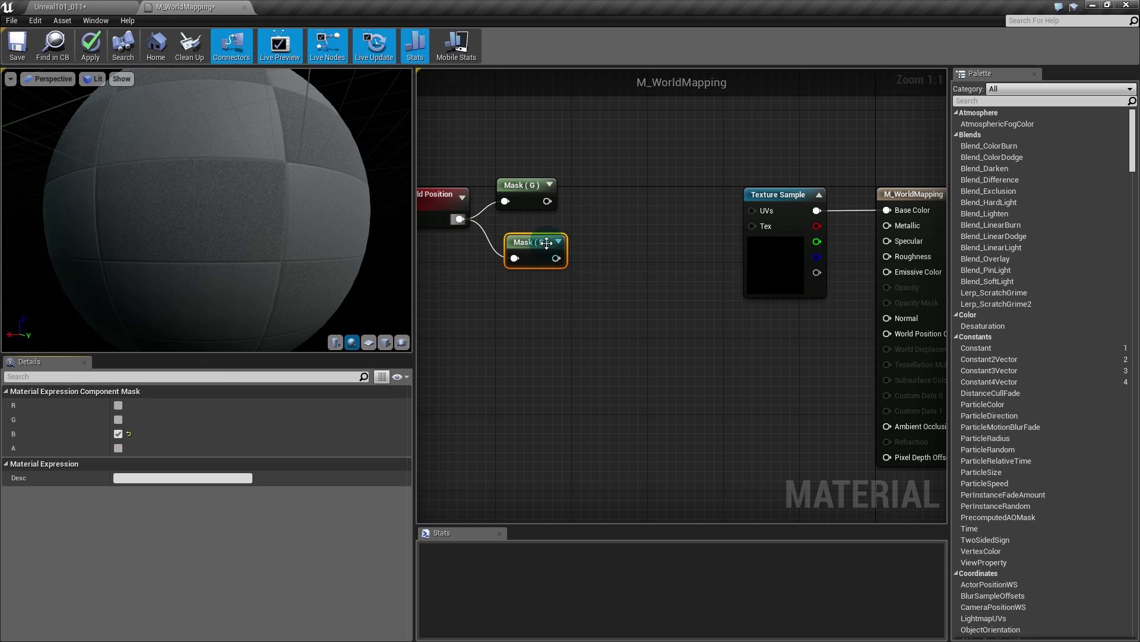
- Combine the masks with an Append node, using G as A and B as B, and connect it to the Texture Sample's UVs
left_click_drag(547, 242, 611, 208)
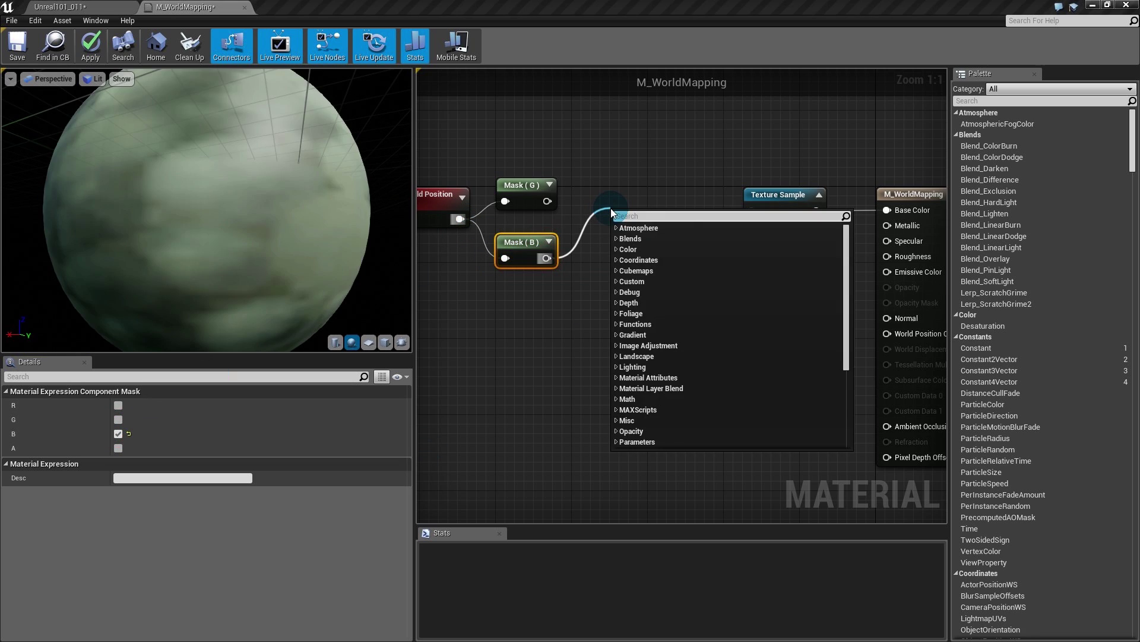
type("append")
key("Return")
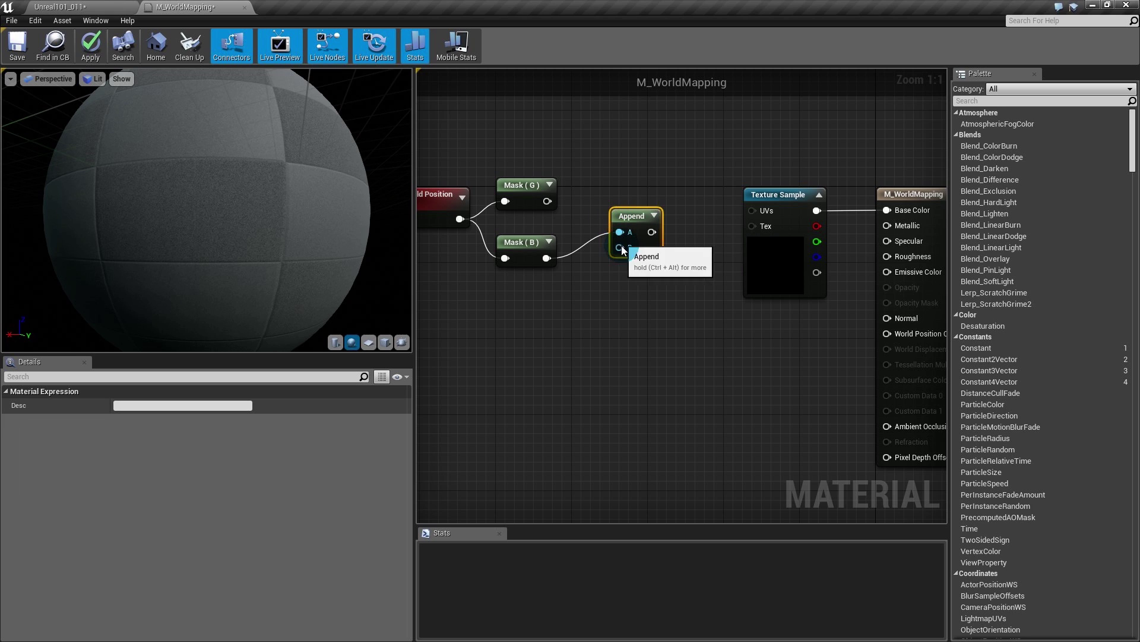
left_click_drag(548, 200, 620, 247)
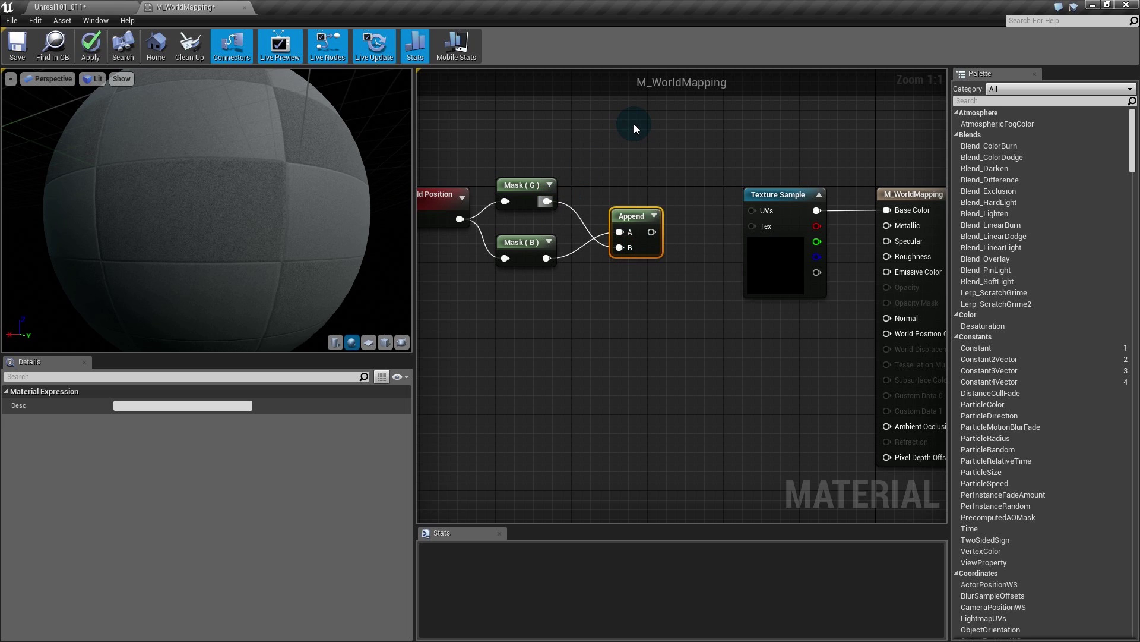
left_click_drag(547, 201, 548, 260)
left_click_drag(634, 226, 755, 211)
left_click(634, 222)
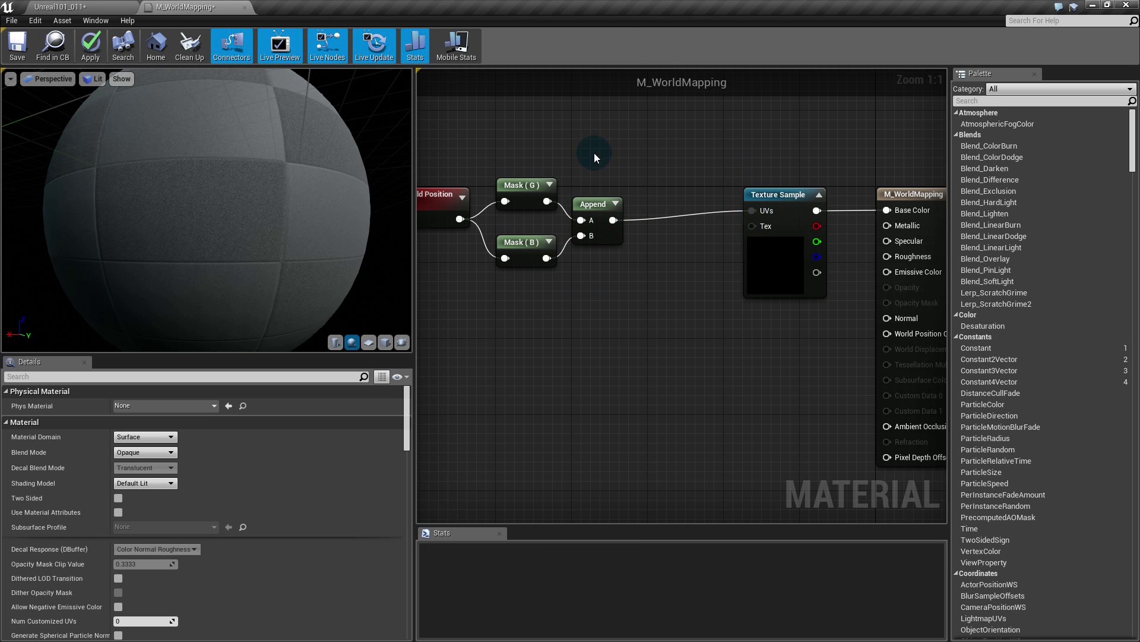
- Move the Absolute World Position, both masks and the Append node together closer to the Texture Sample
left_click_drag(594, 152, 452, 265)
left_click_drag(451, 217, 496, 209)
left_click(682, 233)
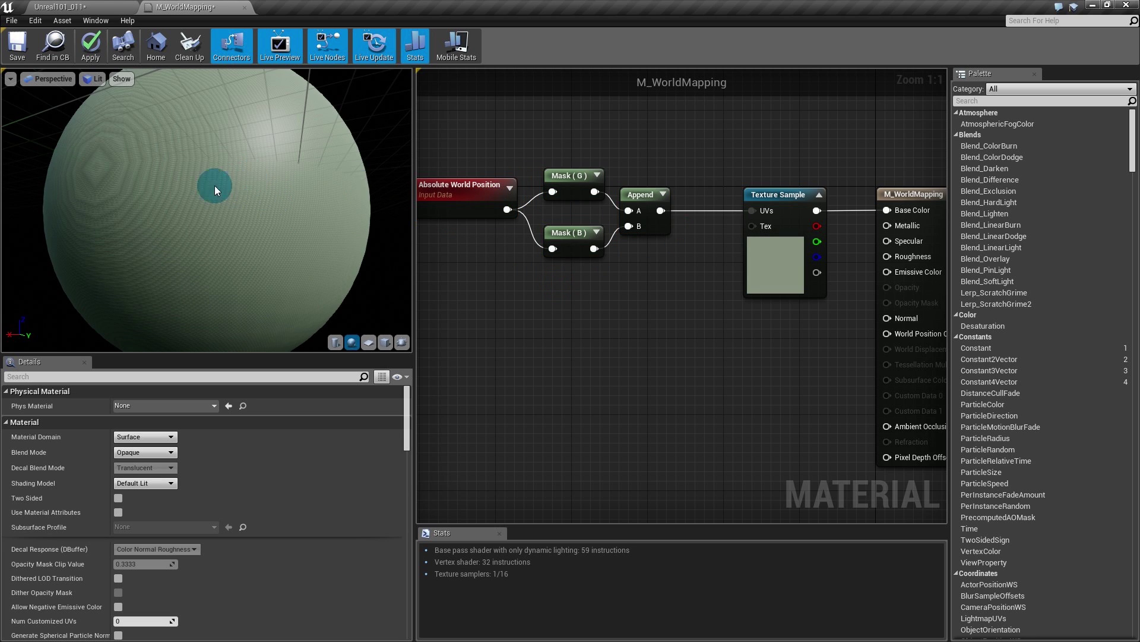
- Inspect the projection on the preview sphere, and shift the world position, mask and Append nodes away from the Texture Sample to make room
left_click_drag(144, 185, 172, 186)
right_click_drag(143, 180, 145, 326)
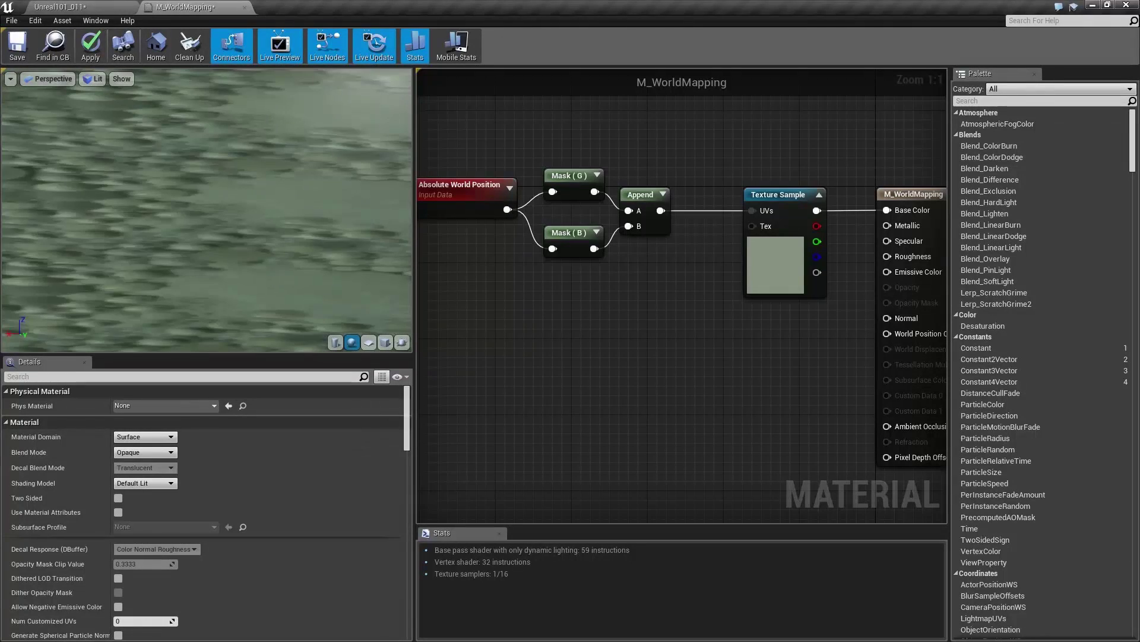
right_click_drag(142, 180, 142, 177)
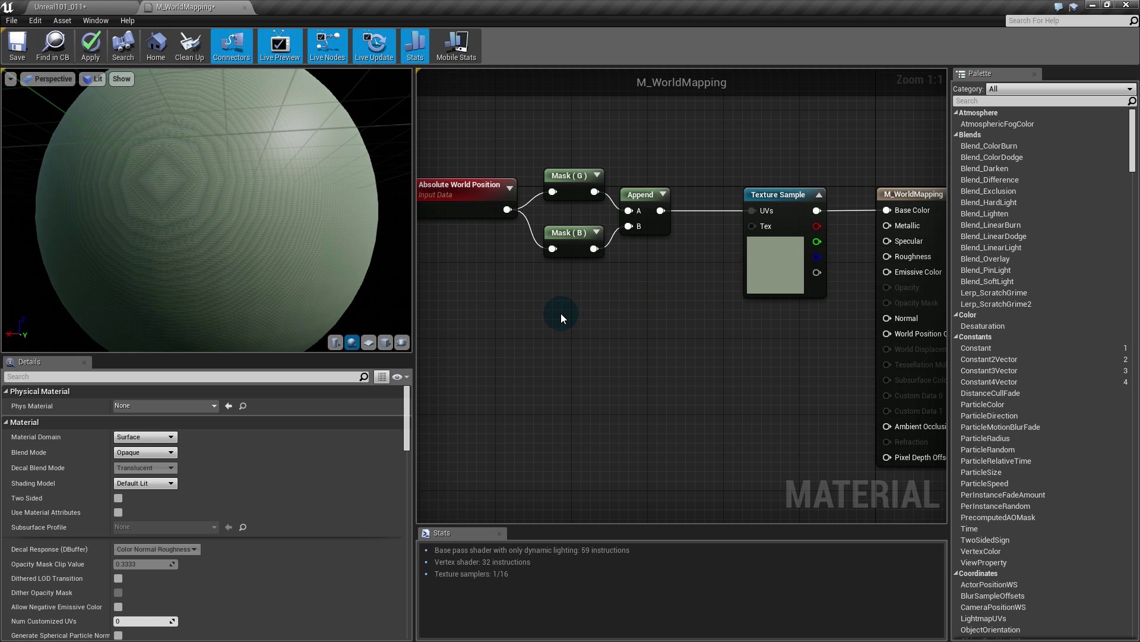
right_click_drag(561, 313, 594, 315)
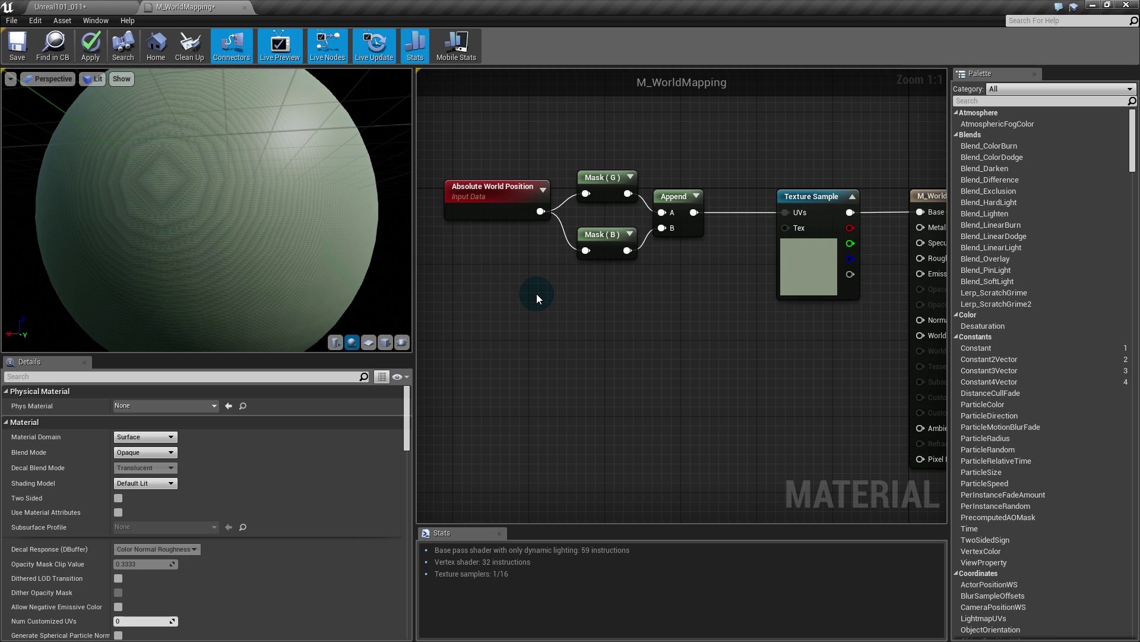
right_click_drag(560, 348, 635, 332)
left_click_drag(756, 143, 618, 246)
left_click(570, 178, "ctrl")
left_click_drag(571, 178, 447, 168)
left_click(581, 290)
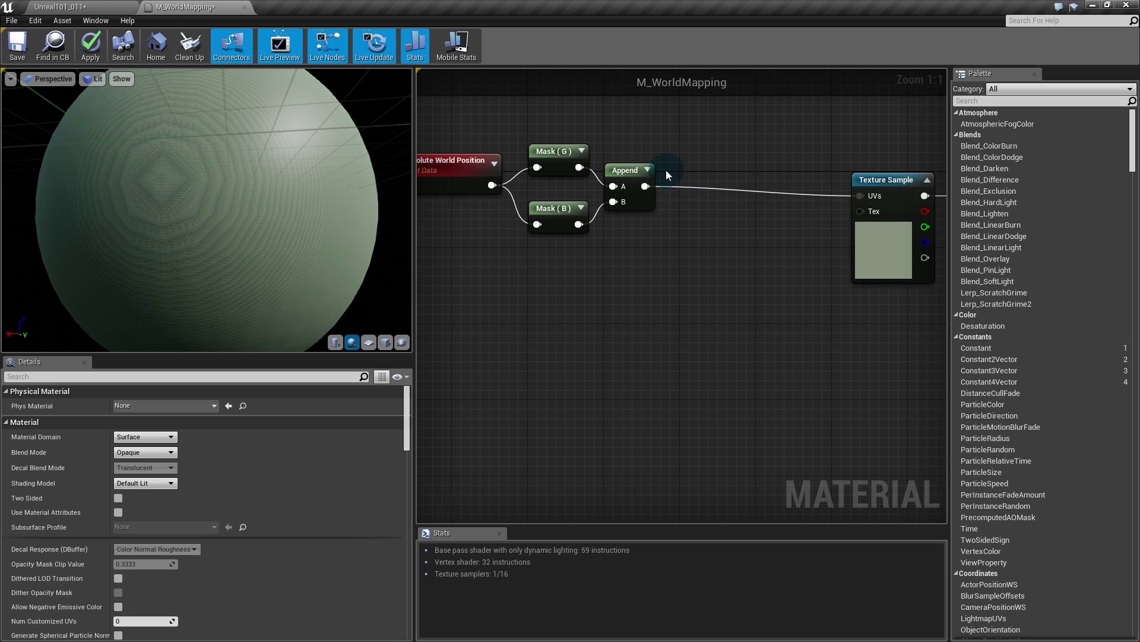
- Add a Divide node between Append and the Texture Sample, with the Append output feeding its A input
left_click_drag(645, 186, 728, 188)
type("divide")
key("Return")
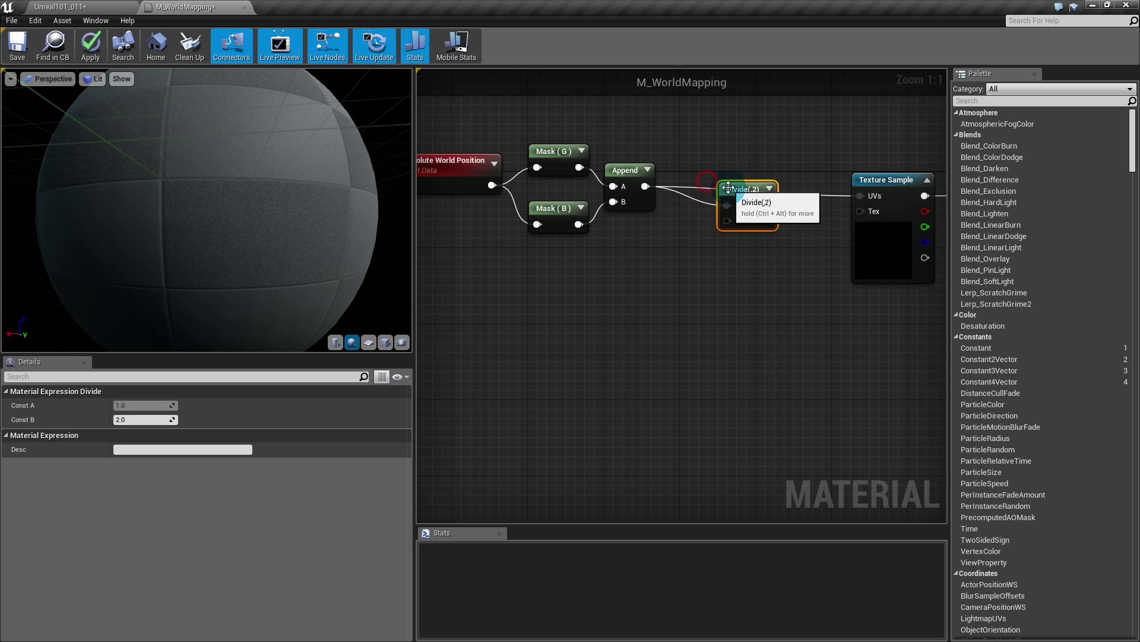
- Add a scalar parameter named TextureSize below the mask nodes
key("s")
left_click(568, 295)
left_click_drag(587, 304, 597, 285)
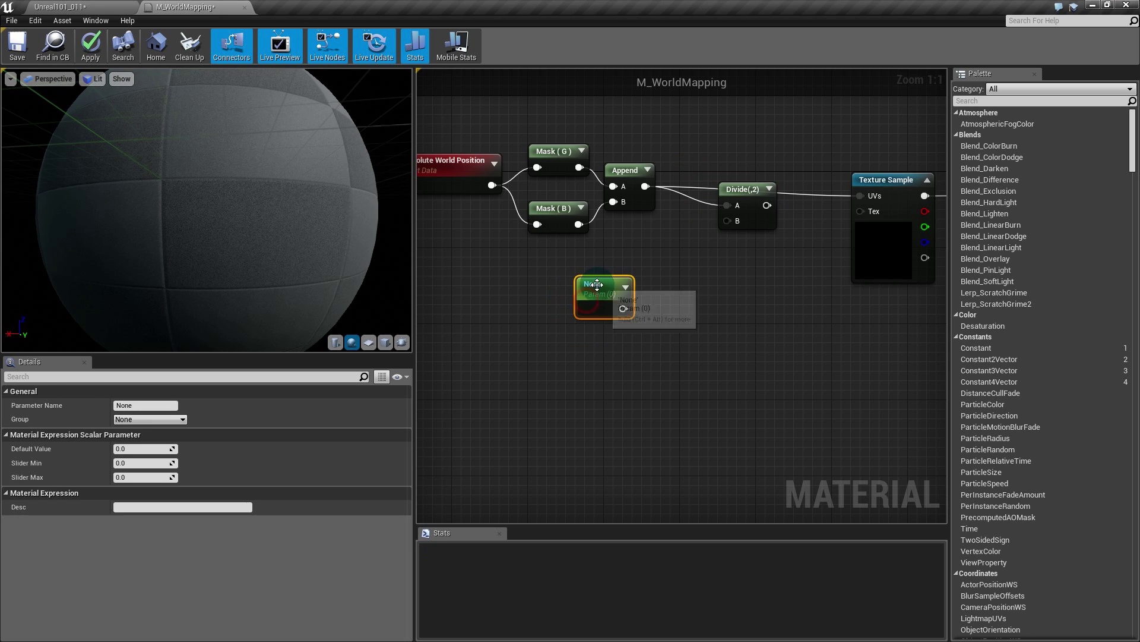
type("T")
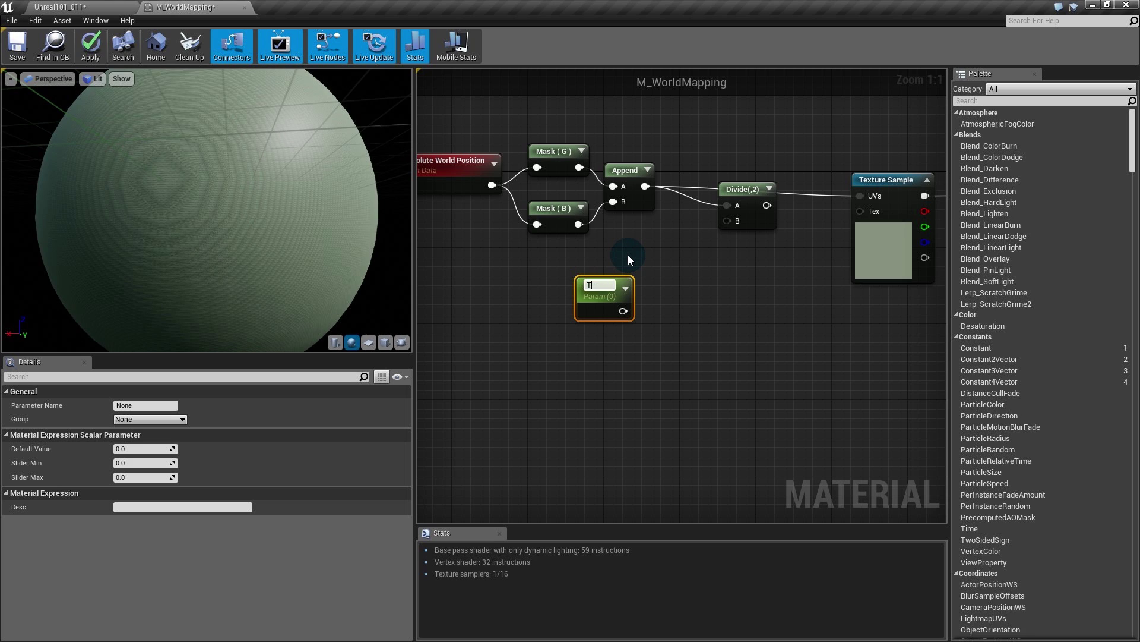
type("extureSize")
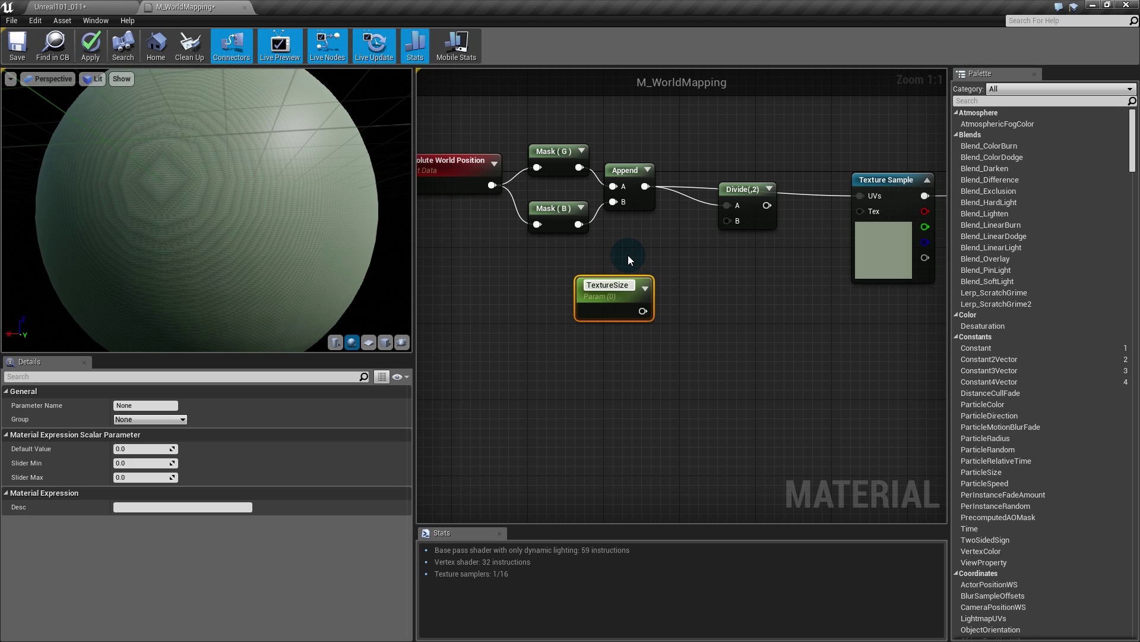
key("Return")
- Duplicate the TextureSize parameter and rename the original TextureWidth
left_click_drag(604, 299, 567, 330)
key("ctrl+w")
left_click(618, 279)
double_click(575, 267)
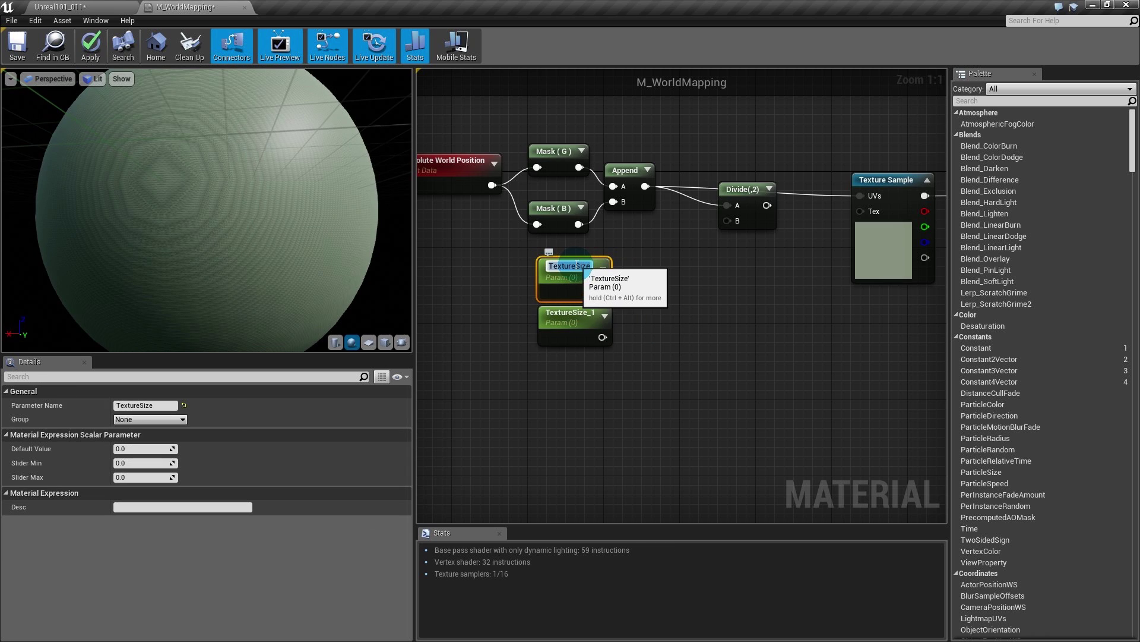
left_click_drag(575, 267, 626, 264)
type("Width")
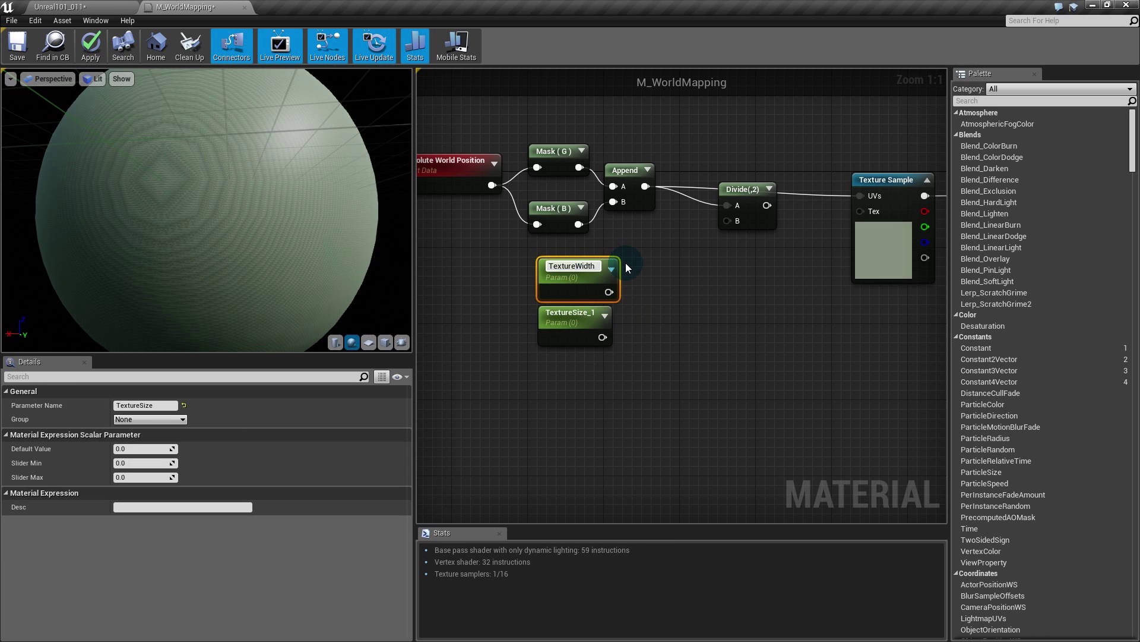
key("Return")
- Rename the duplicated scalar parameter TextureHeight
left_click(574, 314)
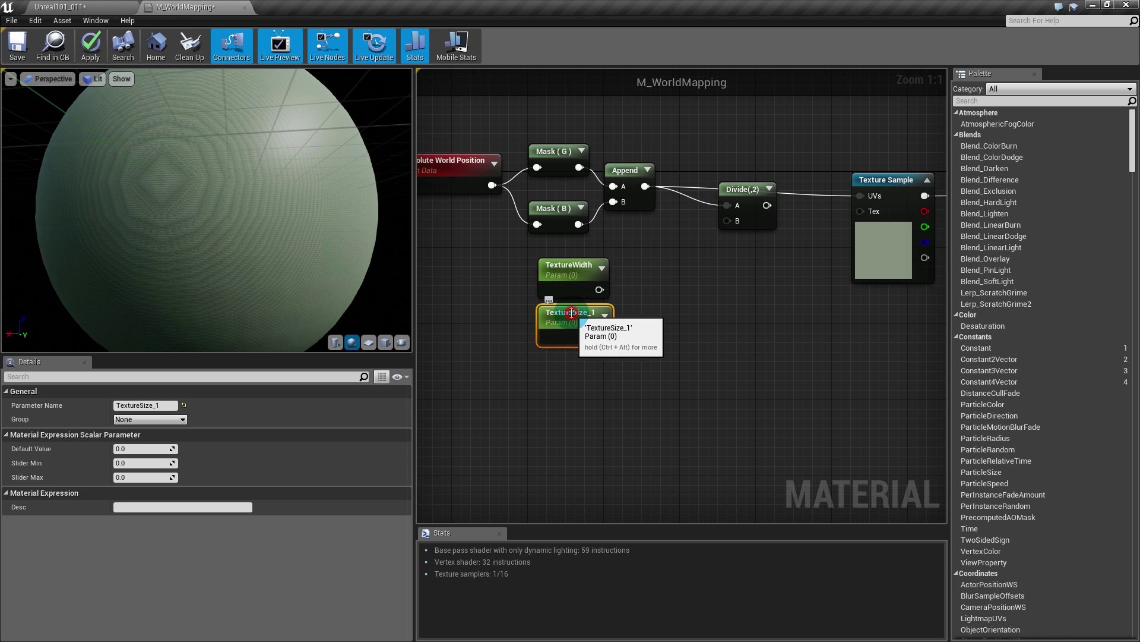
double_click(578, 314)
type("TextureHeig")
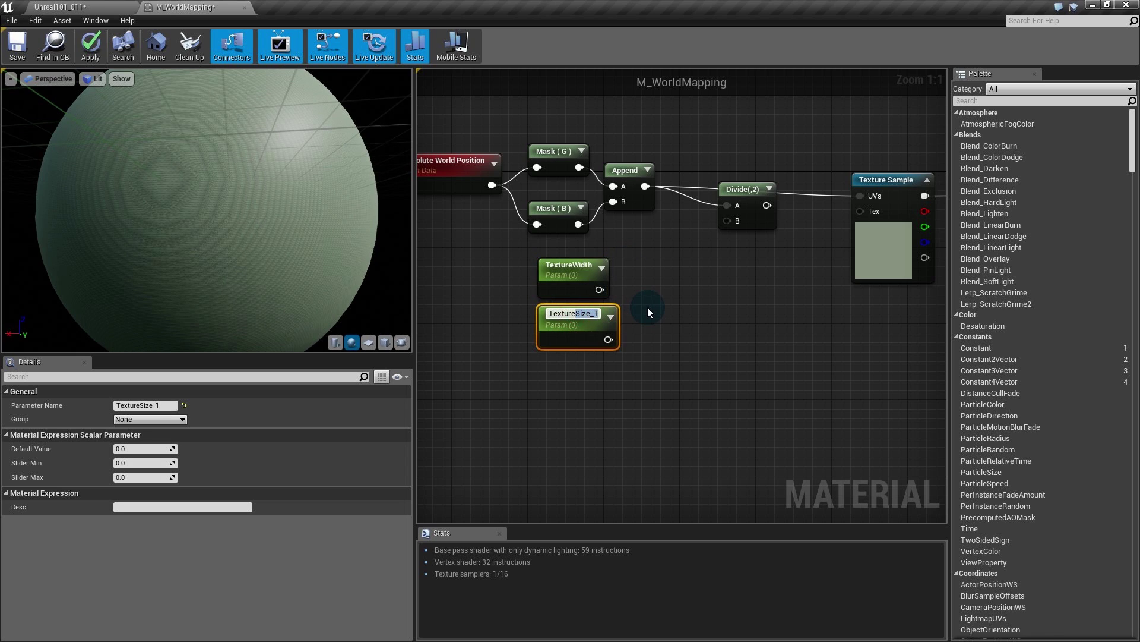
type("ht")
key("Return")
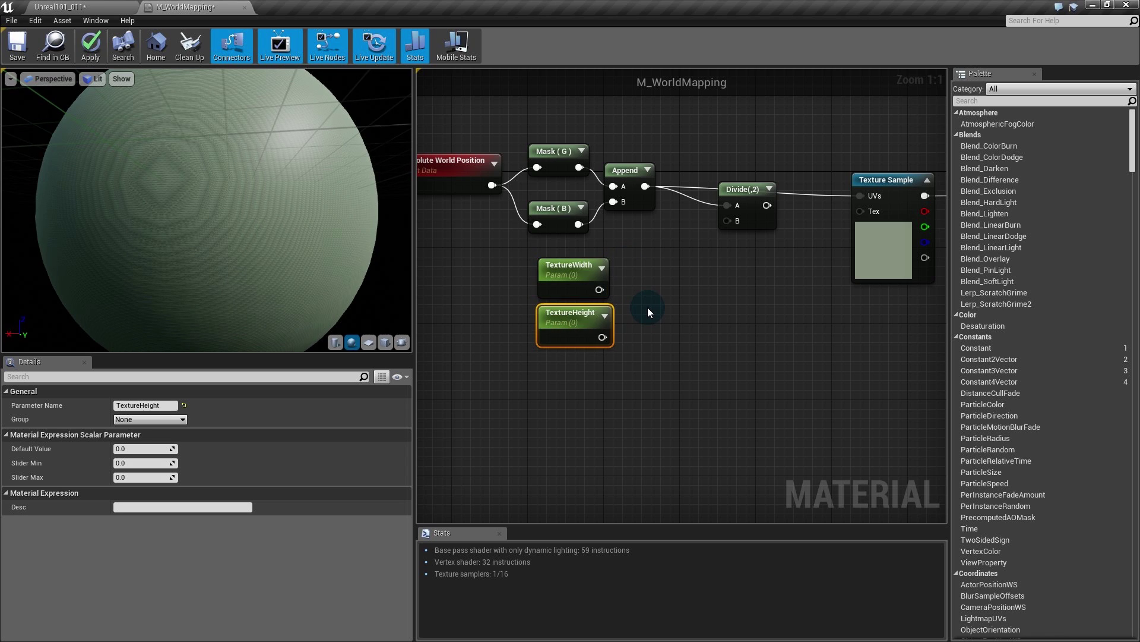
- Set the default values of both TextureWidth and TextureHeight to 100
left_click(565, 272)
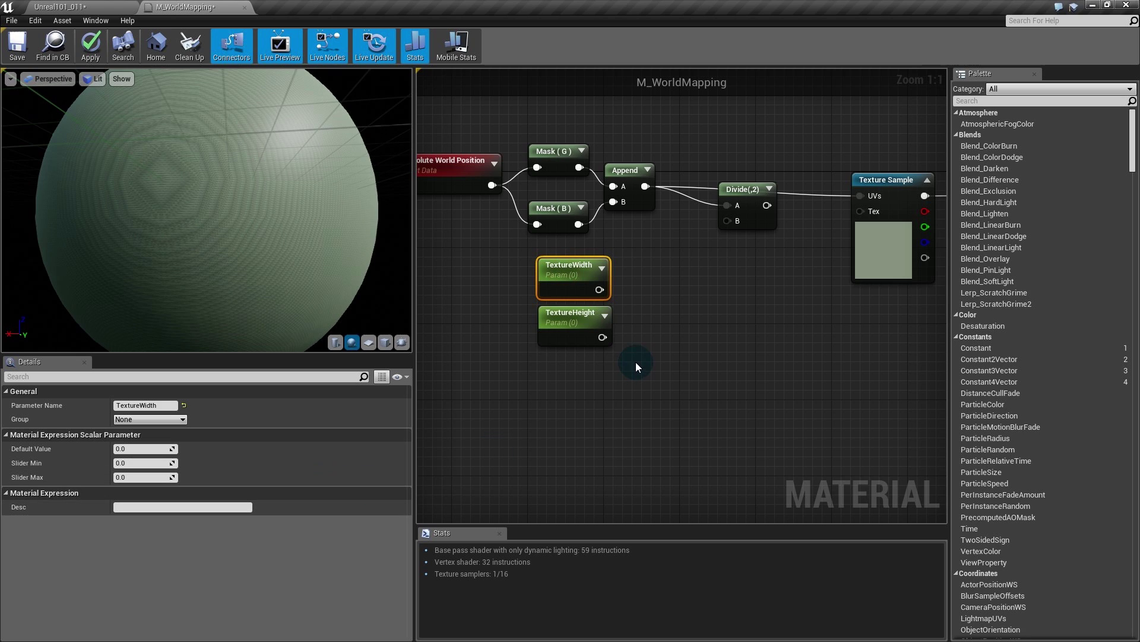
left_click(150, 449)
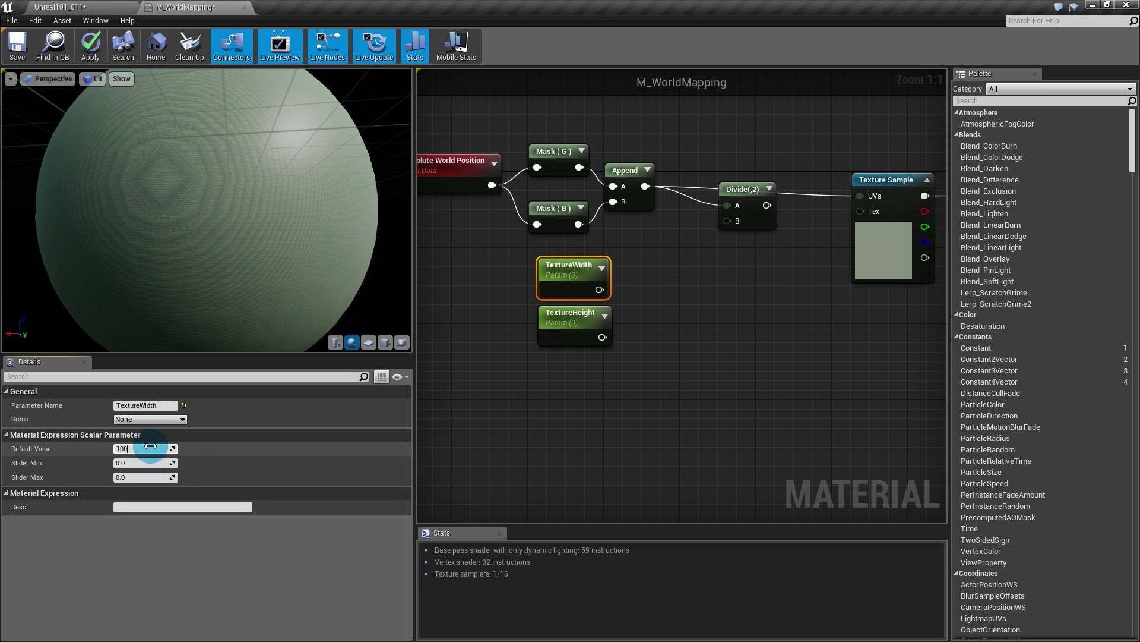
key("Return")
left_click(568, 315)
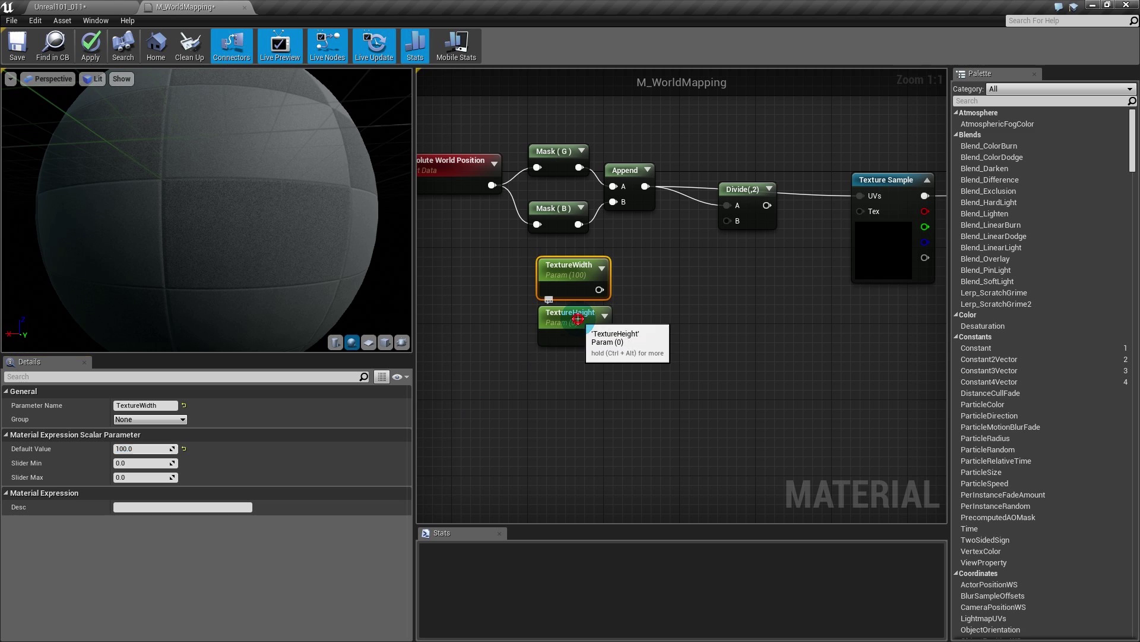
left_click(140, 450)
type("100")
key("Return")
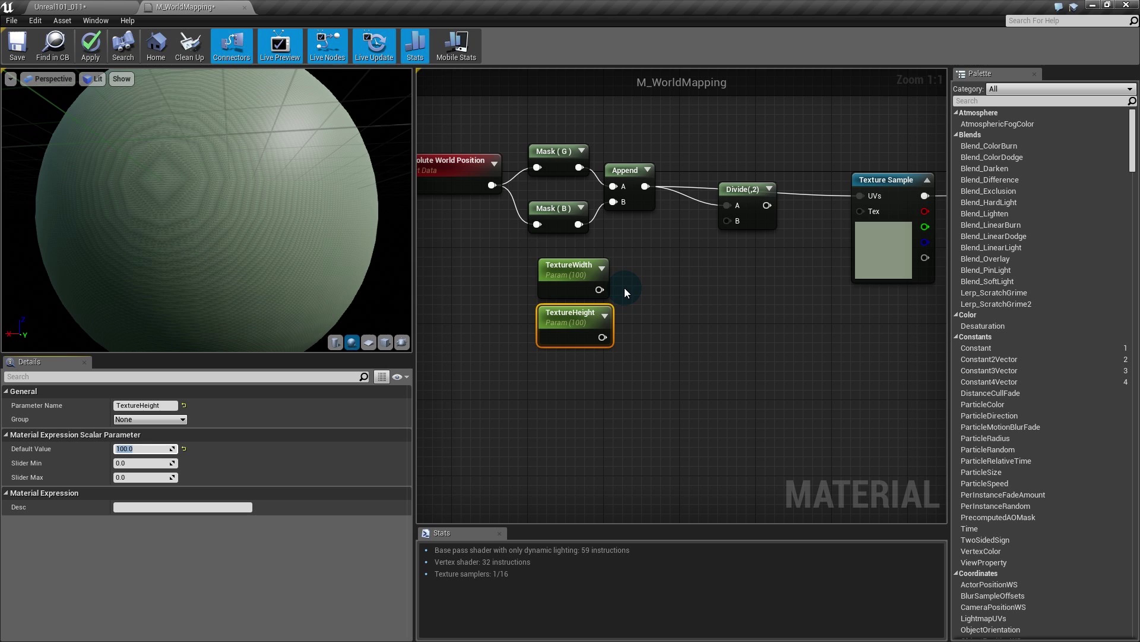
- Combine TextureWidth and TextureHeight with a second Append node and connect its output to the Divide node's B input
left_click_drag(599, 289, 647, 274)
type("append")
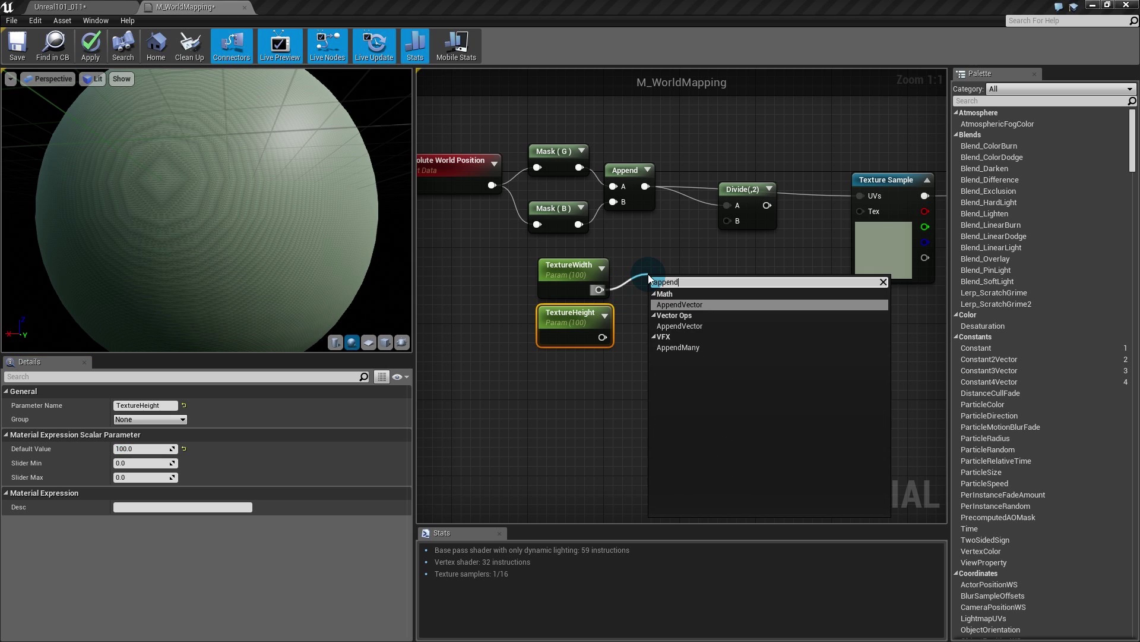
key("Return")
left_click_drag(602, 336, 728, 221)
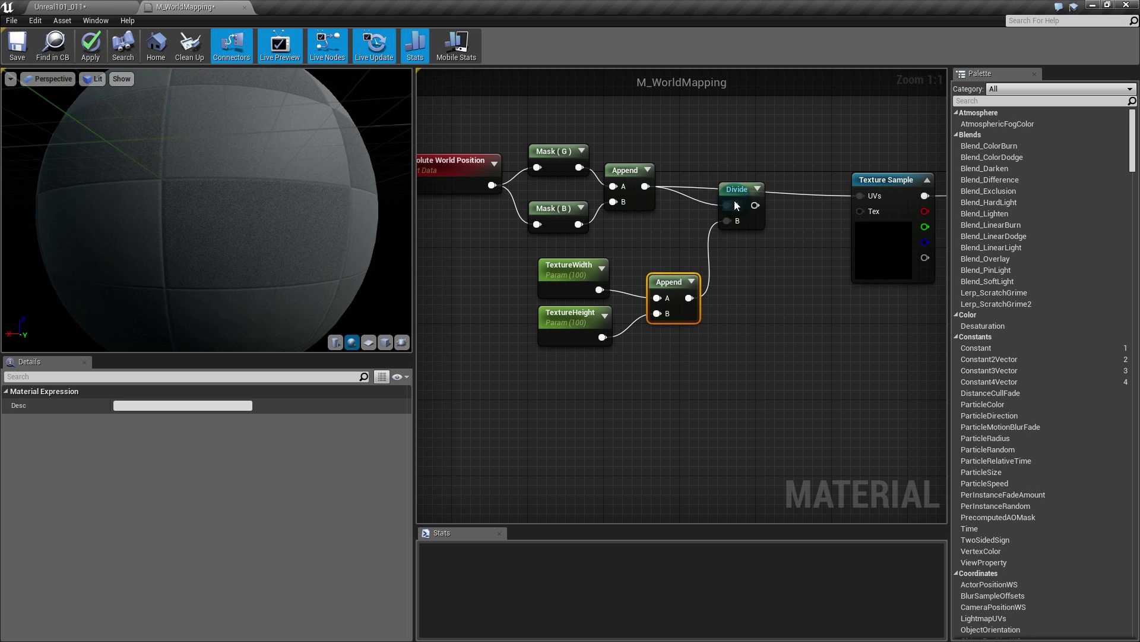
left_click_drag(675, 289, 670, 291)
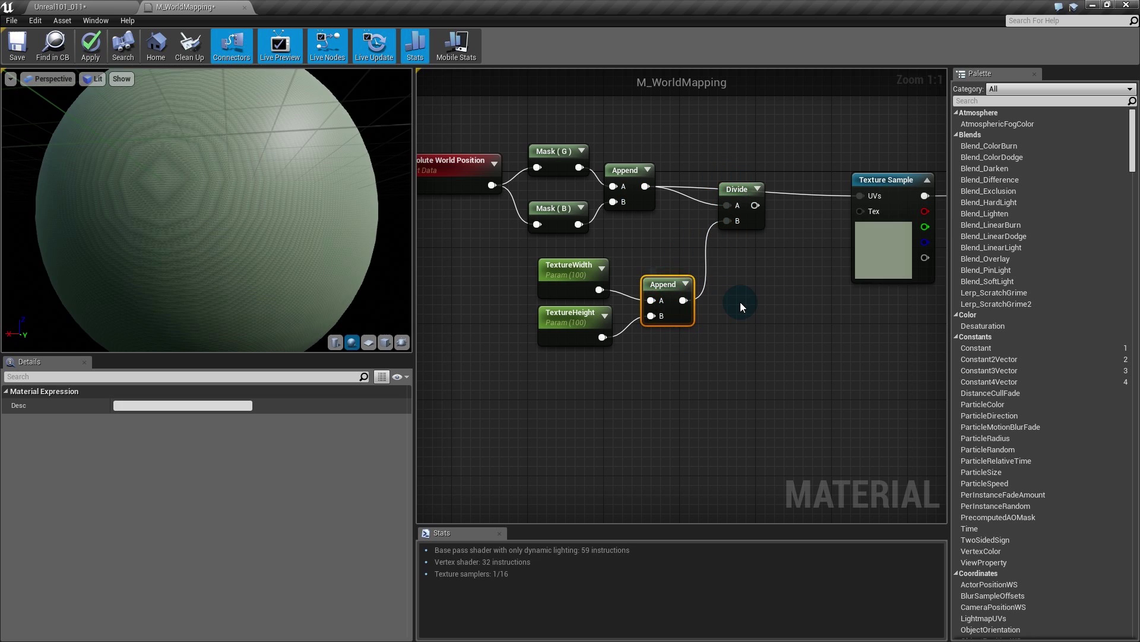
- Connect the Divide output to the Texture Sample's UVs and inspect the scaled projection around the preview sphere
left_click(737, 302)
left_click_drag(755, 204, 860, 197)
left_click(735, 366)
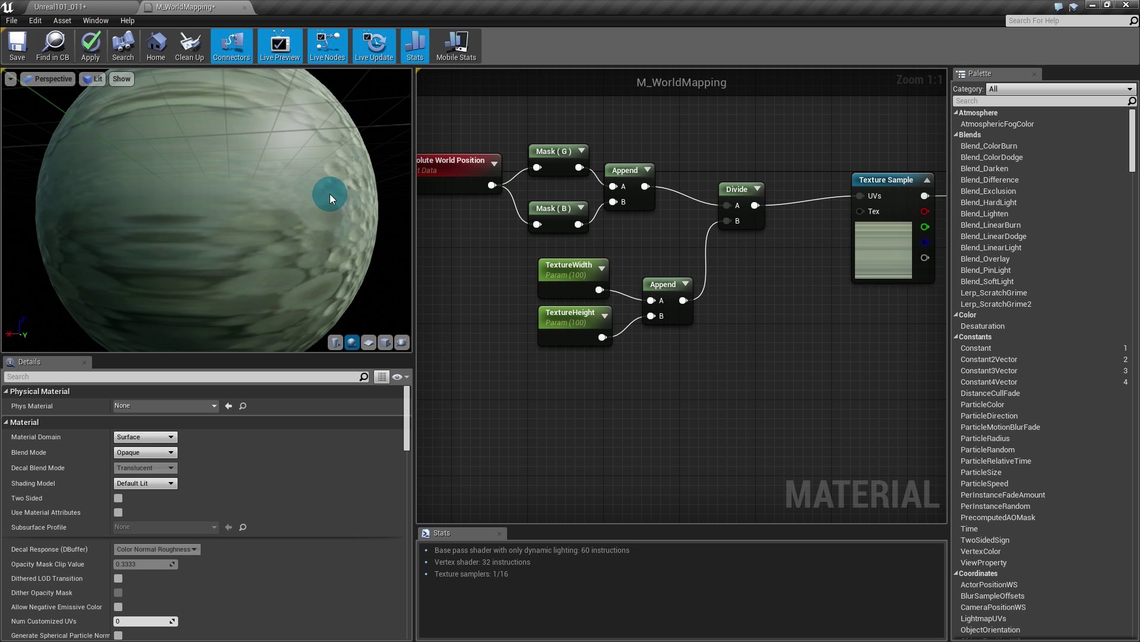
left_click_drag(311, 200, 220, 200)
right_click_drag(311, 200, 311, 143)
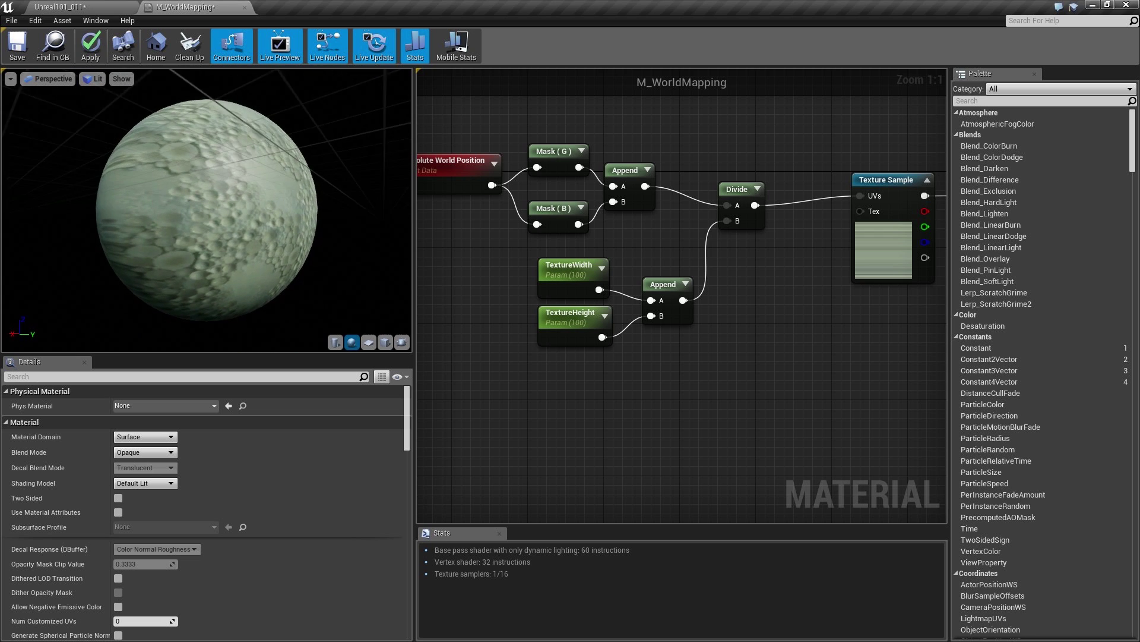
left_click_drag(264, 197, 190, 199)
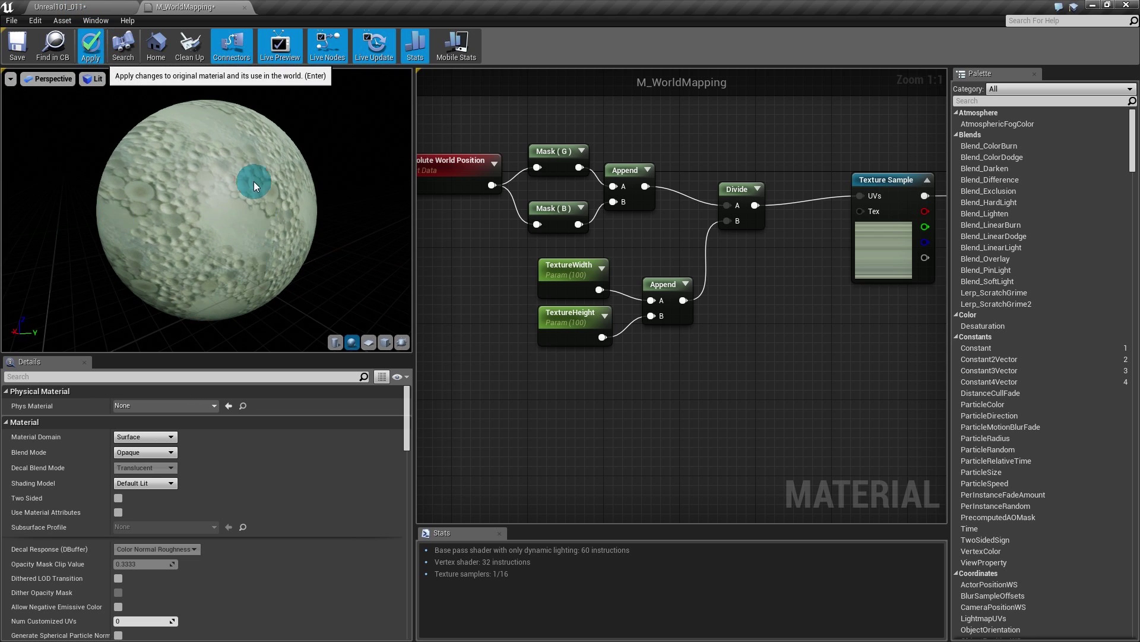
- Create a material instance of M_WorldMapping in the Shaders folder and name it MI_WorldMapping
left_click(59, 7)
right_click(828, 539)
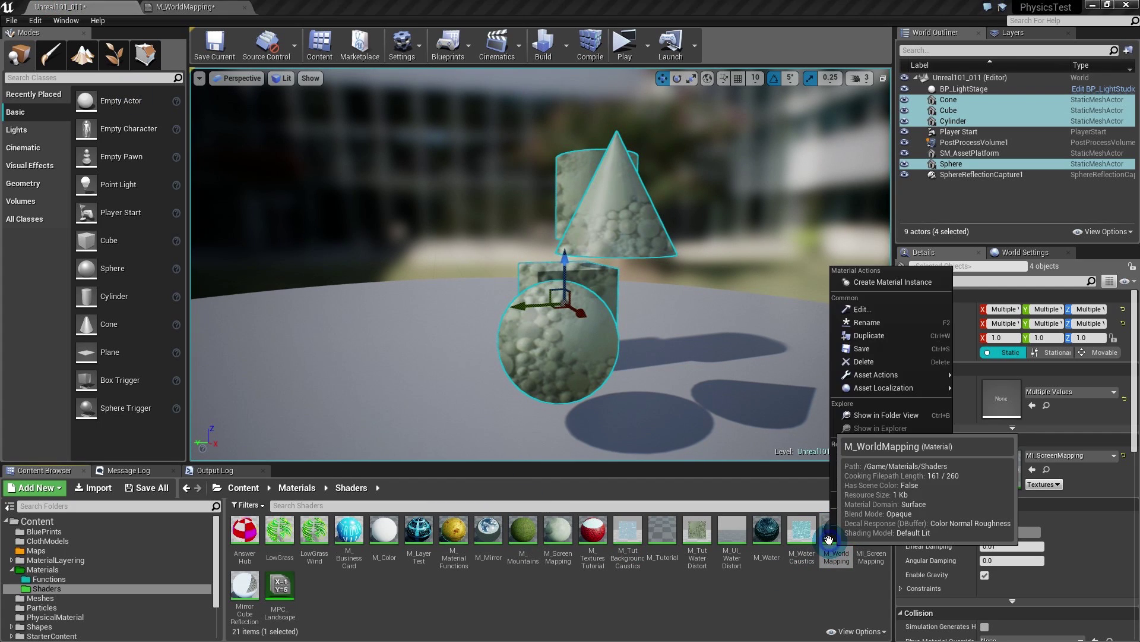
left_click(893, 281)
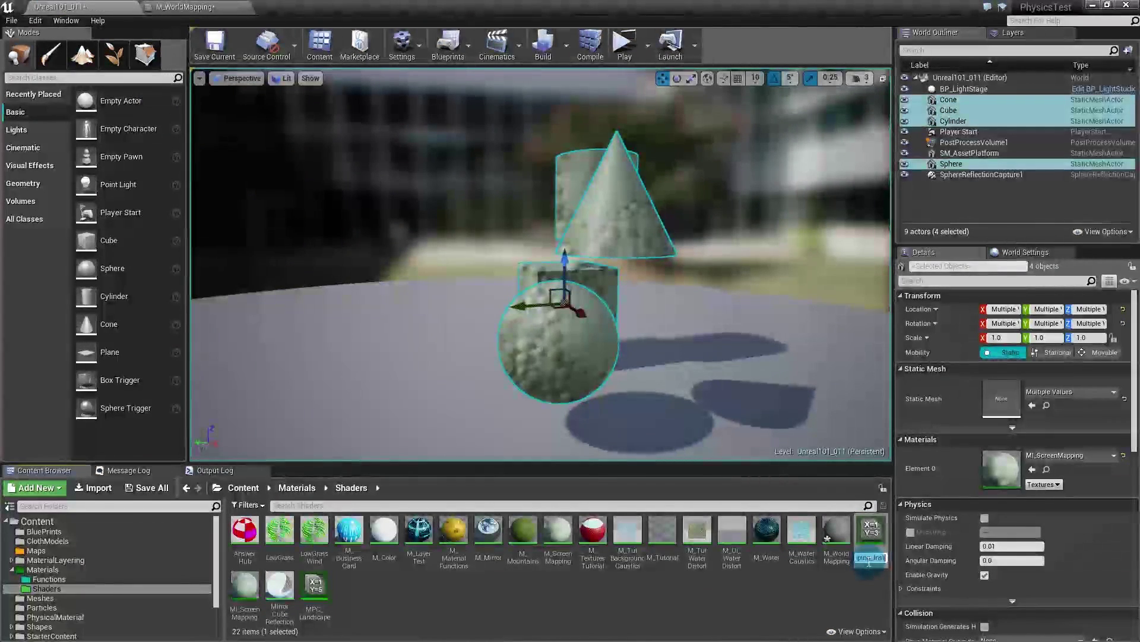
key("End")
key("BackSpace")
key("BackSpace")
key("BackSpace")
key("BackSpace")
key("BackSpace")
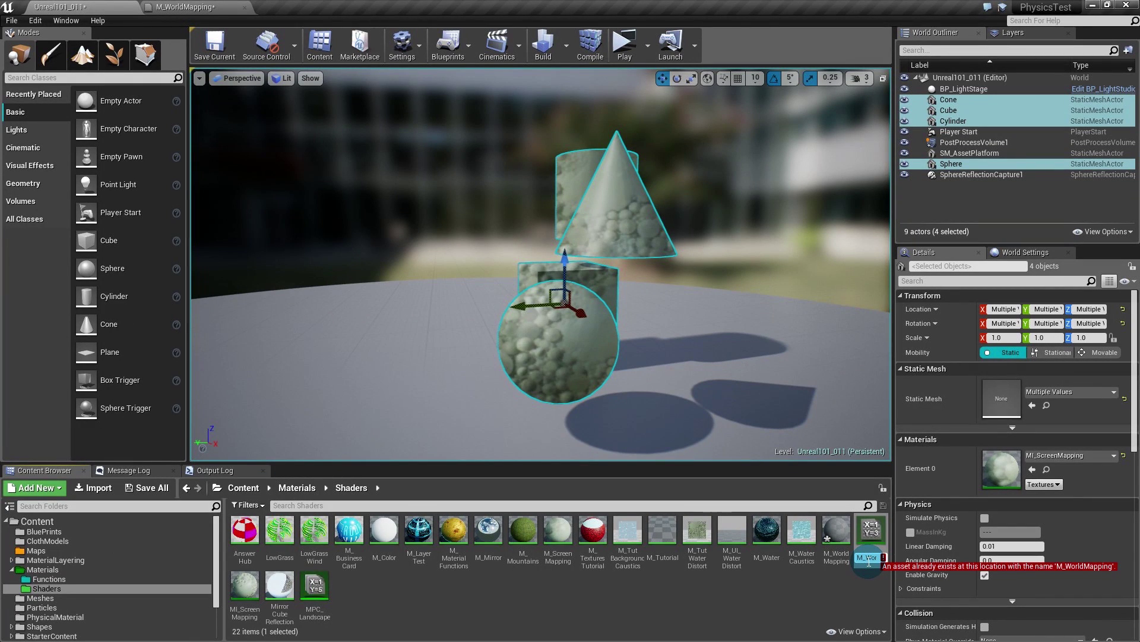
key("Home")
key("Right")
type("I")
key("Return")
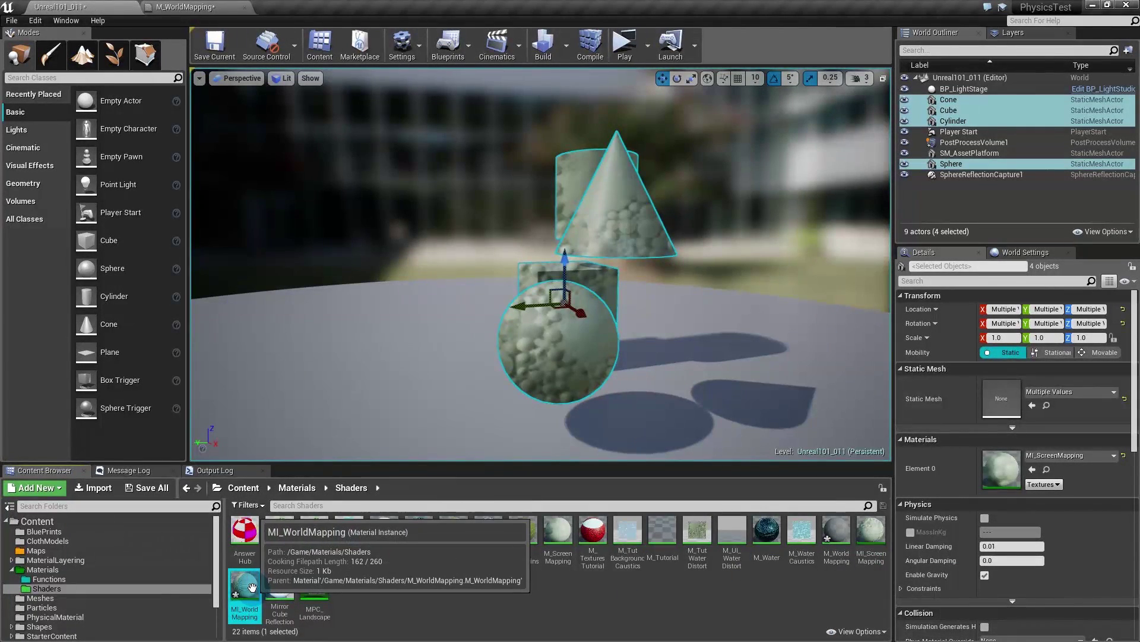
- Assign MI_WorldMapping as the Element 0 material of the selected cone, cube, cylinder and sphere
left_click(1106, 456)
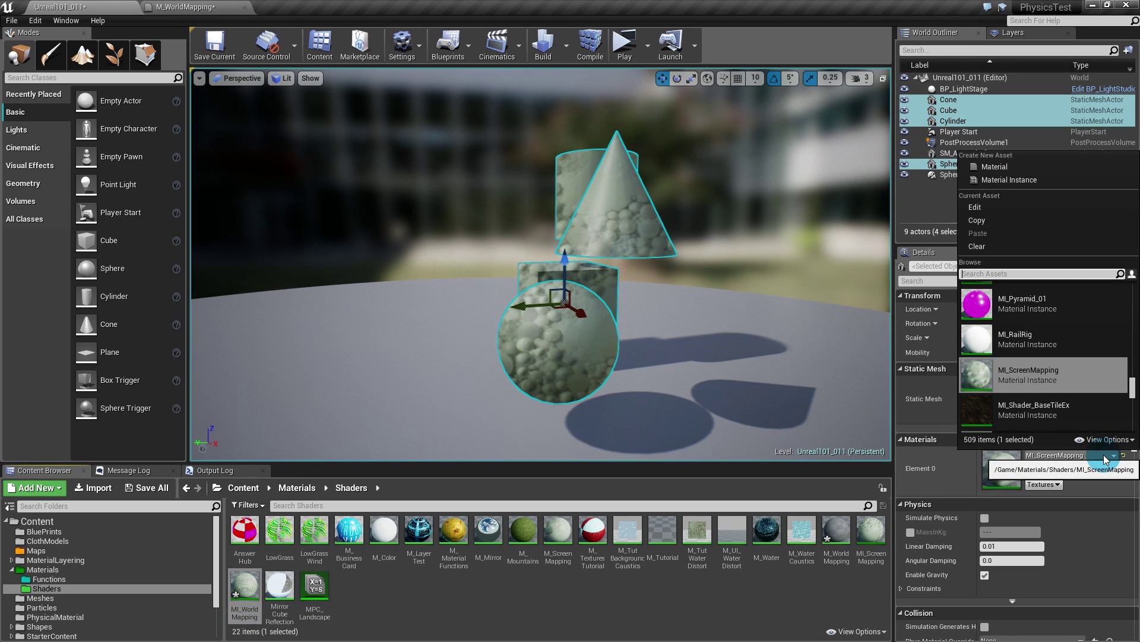
type("mi_wold")
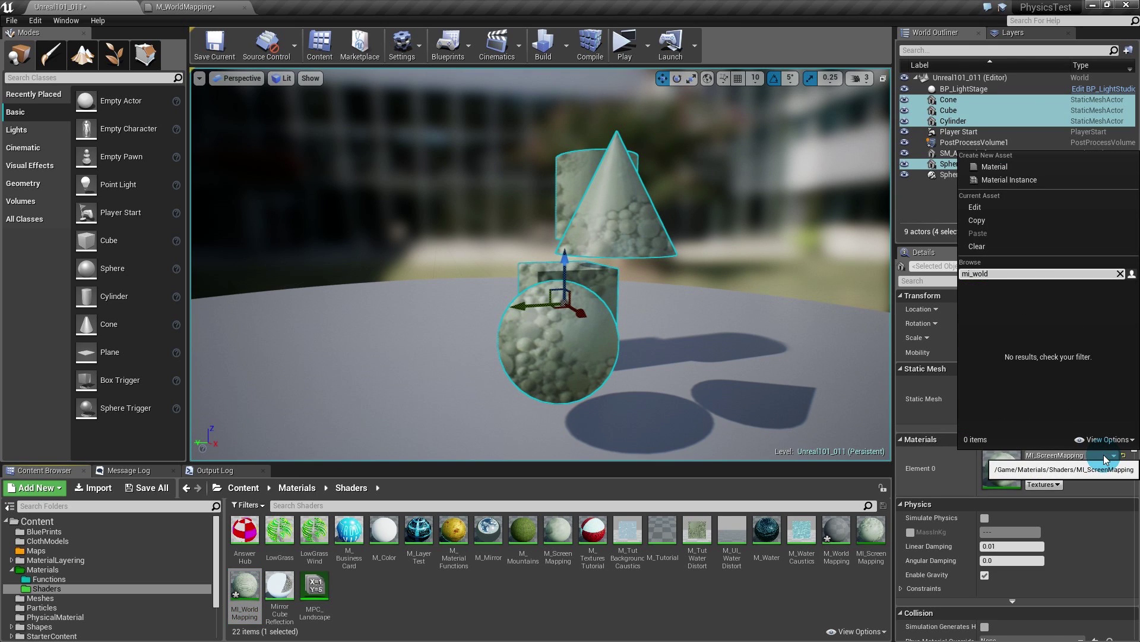
key("BackSpace")
key("BackSpace")
type("r")
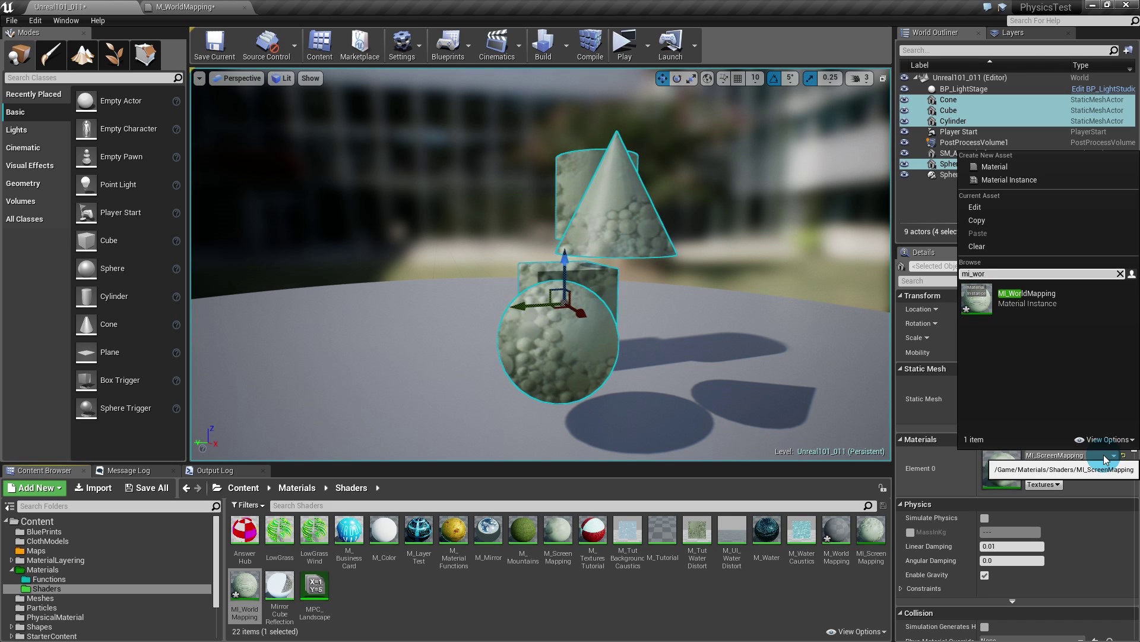
left_click(1009, 295)
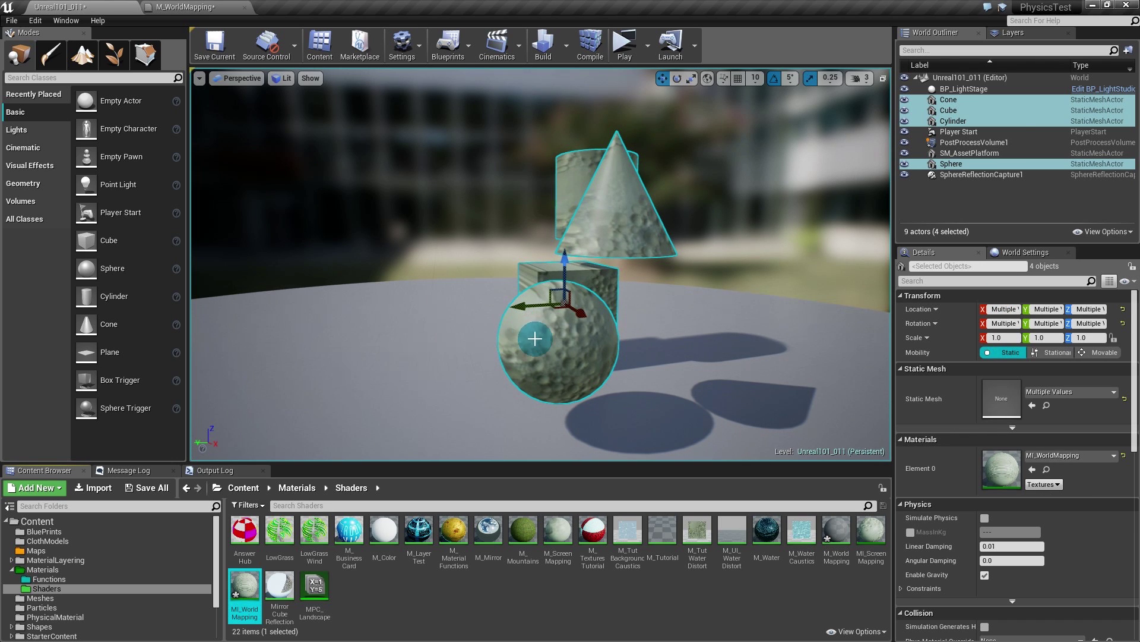
- Examine the world-projected texture on the four shapes from the front and from the sides
left_click_drag(554, 358, 743, 347, "alt")
left_click_drag(686, 309, 330, 290, "alt")
left_click_drag(635, 349, 594, 254, "alt")
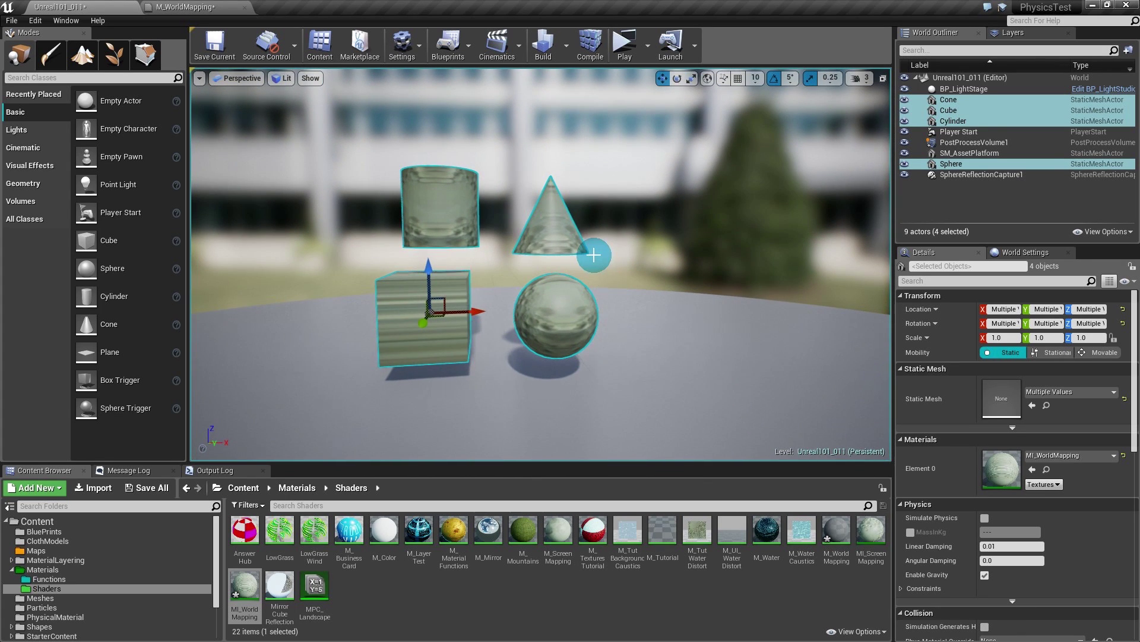
left_click_drag(414, 322, 778, 300, "alt")
left_click_drag(562, 320, 632, 323, "alt")
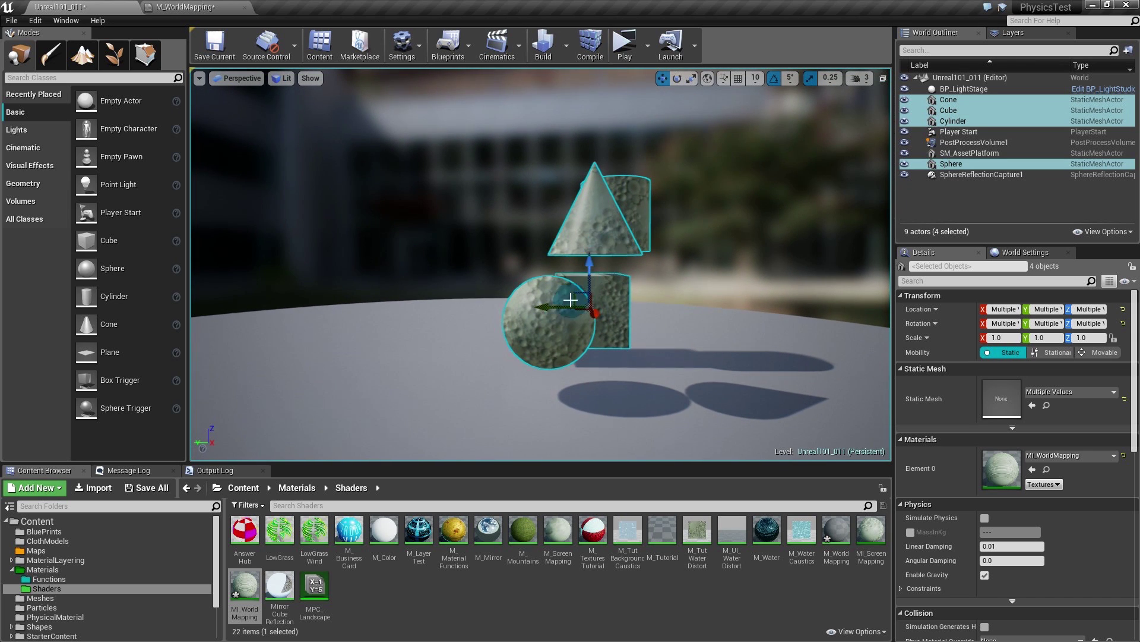
left_click_drag(568, 305, 333, 288, "alt")
left_click_drag(659, 305, 680, 305, "alt")
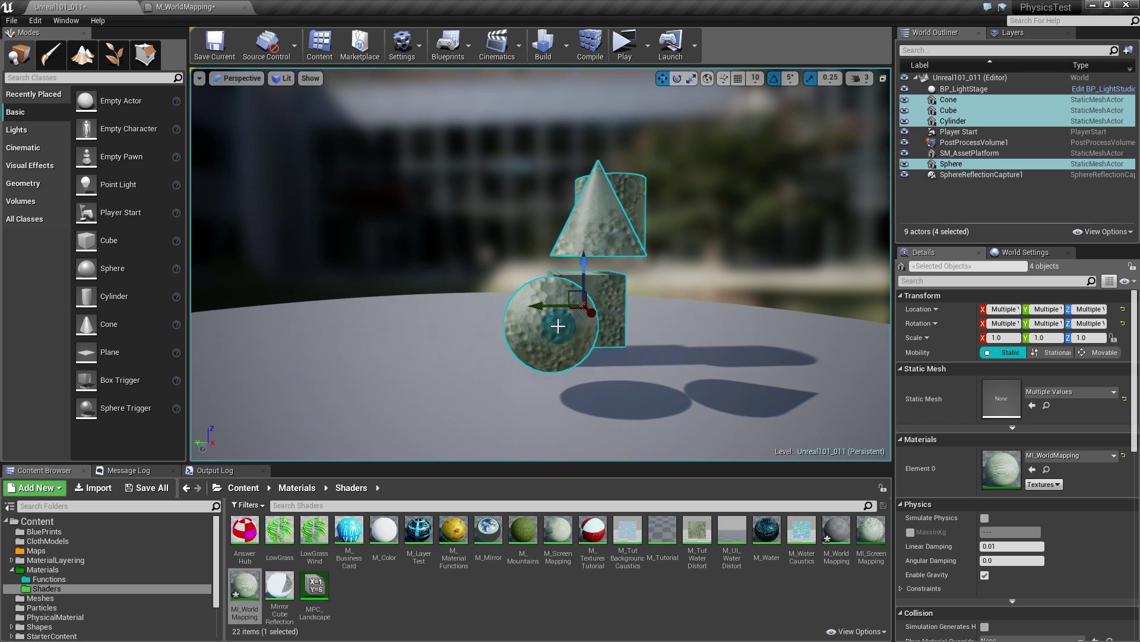
- Shift the four selected shapes a short distance along the Y axis to test the world projection
left_click_drag(559, 326, 559, 350, "alt")
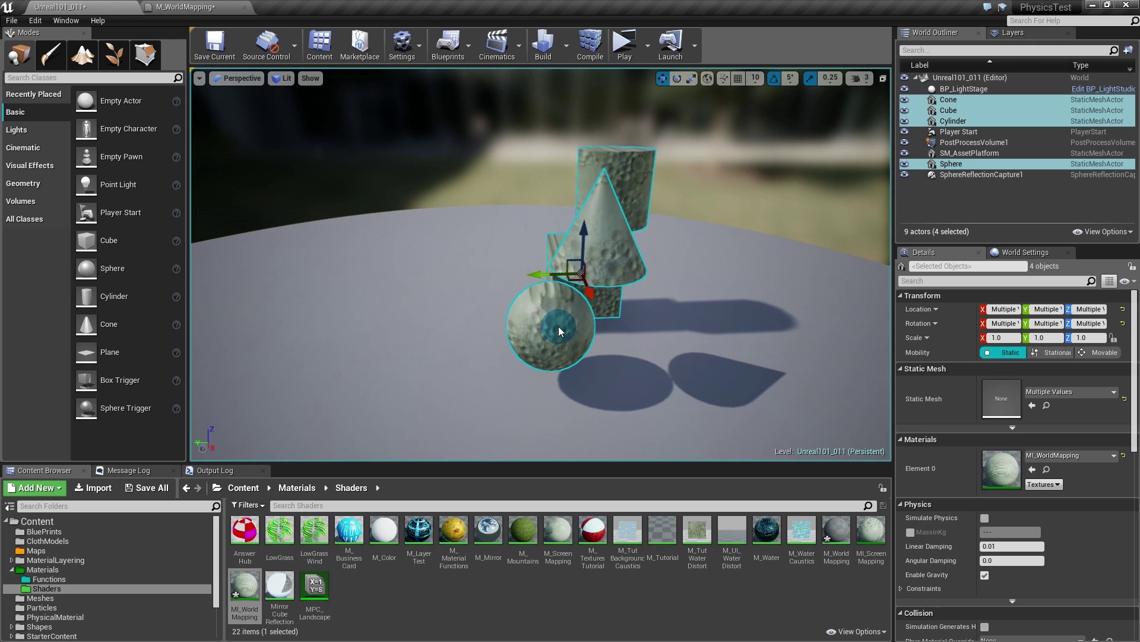
left_click_drag(543, 278, 520, 266, "alt")
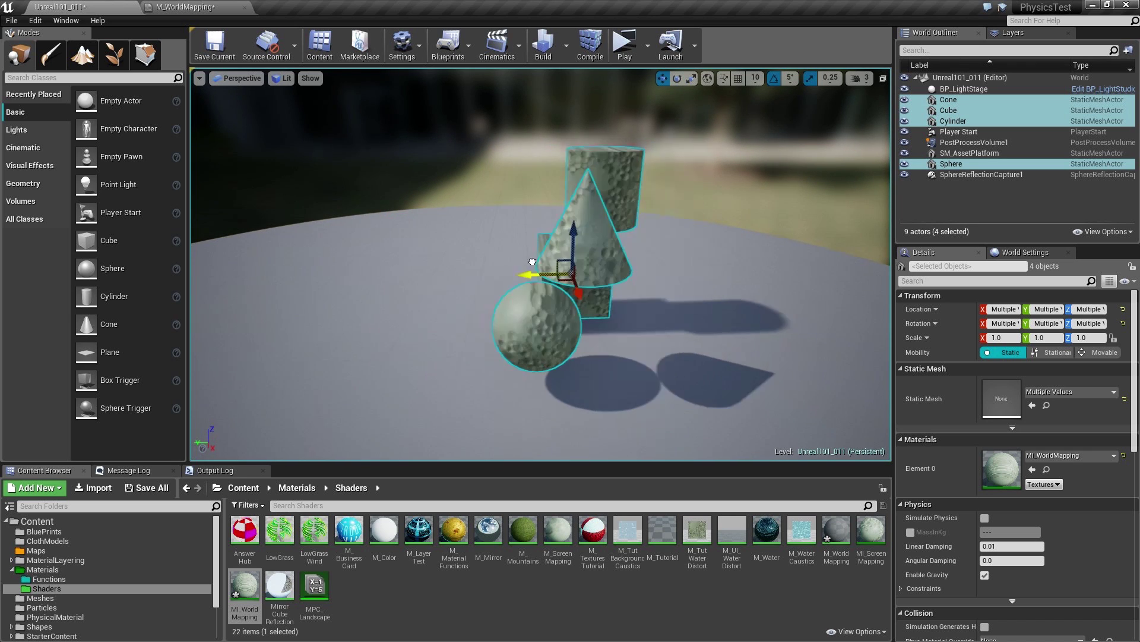
left_click(231, 9)
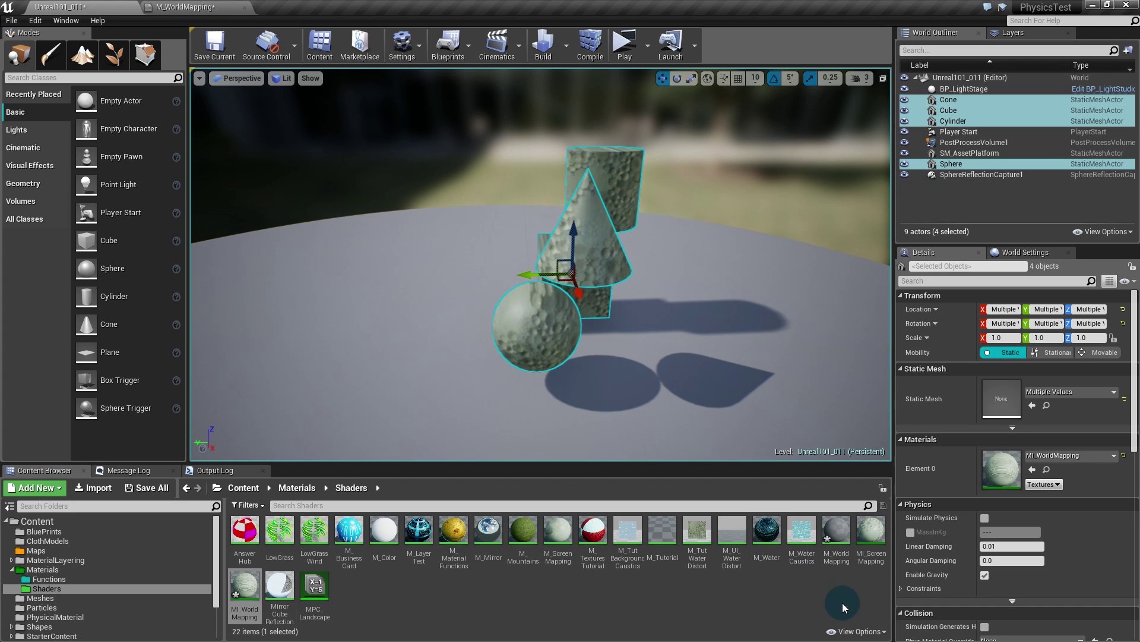
double_click(871, 534)
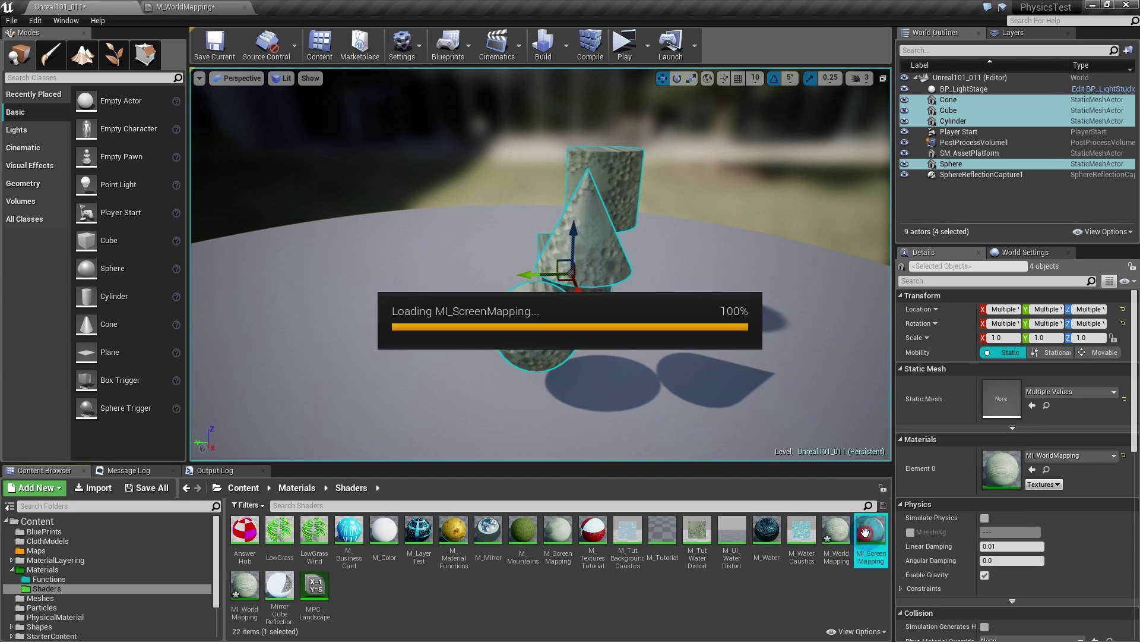
left_click(356, 7)
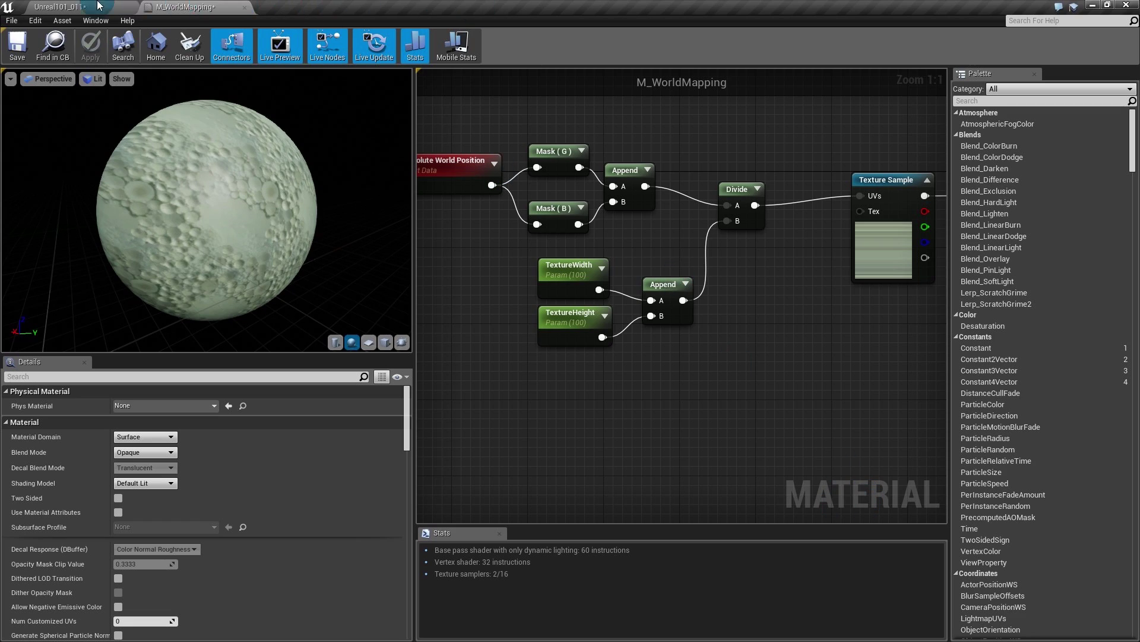
left_click(96, 7)
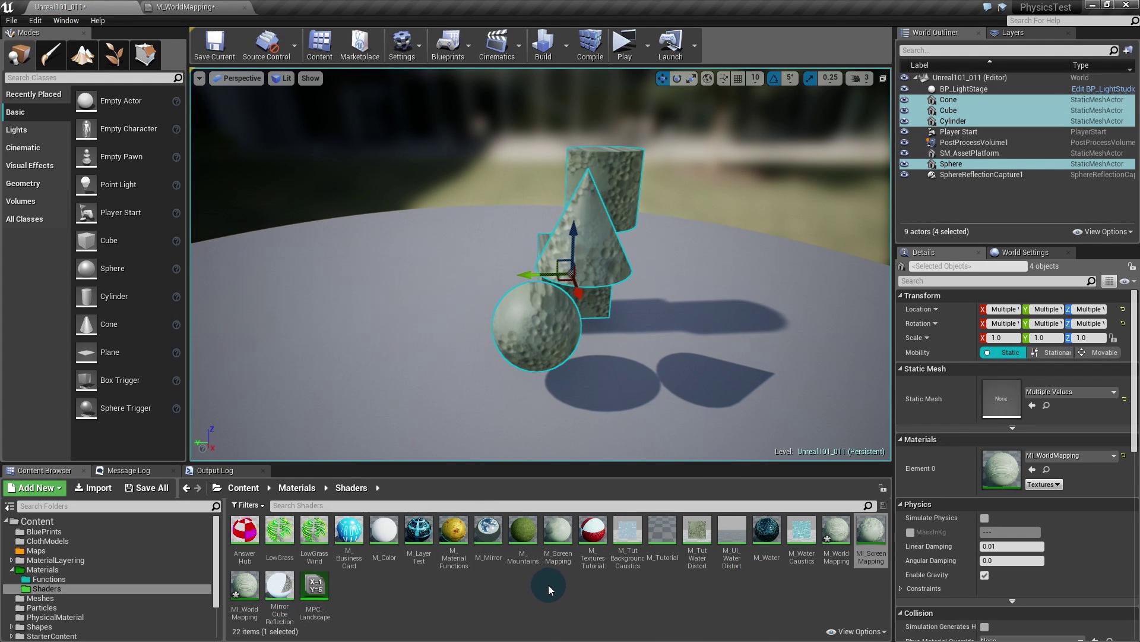
- Open M_ScreenMapping and copy its tiling and offset nodes: UTile, VTile, UOffset, VOffset, both Appends, Multiply and Add
double_click(557, 531)
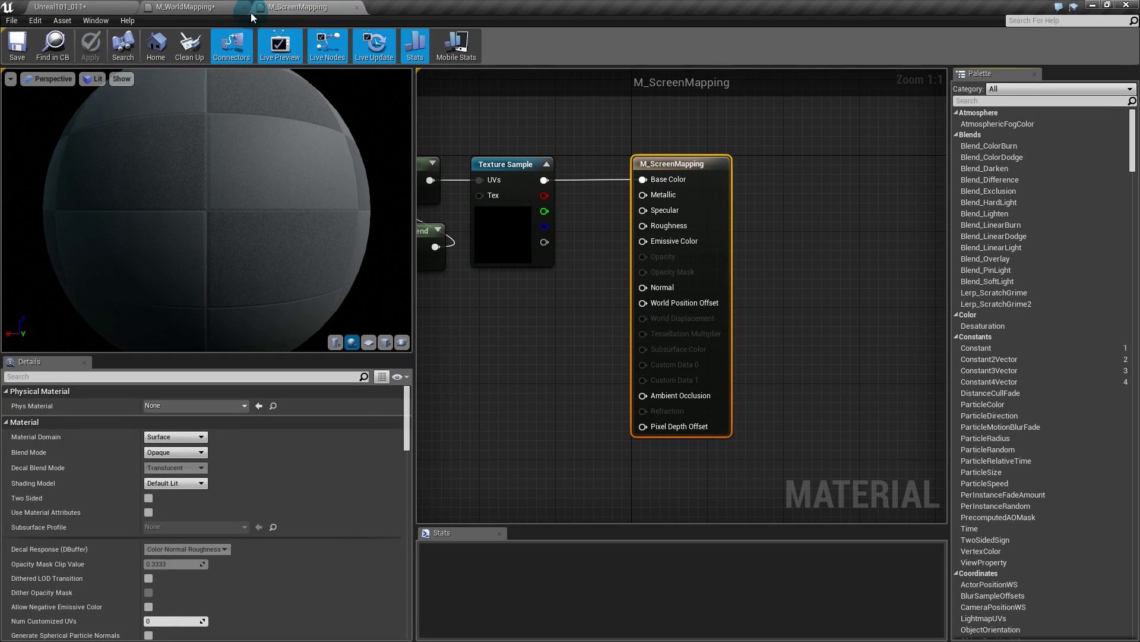
right_click_drag(487, 329, 858, 376)
left_click_drag(793, 211, 635, 407)
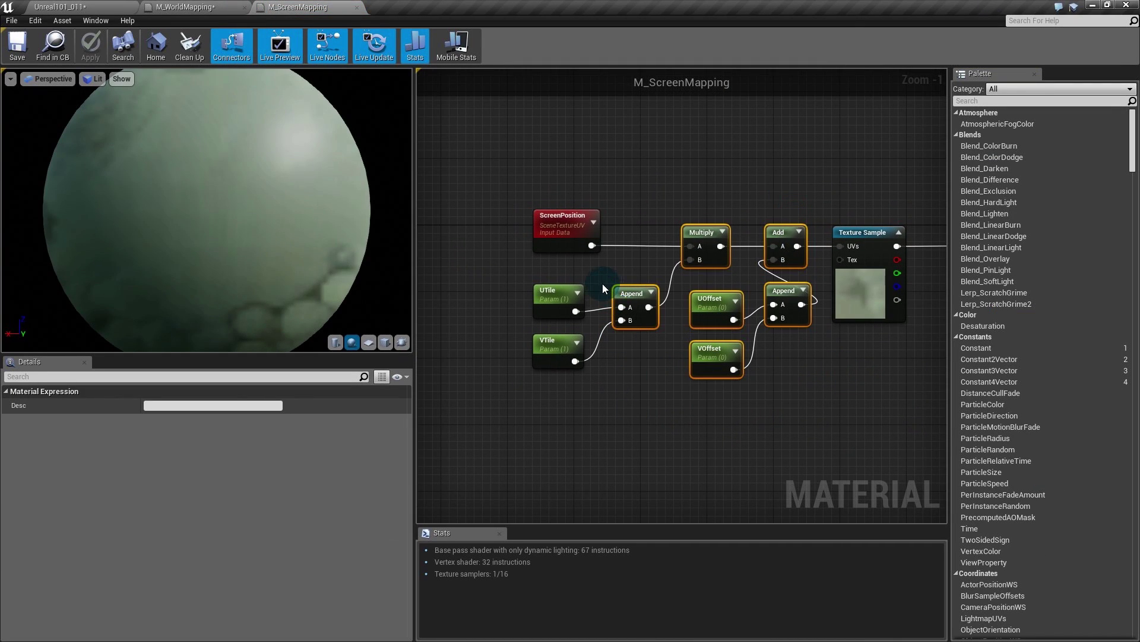
left_click_drag(603, 282, 552, 356, "shift")
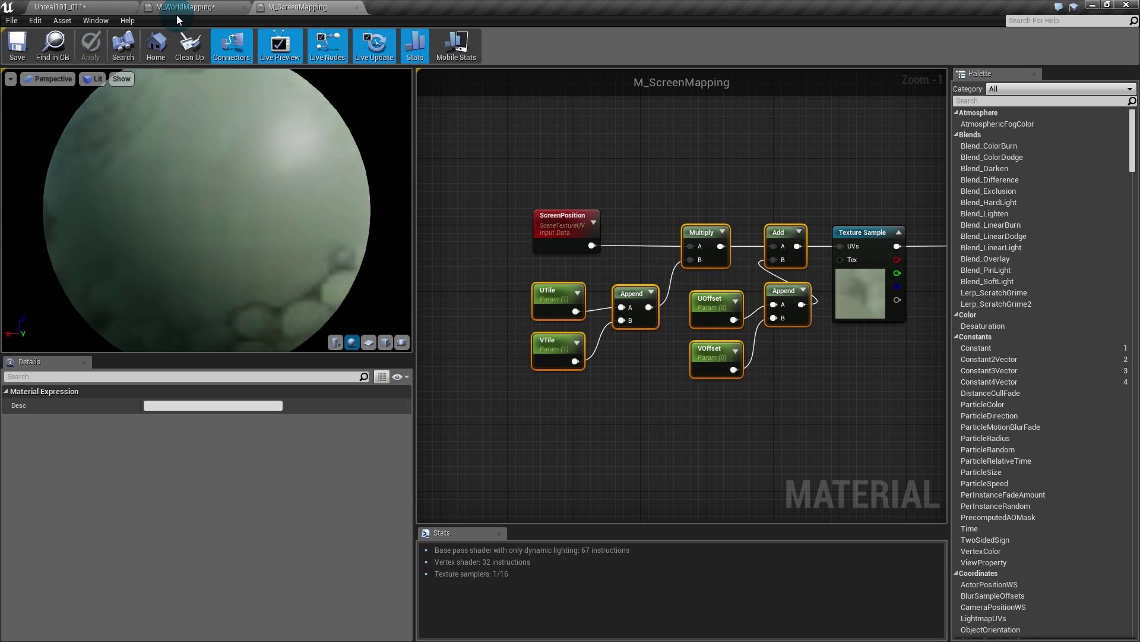
- Create a material function named MF_TilingOffset in the Shaders folder and open it for editing
left_click(84, 4)
left_click(541, 599)
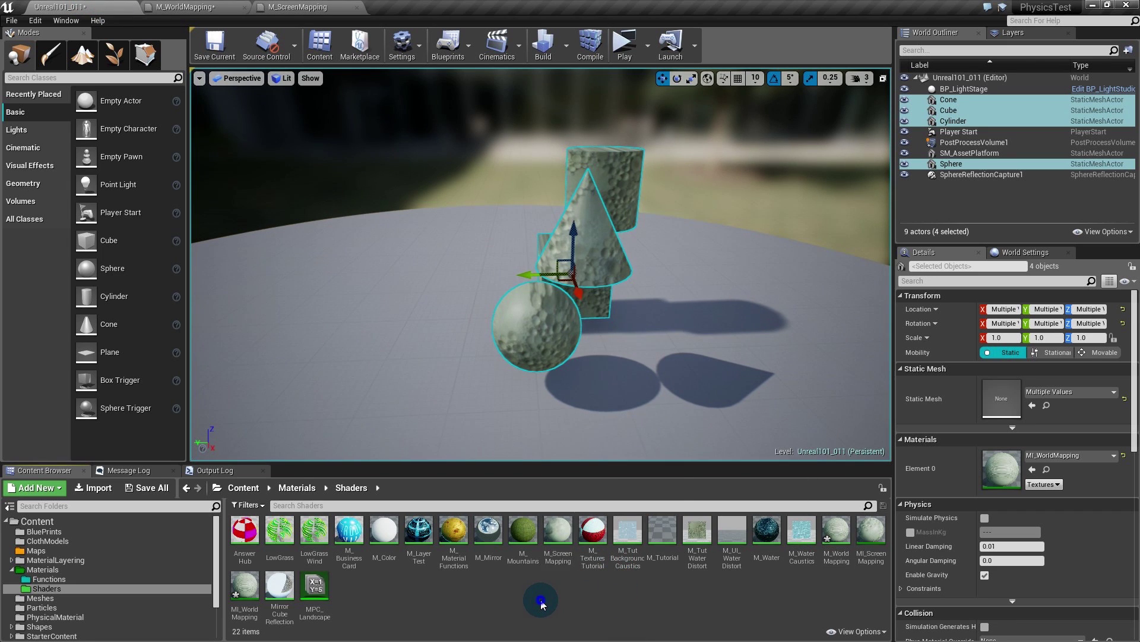
right_click(541, 602)
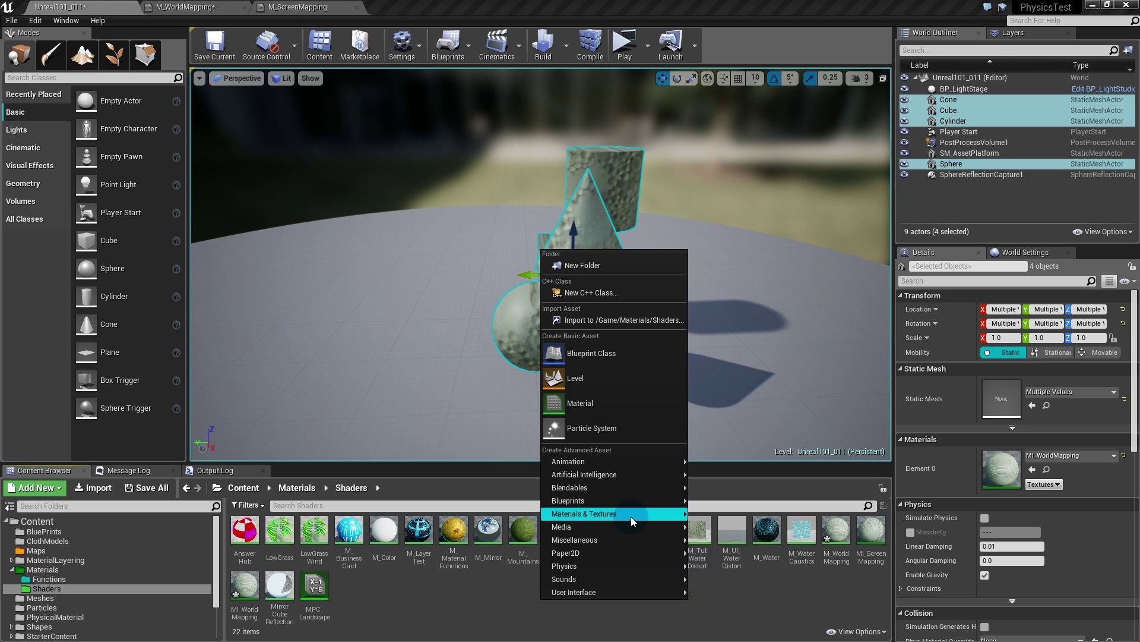
mouse_move(631, 516)
left_click(720, 507)
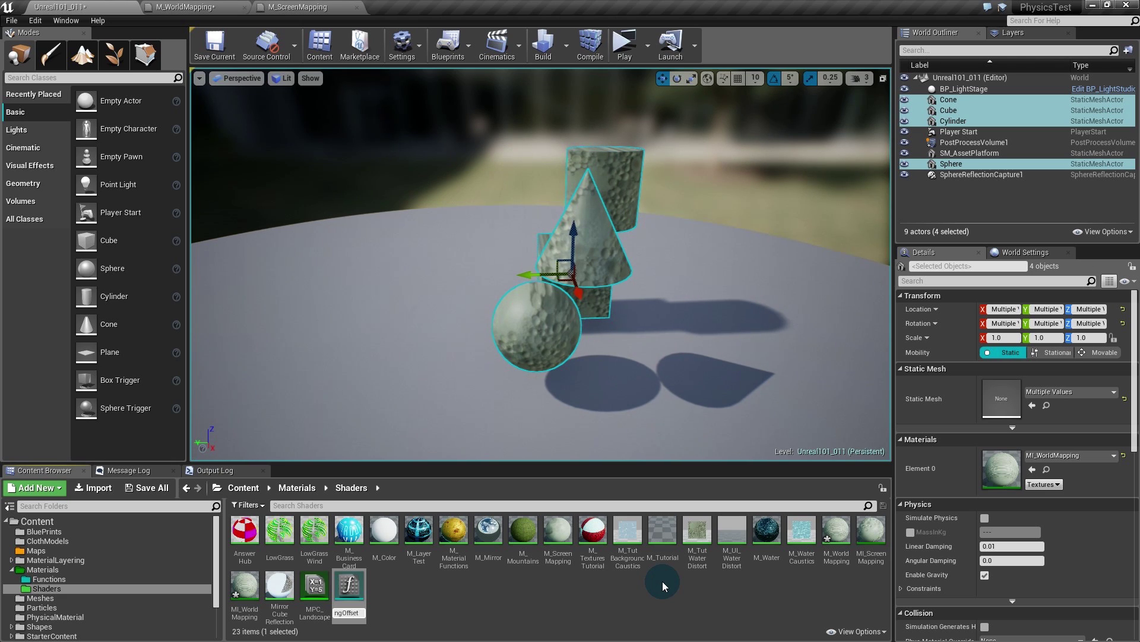
type("MF_TilingOffset")
key("Return")
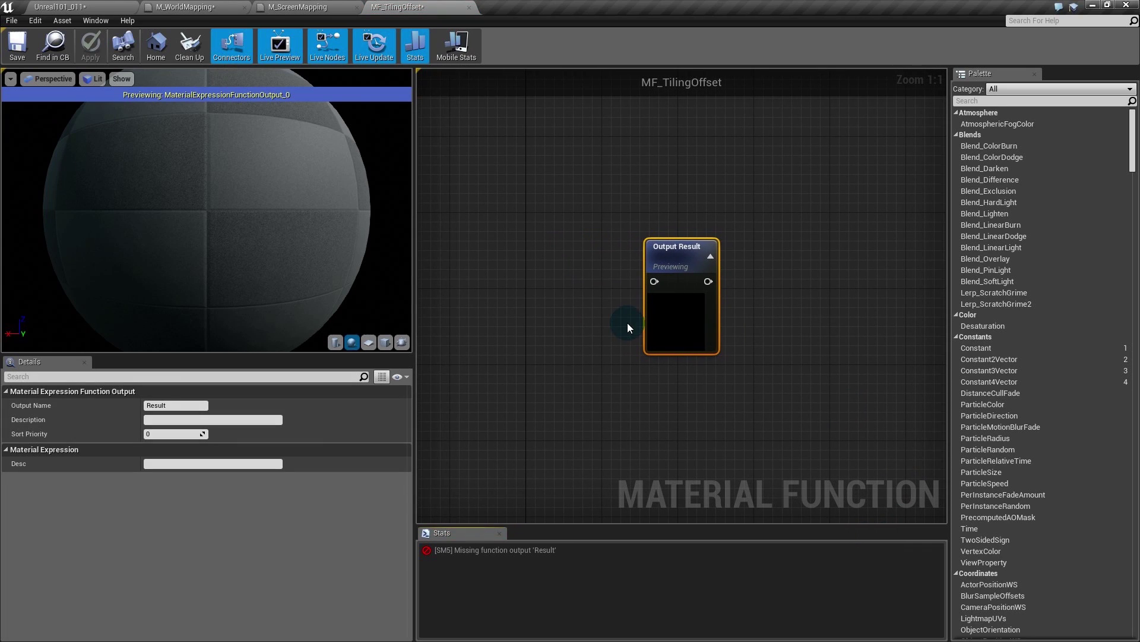
- Paste the copied tiling and offset nodes into MF_TilingOffset and connect the Add output to Output Result
right_click_drag(542, 349, 753, 365)
left_click(593, 296)
key("ctrl+v")
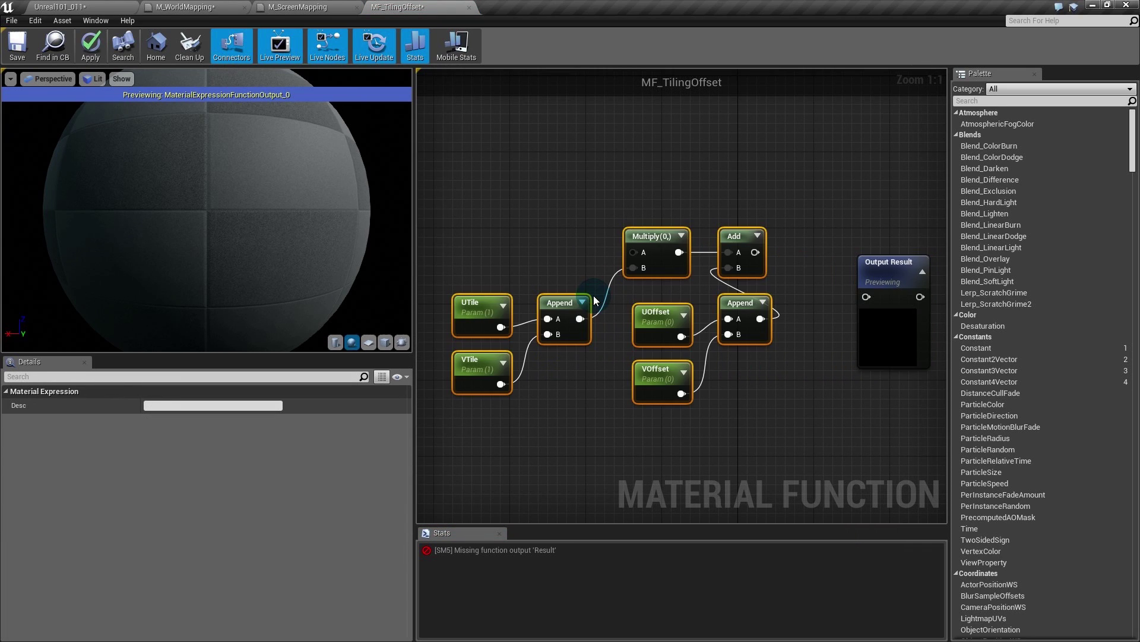
left_click(754, 296)
left_click_drag(762, 262, 768, 311)
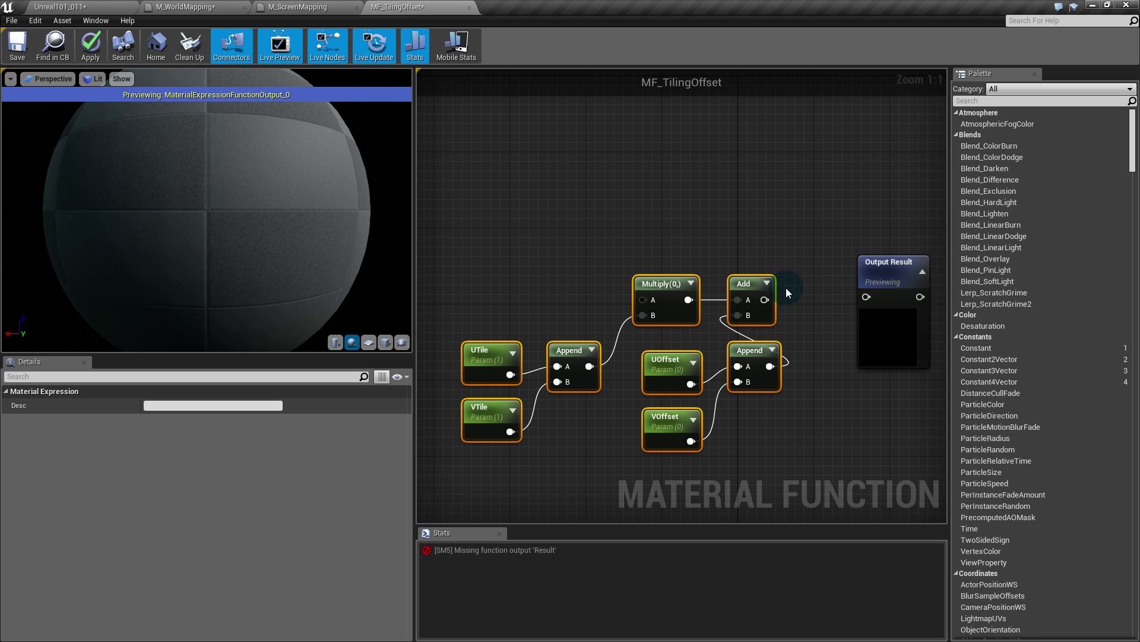
left_click_drag(864, 299, 865, 297)
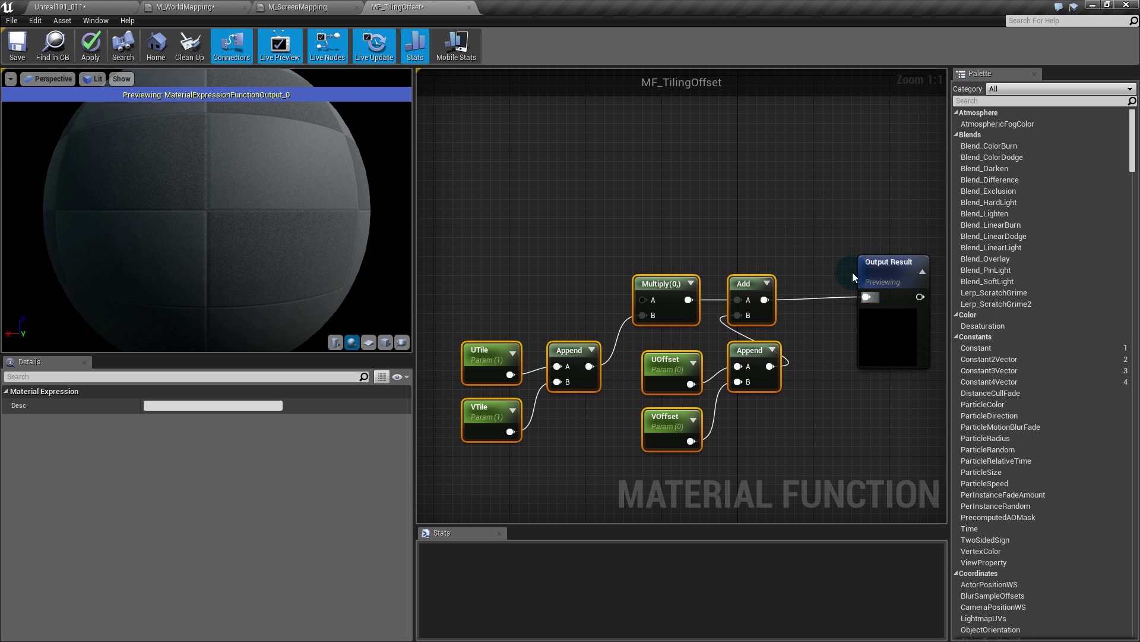
- Add a FunctionInput node above the tiling parameters and set its input type to Function Input Vector 2
right_click_drag(476, 191, 516, 195)
right_click(517, 195)
type("input")
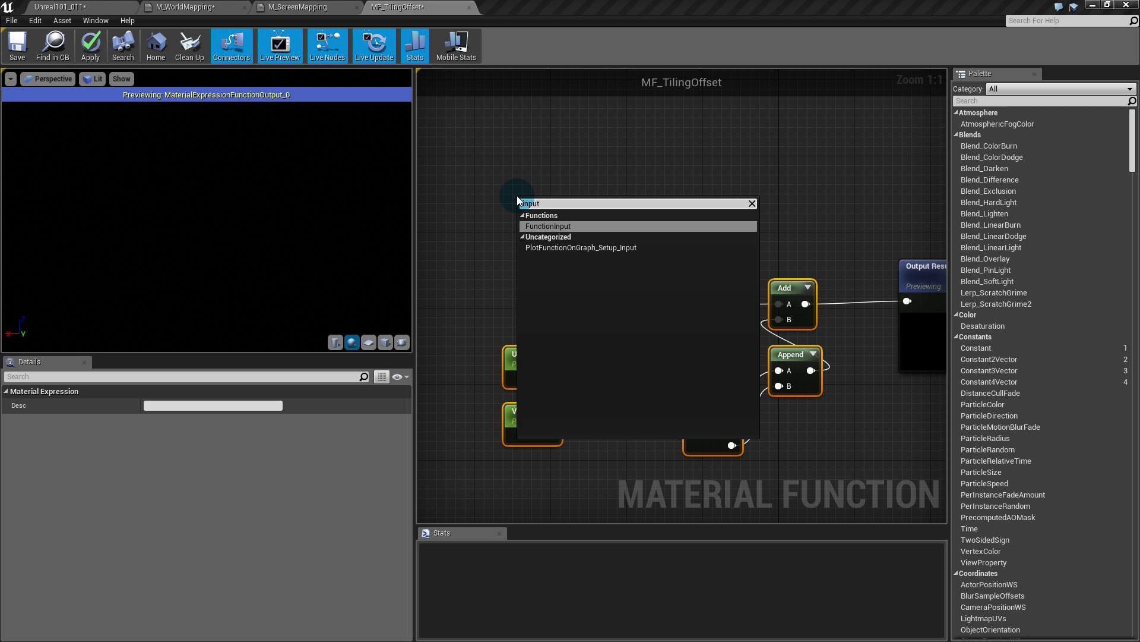
key("Return")
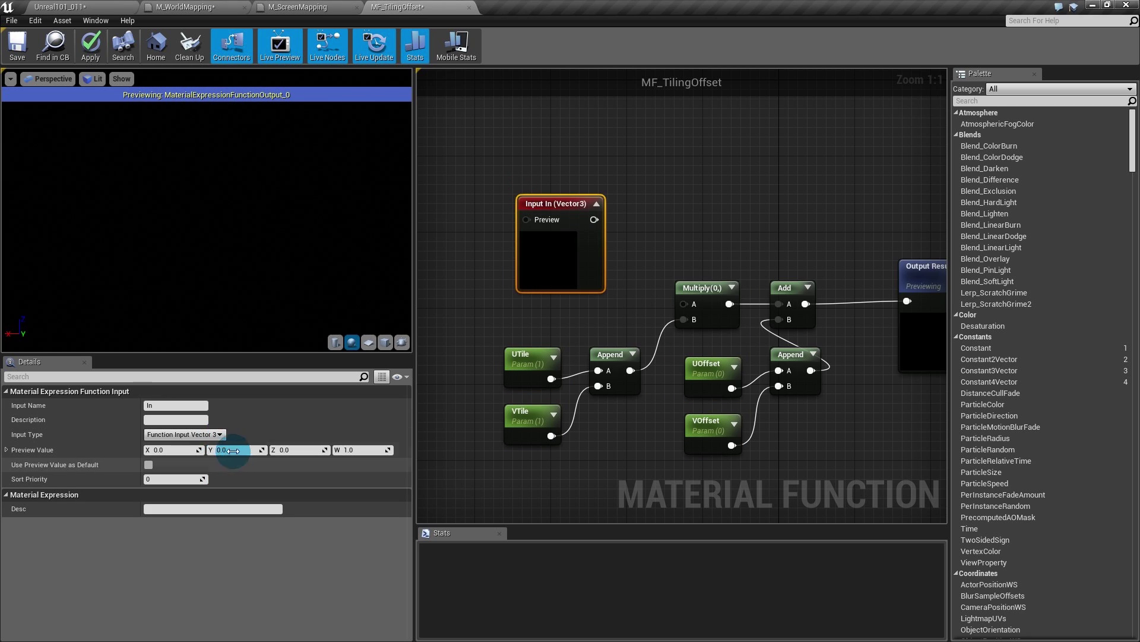
left_click(204, 434)
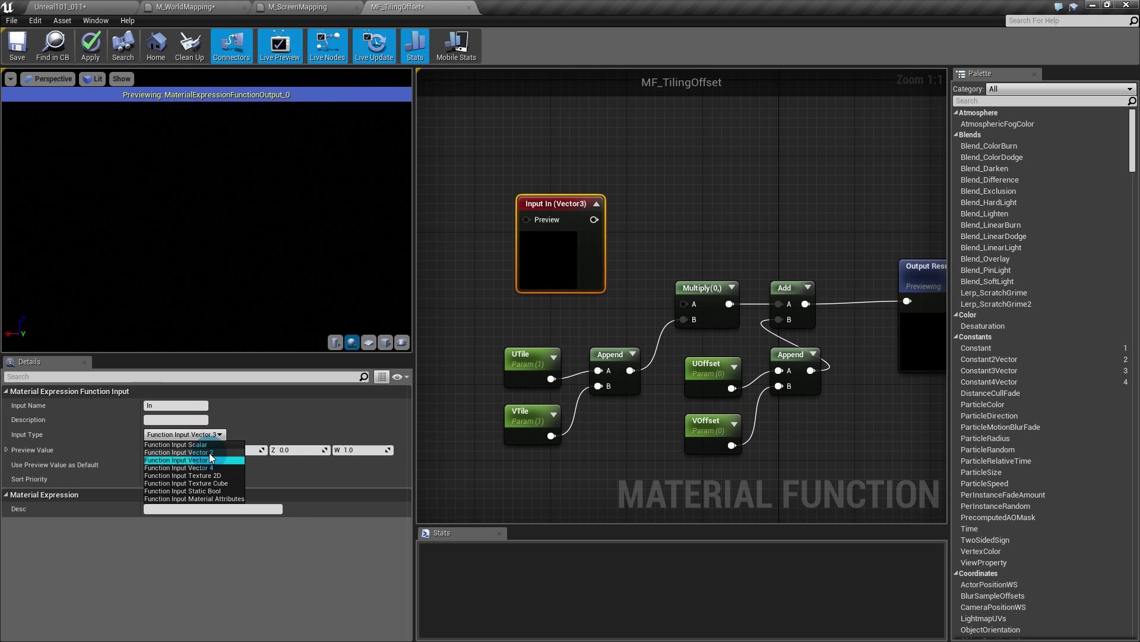
left_click(208, 452)
- Name the function input UV
left_click(151, 406)
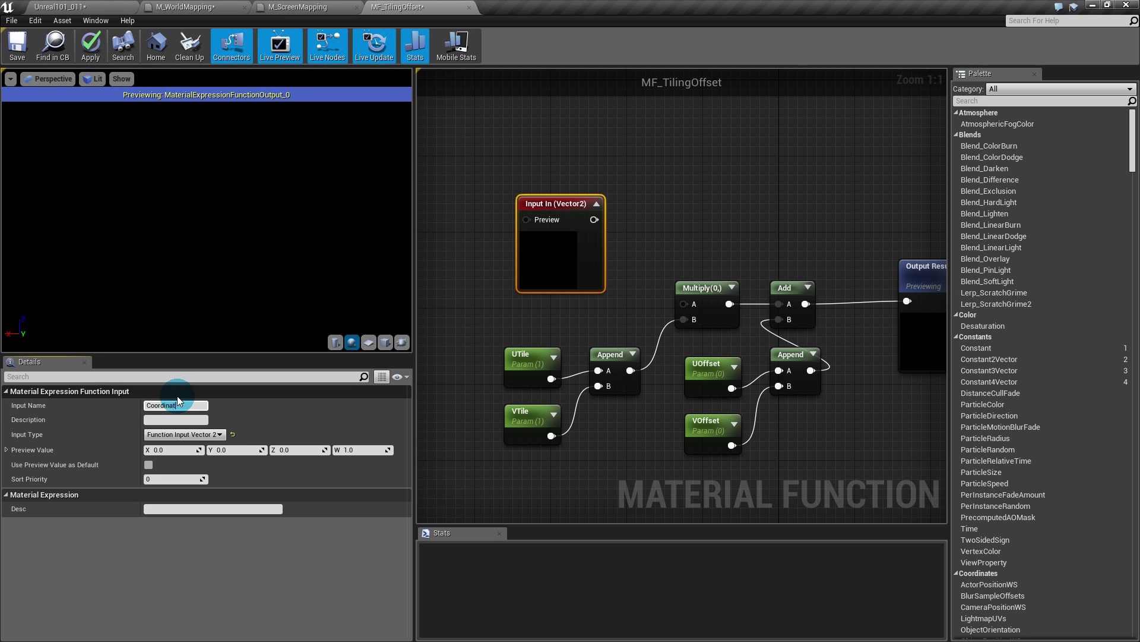
key("Return")
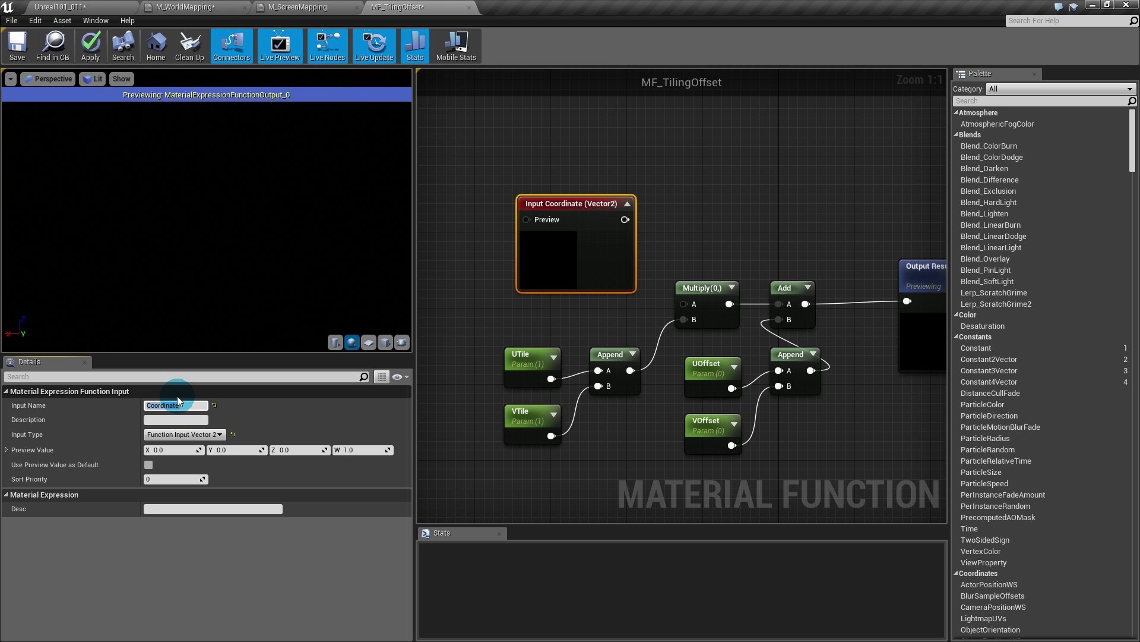
type("UV")
key("Return")
- Add a Texture Coordinate node in front of the UV function input
right_click_drag(419, 237, 548, 247)
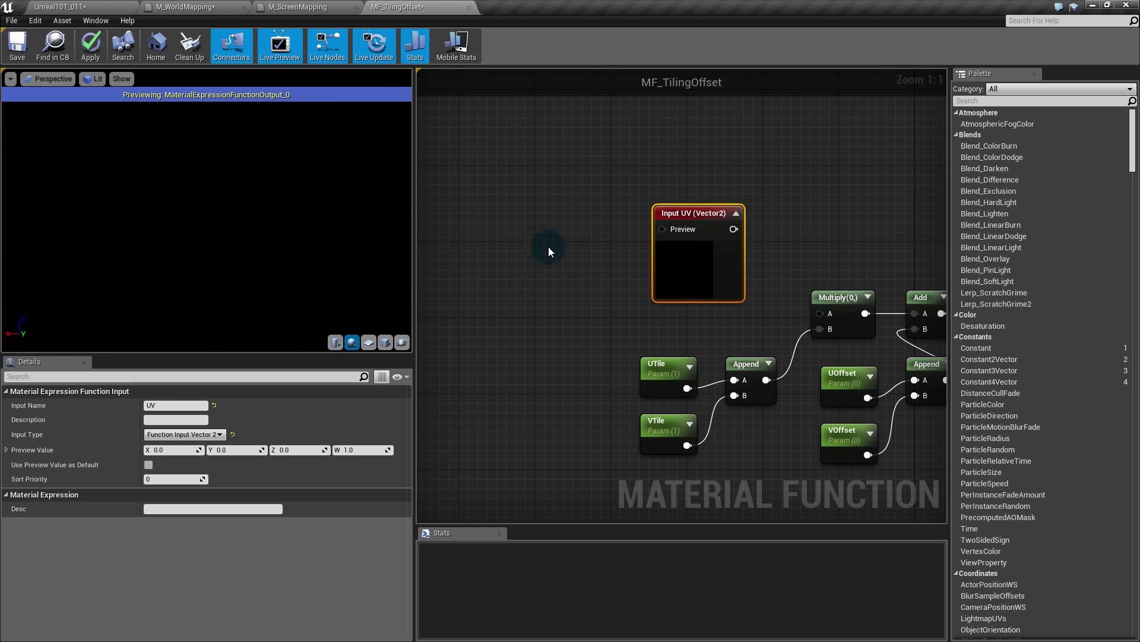
left_click(507, 227)
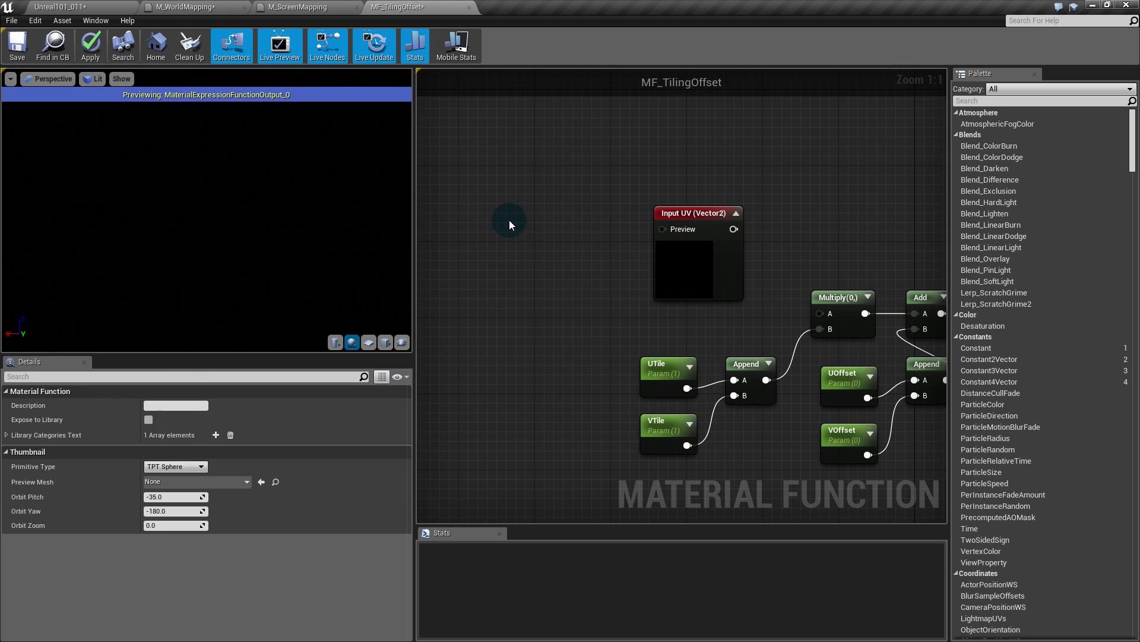
left_click(510, 212)
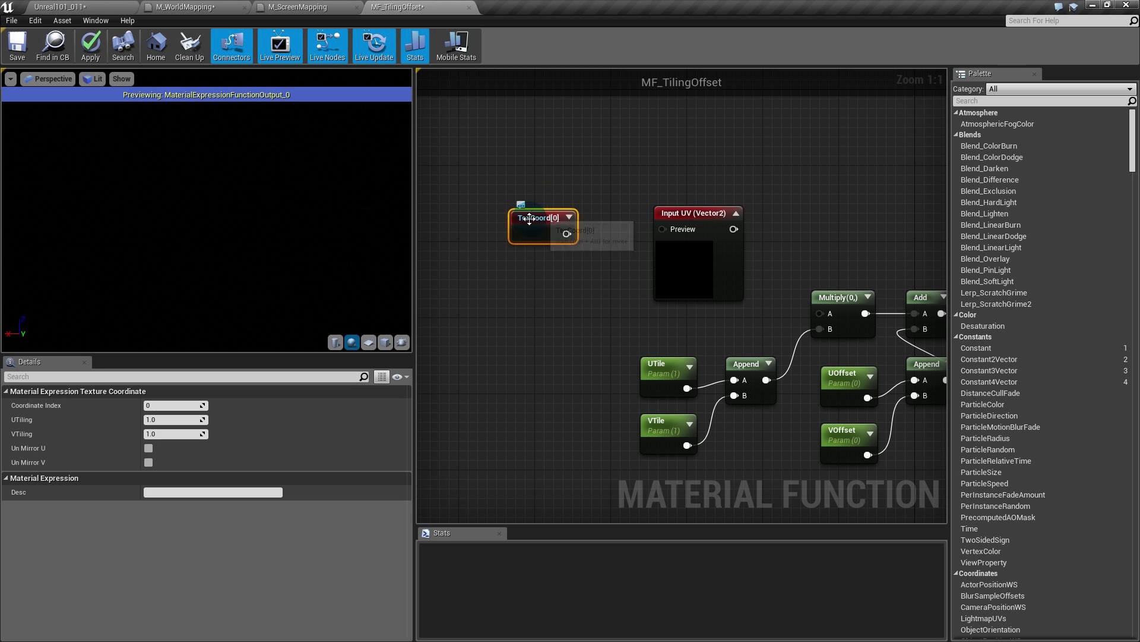
- Connect the Texture Coordinate node to the UV input's Preview pin and enable Use Preview Value as Default on the input
left_click_drag(567, 233, 669, 231)
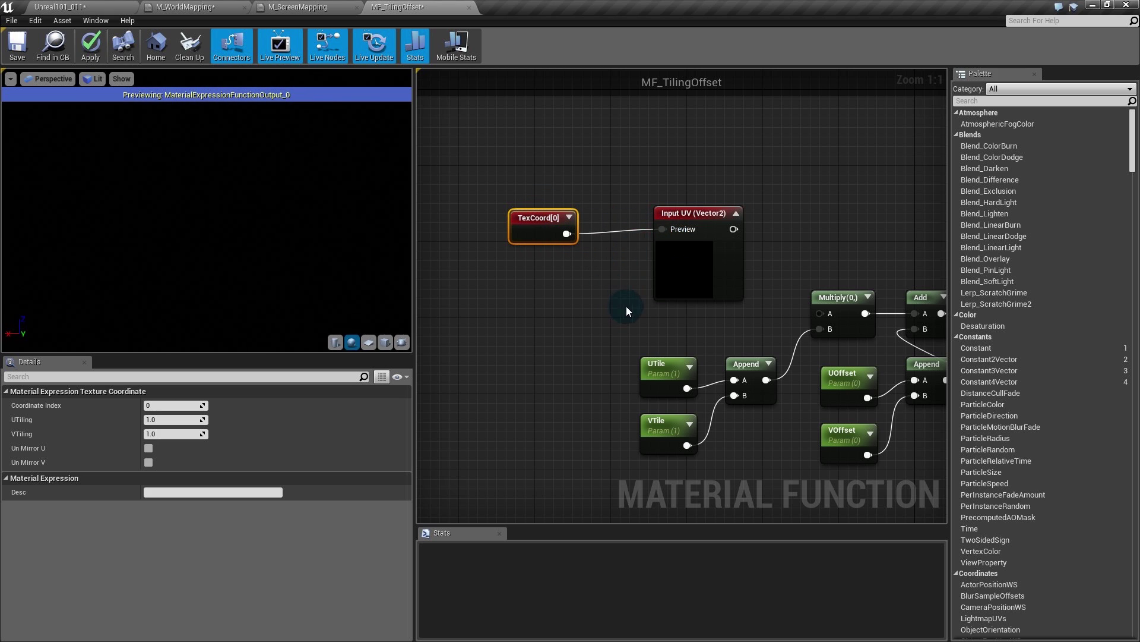
left_click(694, 265)
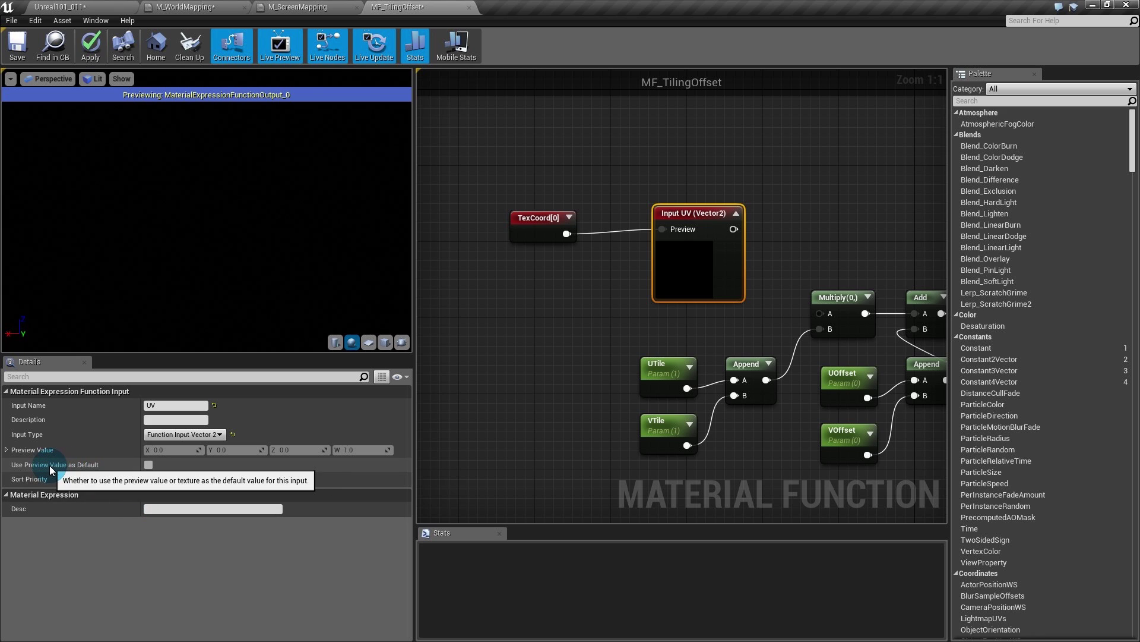
left_click(149, 463)
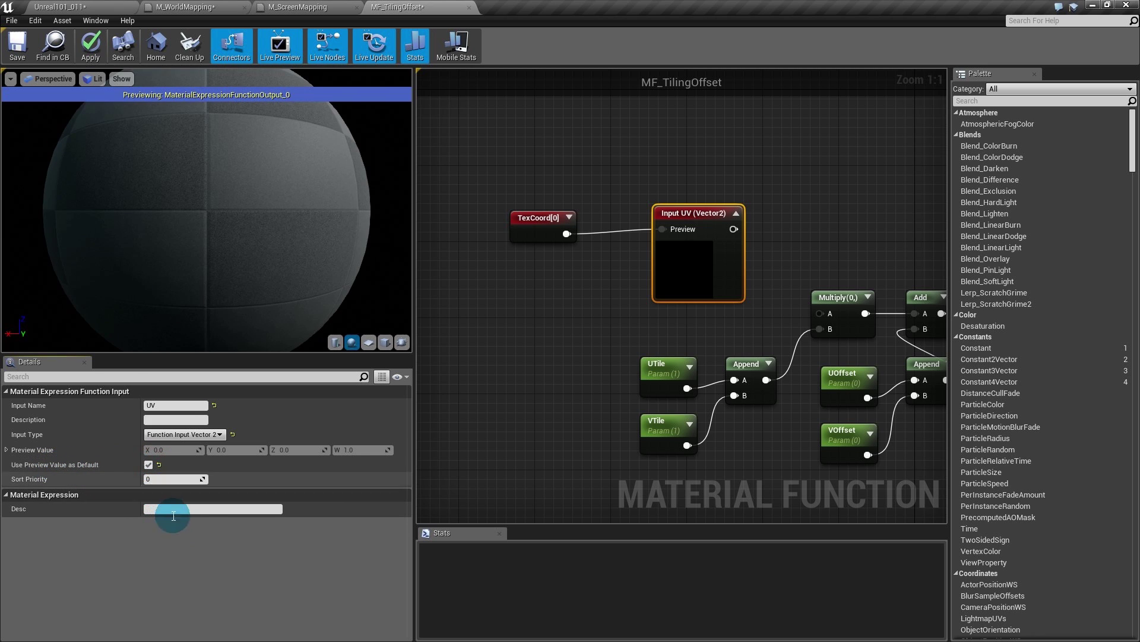
- Connect the UV function input's output to the A input of the Multiply node
right_click_drag(814, 306, 655, 298)
left_click_drag(576, 221, 663, 309)
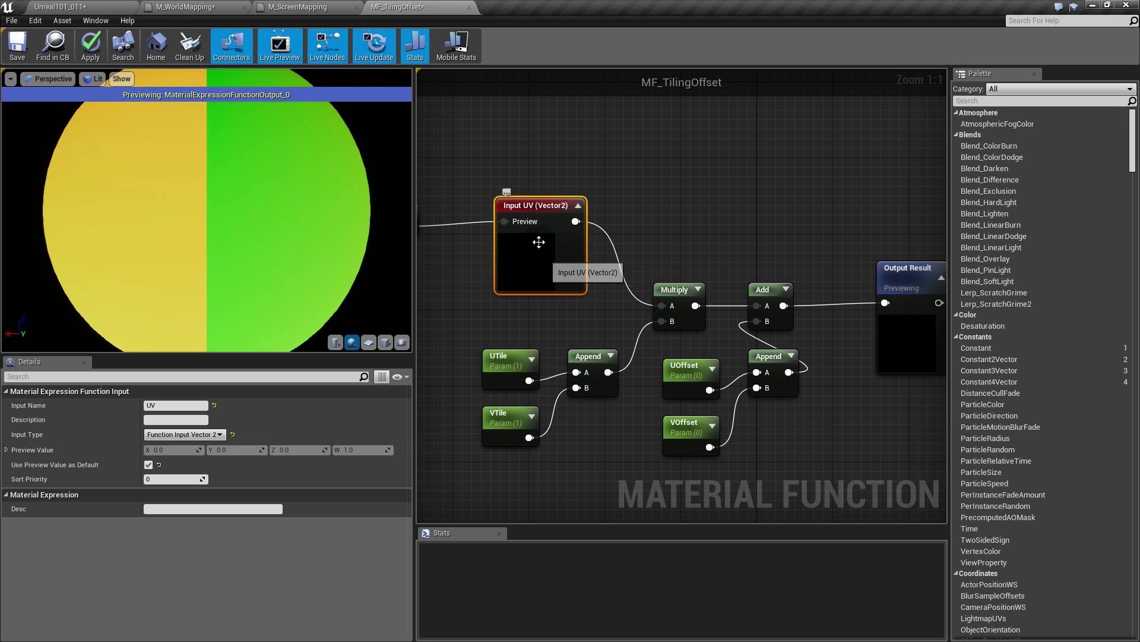
right_click_drag(529, 184, 578, 187)
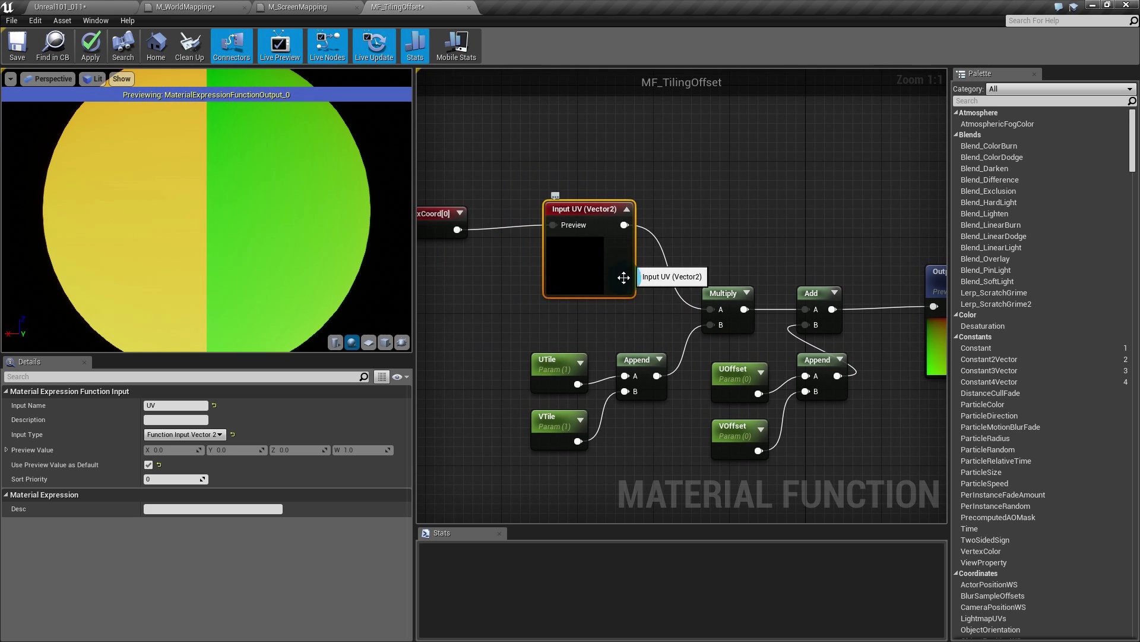
right_click_drag(621, 272, 582, 230)
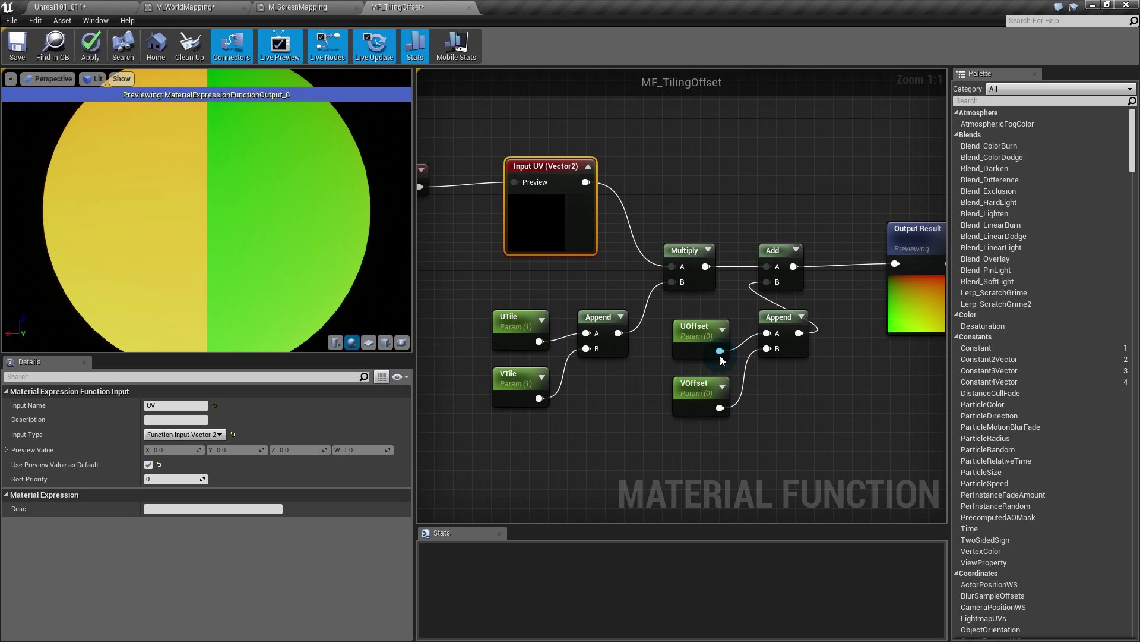
mouse_move(782, 396)
right_mouse_down()
mouse_move(729, 399)
mouse_move(779, 416)
right_mouse_up()
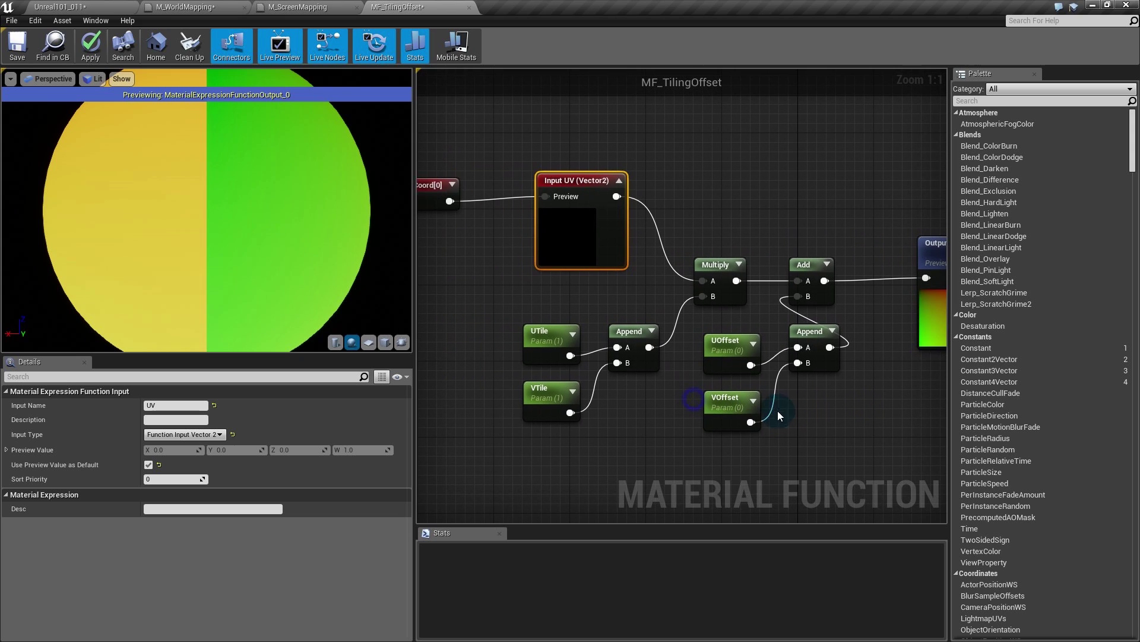
- Review the UTile, VTile, UOffset and VOffset parameters and apply the MF_TilingOffset changes
left_click_drag(499, 318, 541, 397)
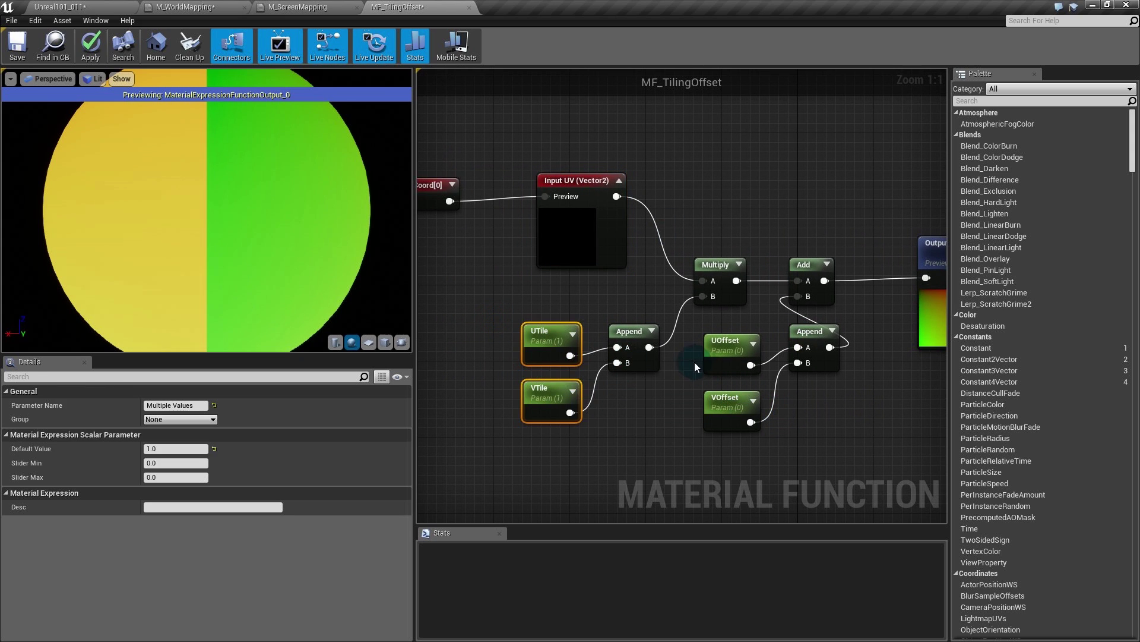
left_click_drag(684, 355, 733, 414)
right_click_drag(826, 410, 781, 410)
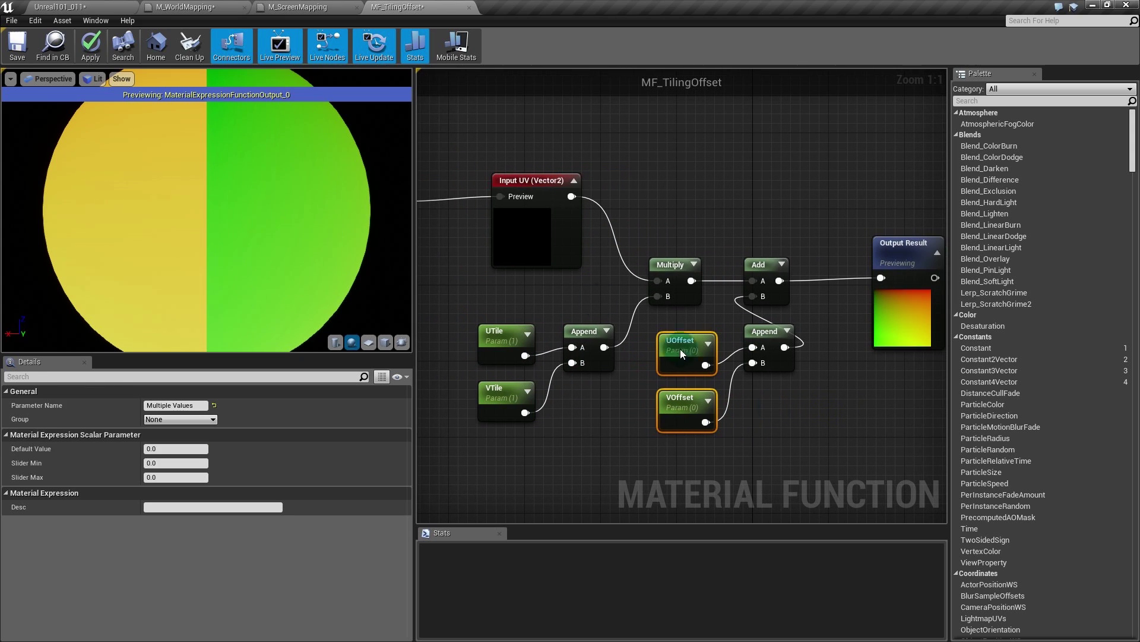
left_click(90, 44)
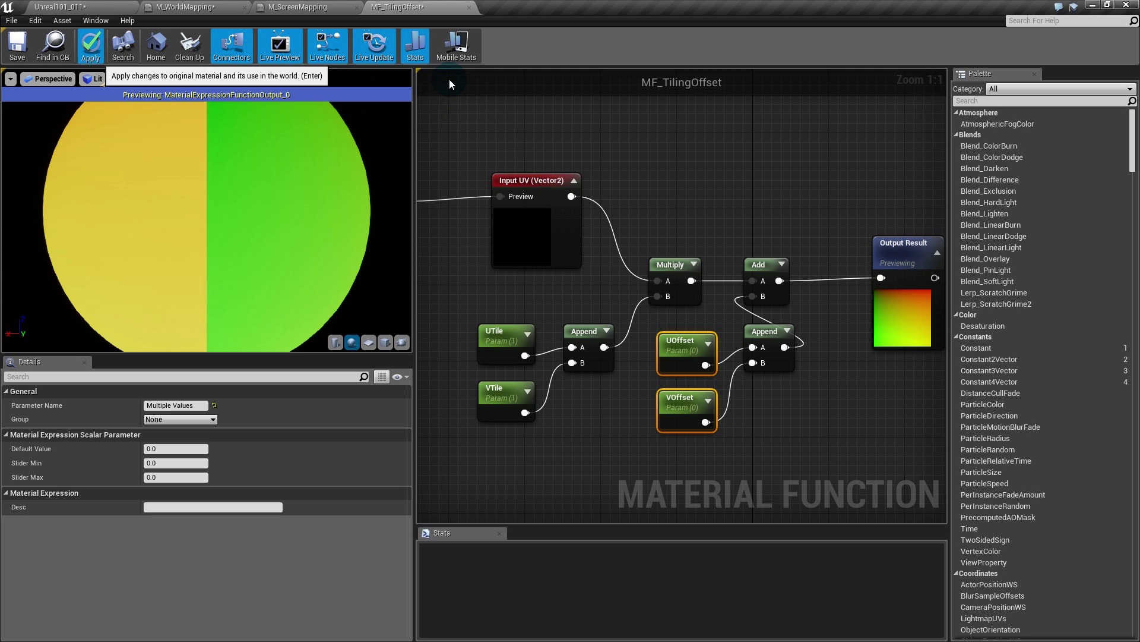
- Add a material function call node to the M_WorldMapping graph below the Divide node and assign MF_TilingOffset to it
left_click(222, 7)
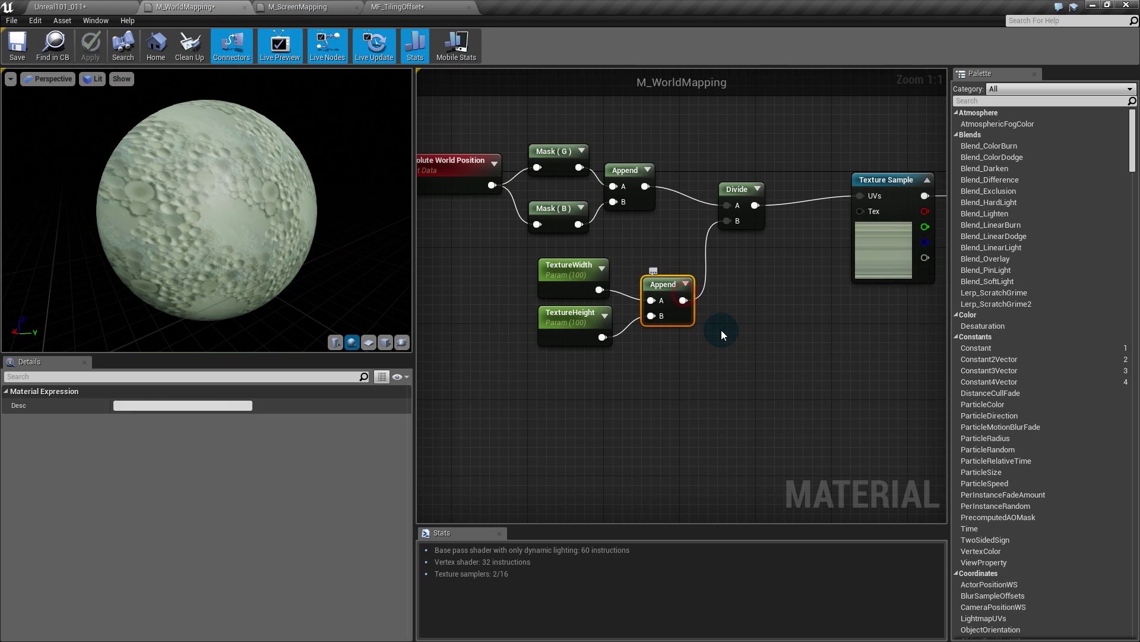
left_click(722, 330)
key("f")
left_click(731, 333)
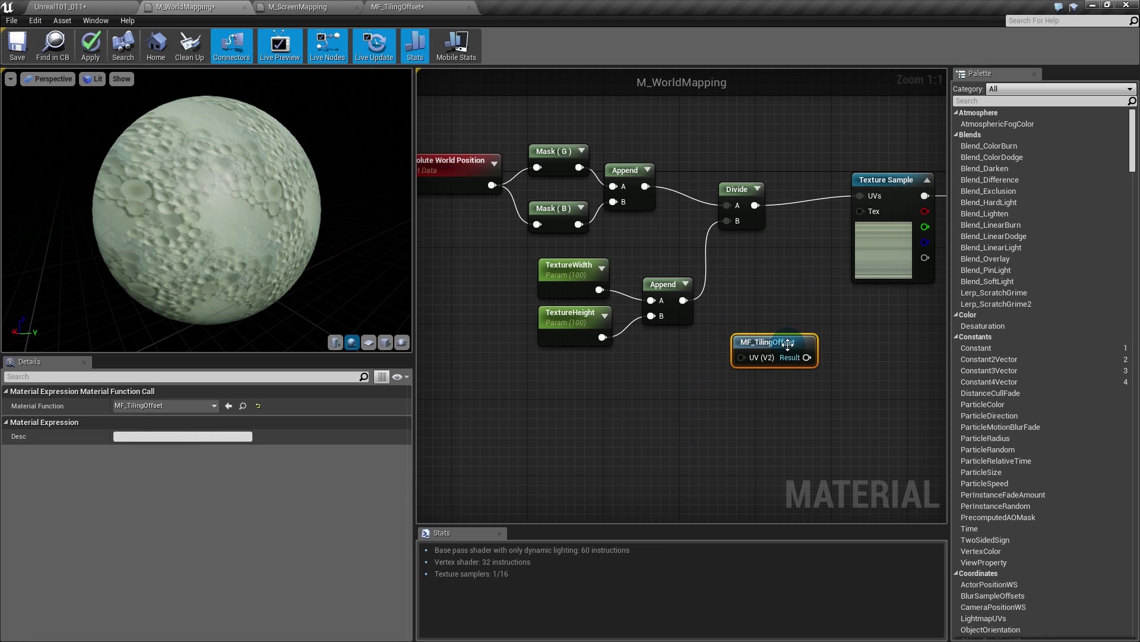
- Check where MF_TilingOffset sits among the project assets and in the function call node's list of available material functions
left_click(60, 7)
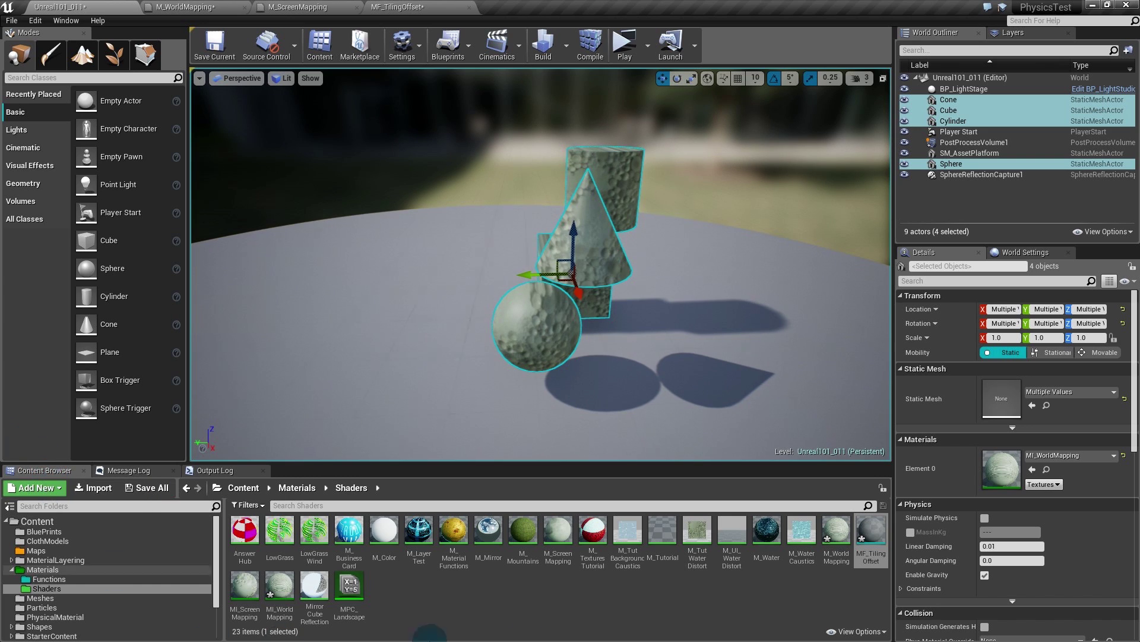
left_click(428, 7)
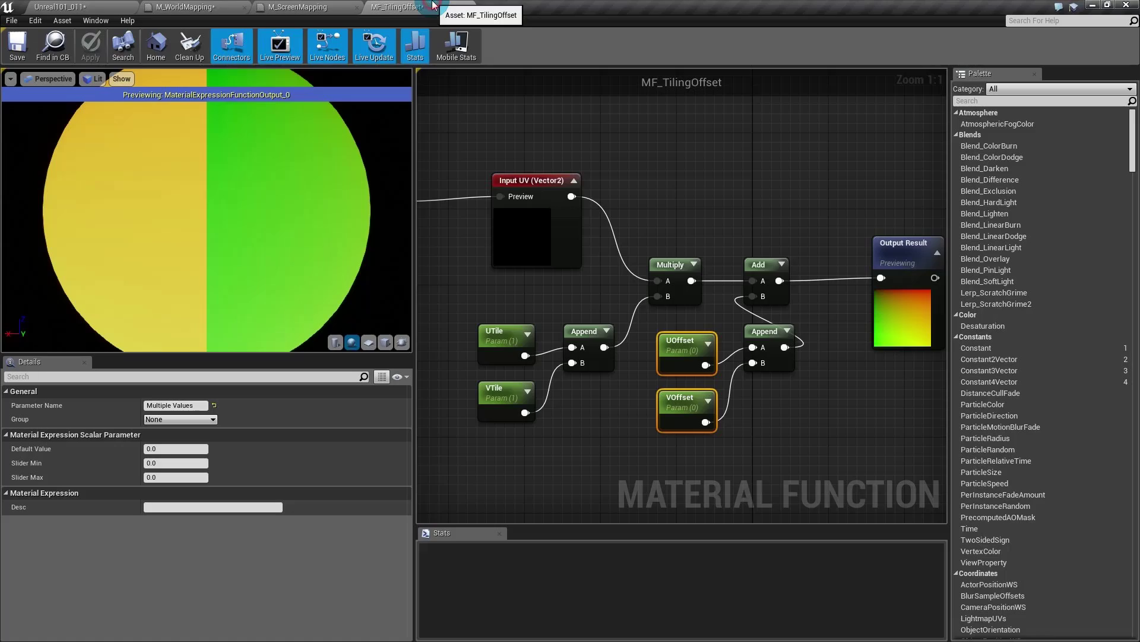
left_click(297, 6)
left_click(221, 5)
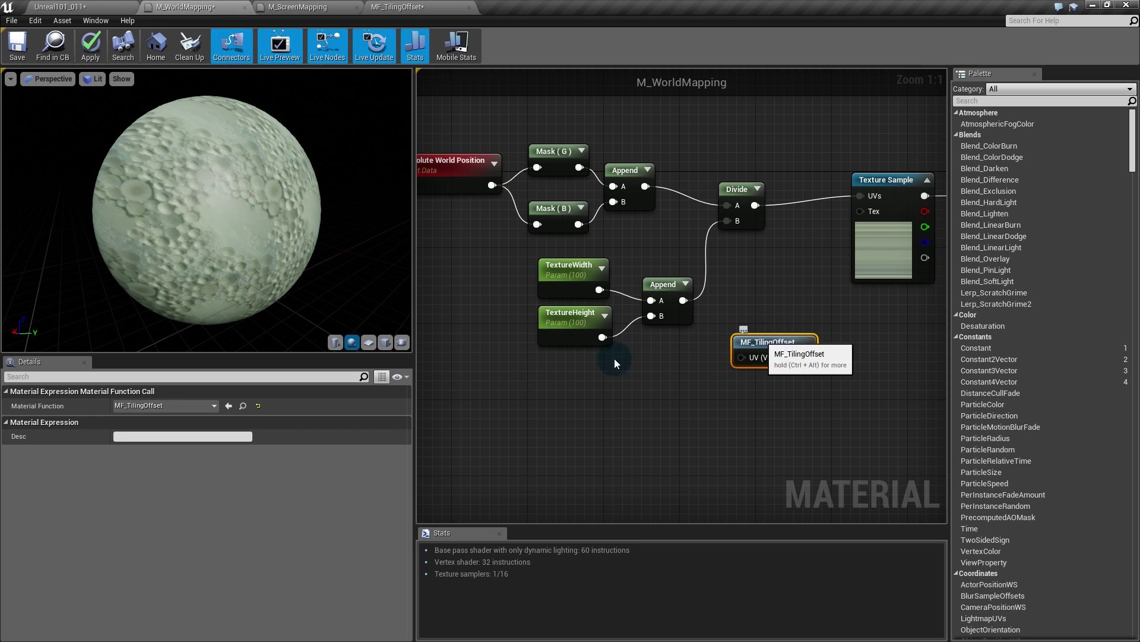
left_click(172, 406)
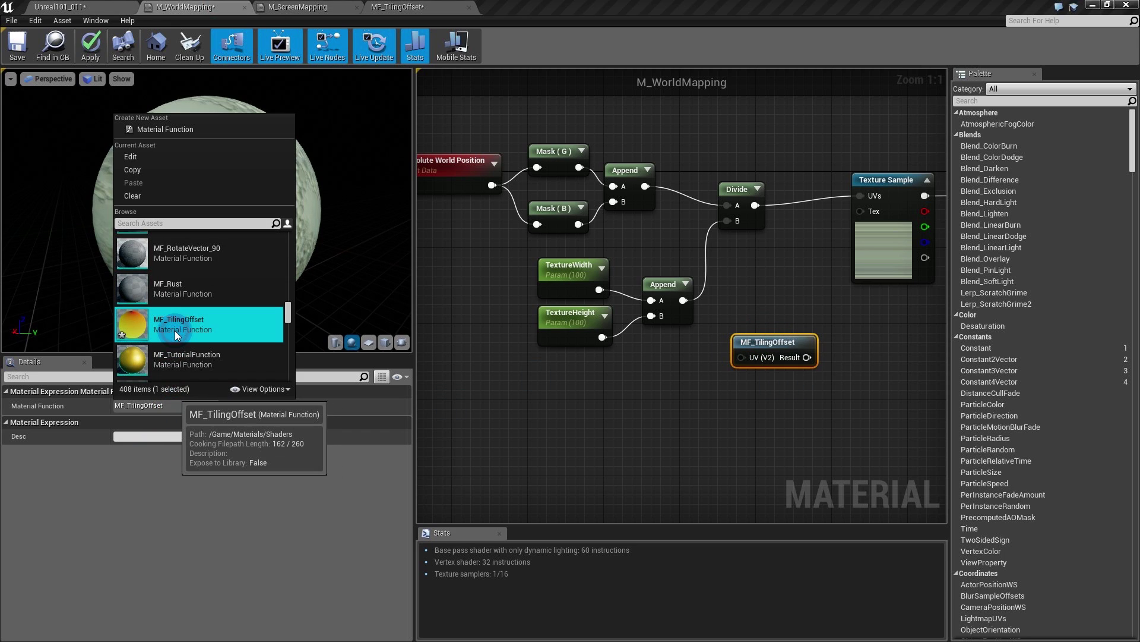
left_click(721, 403)
- Route the Divide output through the MF_TilingOffset node into the Texture Sample's UVs input
right_click_drag(738, 392, 635, 430)
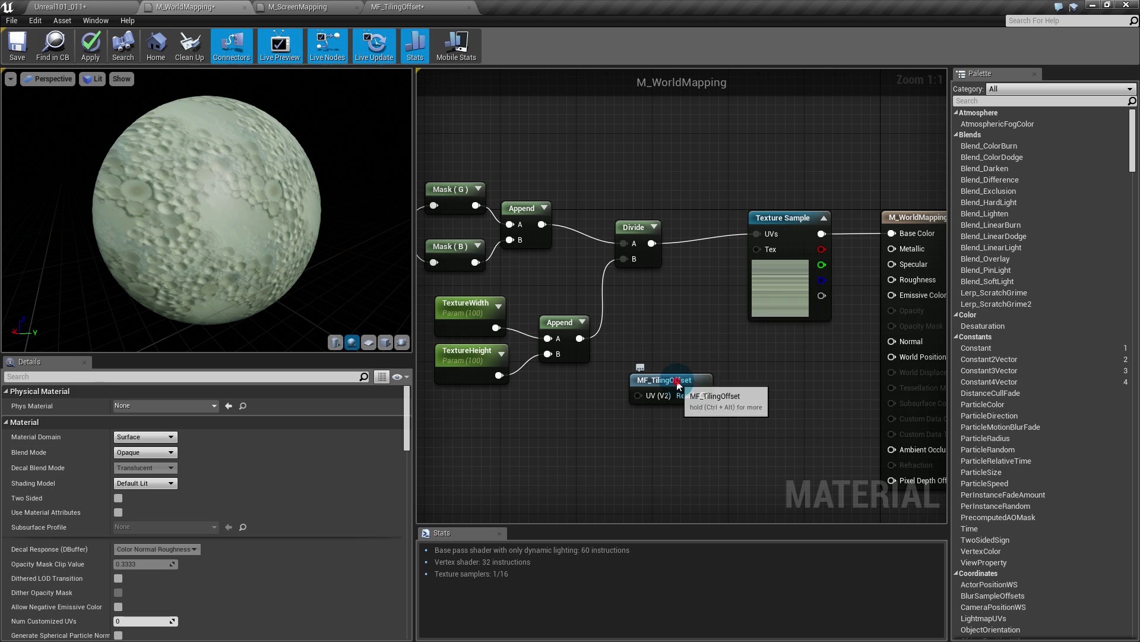
left_click_drag(665, 380, 680, 322)
left_click_drag(655, 243, 770, 233)
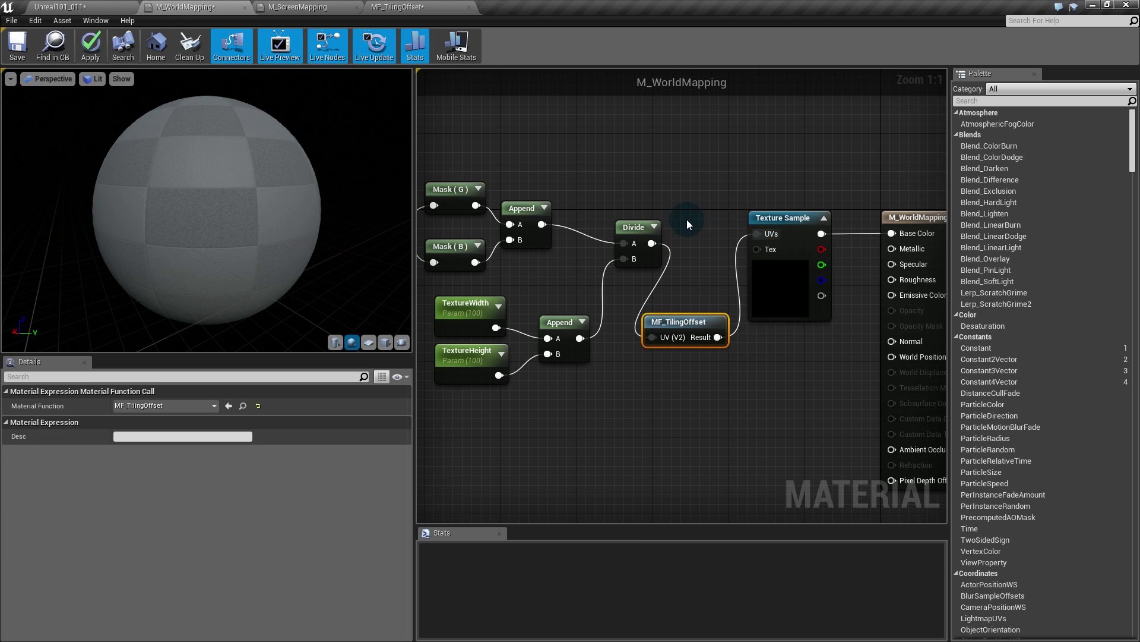
- Shift the world position and texture size nodes away, align MF_TilingOffset between Divide and Texture Sample, and apply the material
right_click_drag(627, 184, 766, 211)
left_click_drag(768, 187, 491, 468)
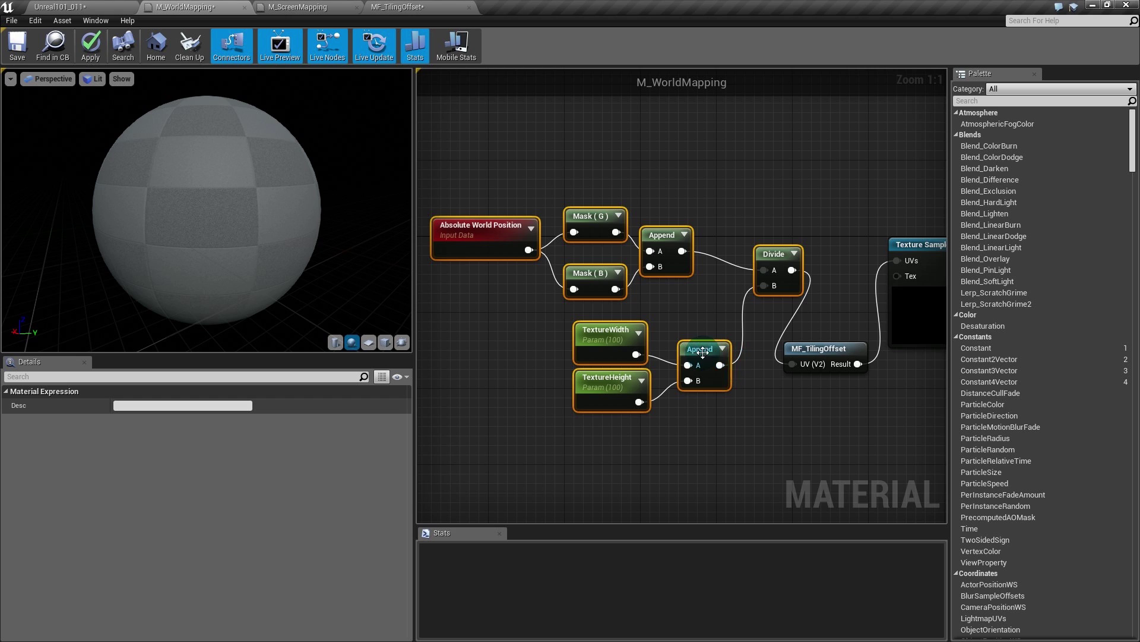
left_click_drag(701, 348, 635, 329)
left_click(800, 400)
left_click_drag(818, 345, 810, 230)
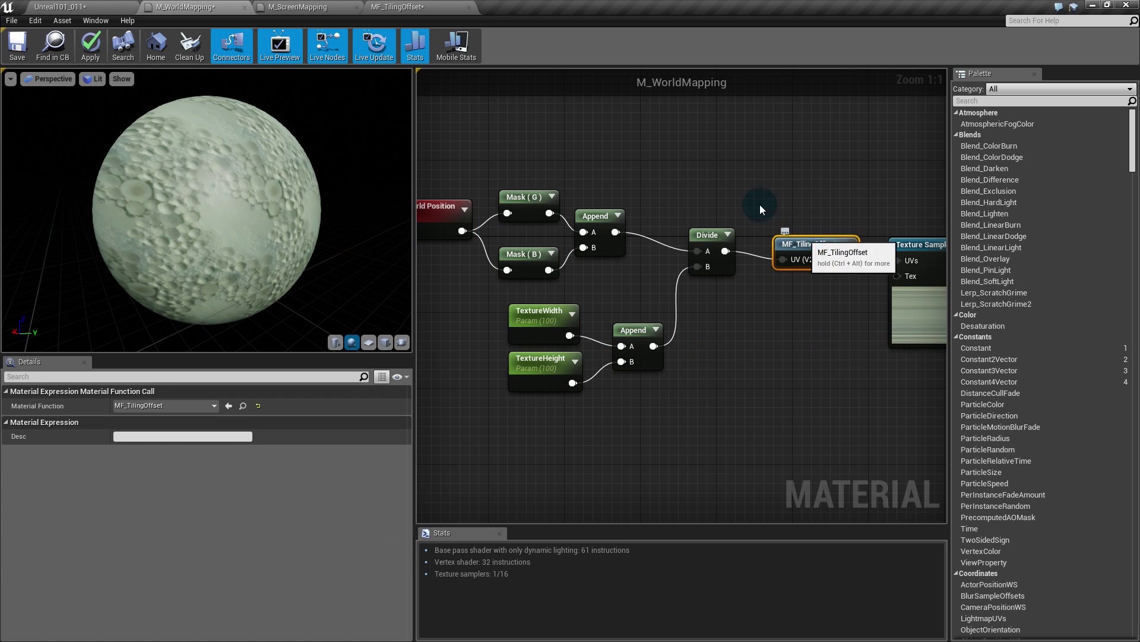
left_click(99, 57)
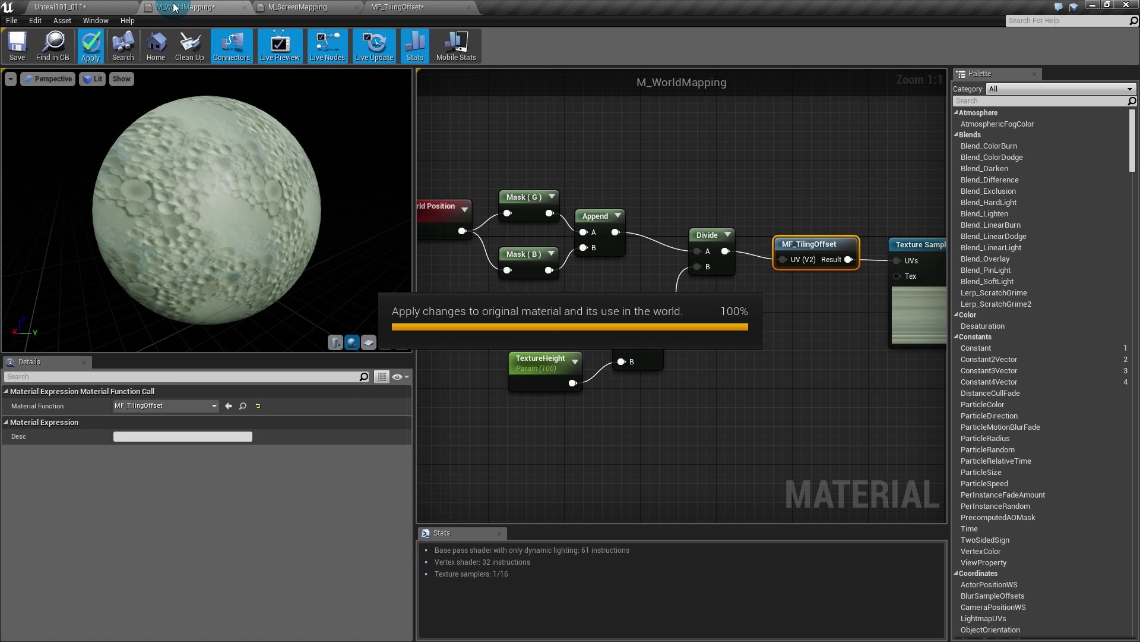
- Open the MI_WorldMapping material instance from the level editor and float its window beside the shapes in the viewport
left_click(83, 7)
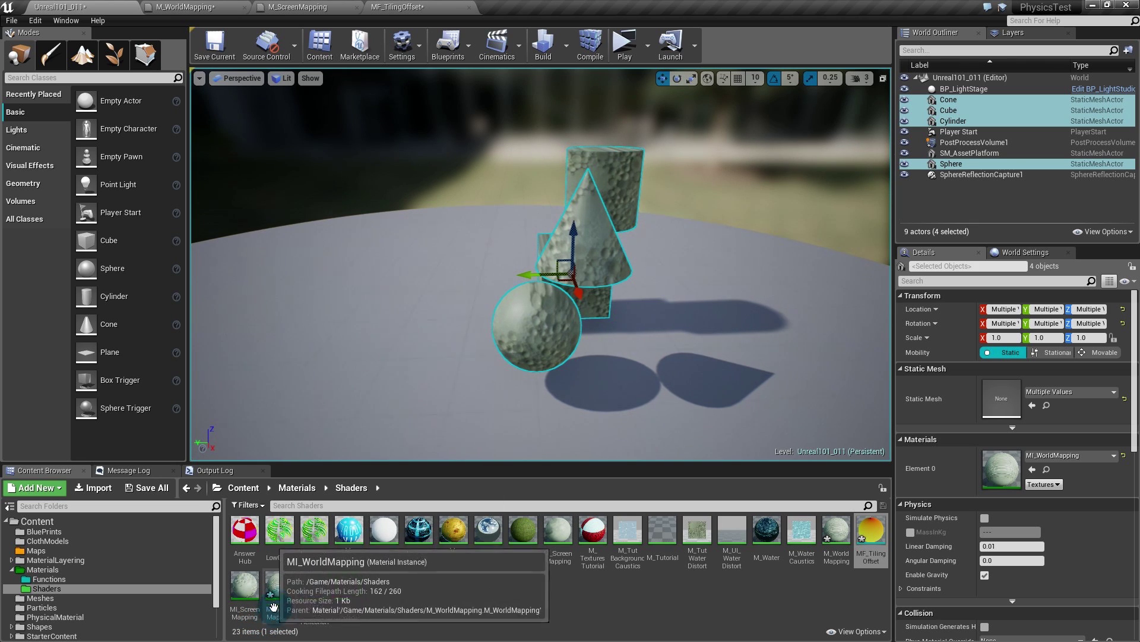
double_click(279, 585)
left_click_drag(582, 6, 704, 260)
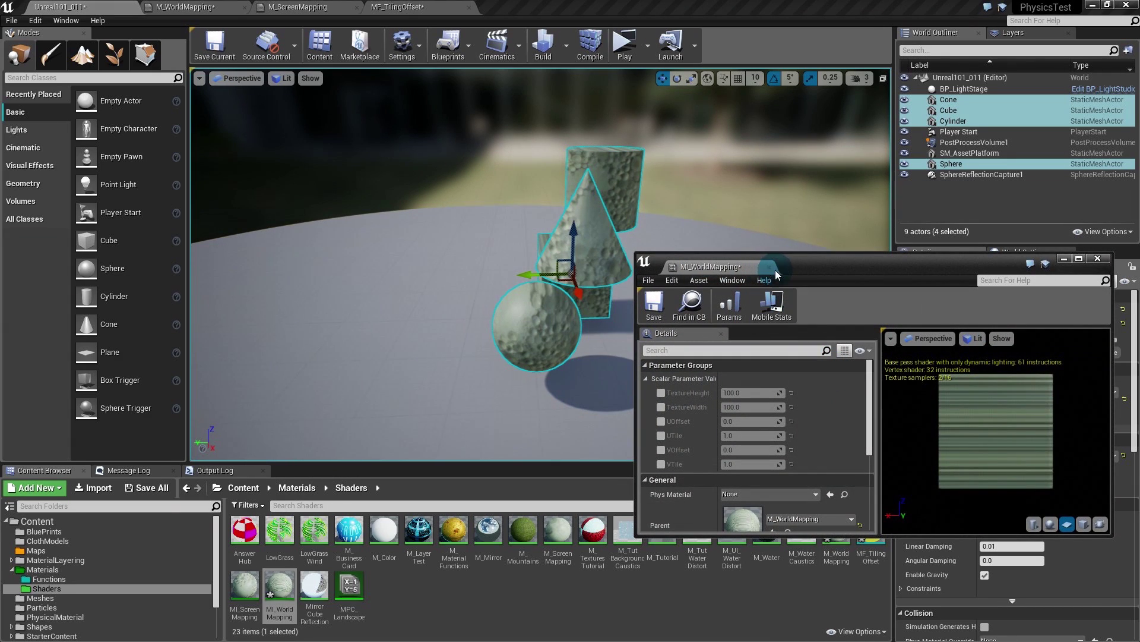
left_click_drag(826, 267, 871, 261)
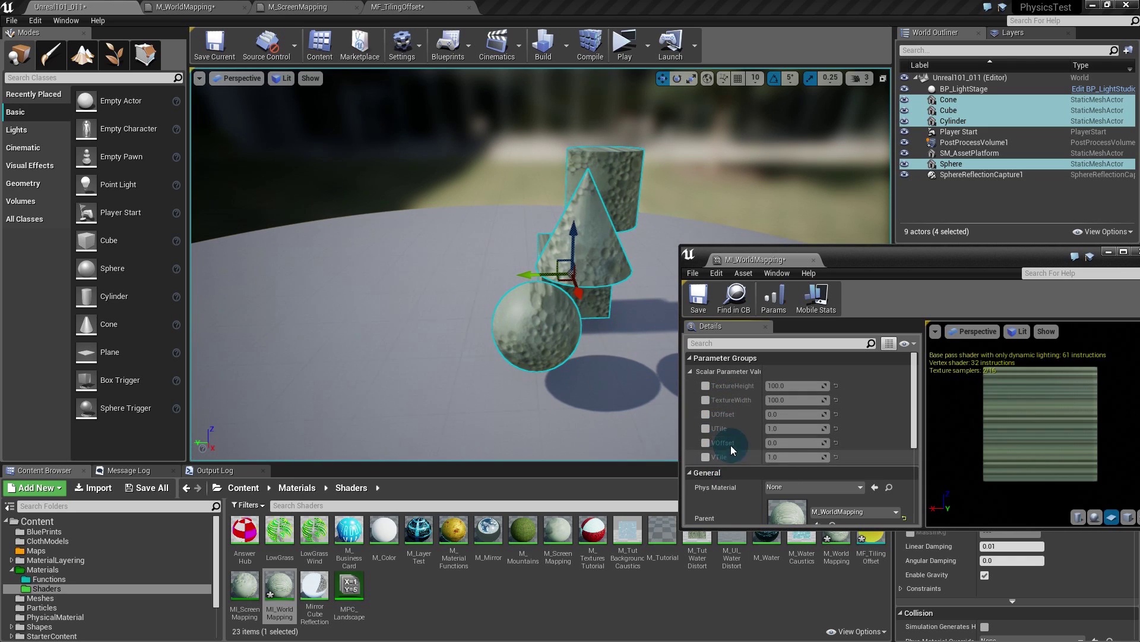
- Override TextureHeight and TextureWidth in MI_WorldMapping and set both to 200
left_click(706, 385)
left_click(705, 400)
left_click(706, 386)
left_click(706, 400)
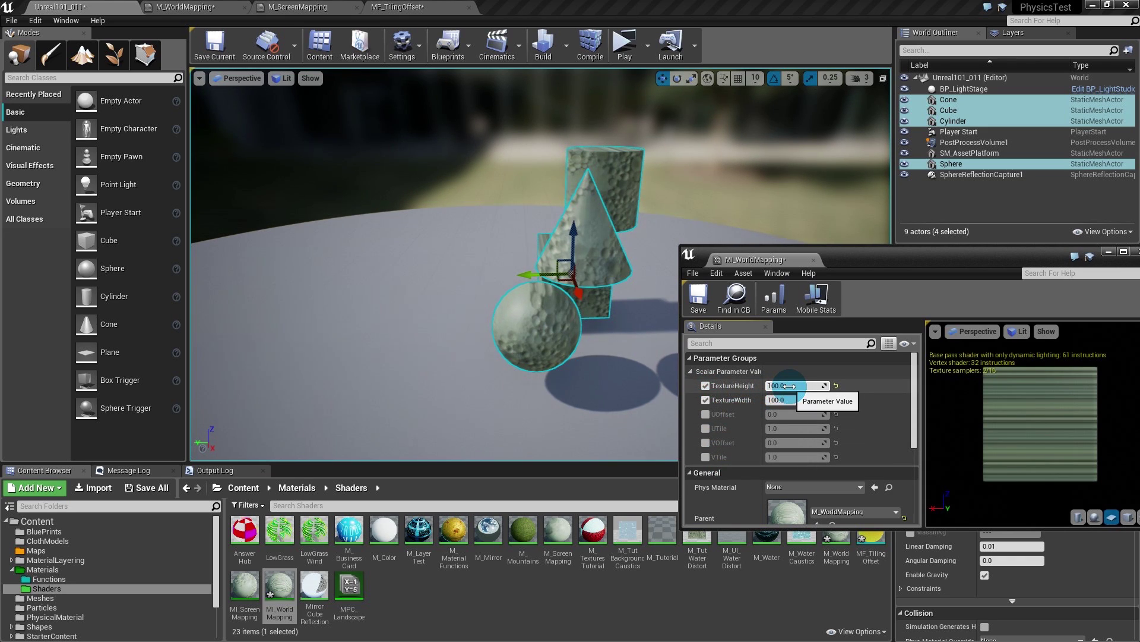
left_click(788, 385)
type("202")
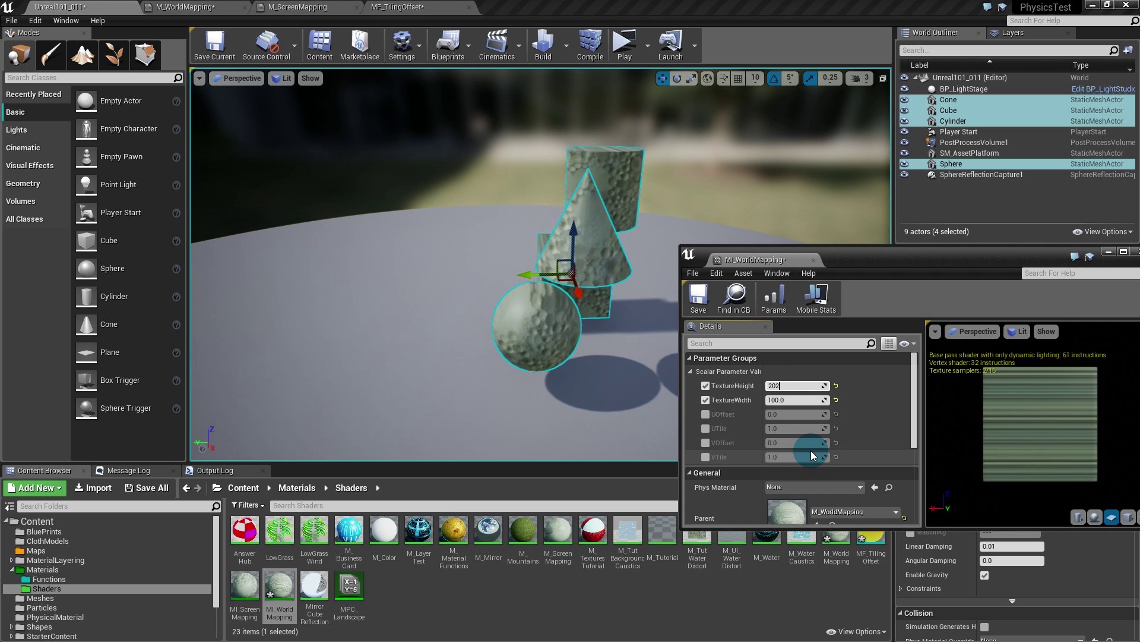
type("0")
key("Return")
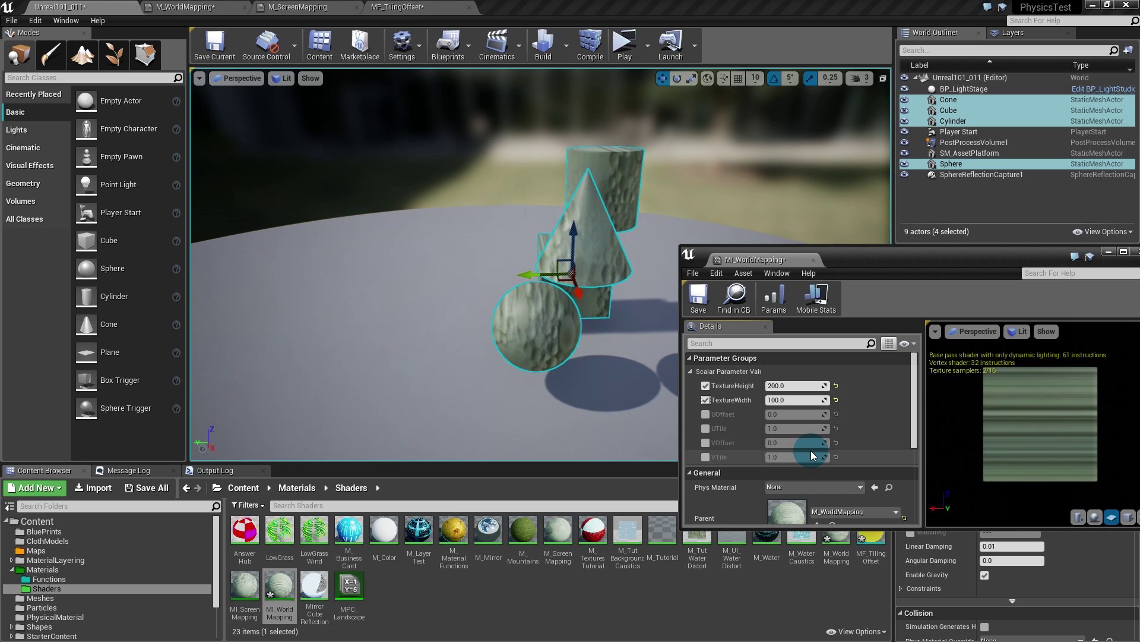
key("Tab")
type("200")
key("Return")
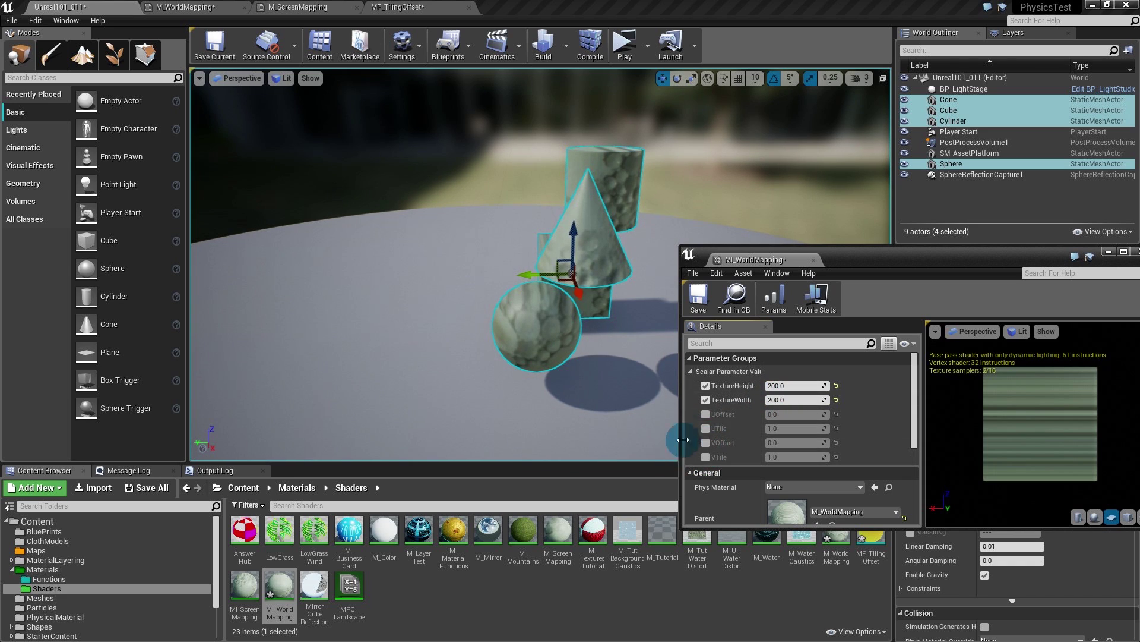
- Try a UTile override of 0.01, switch the override off again and inspect the texture on the shapes
left_click(707, 429)
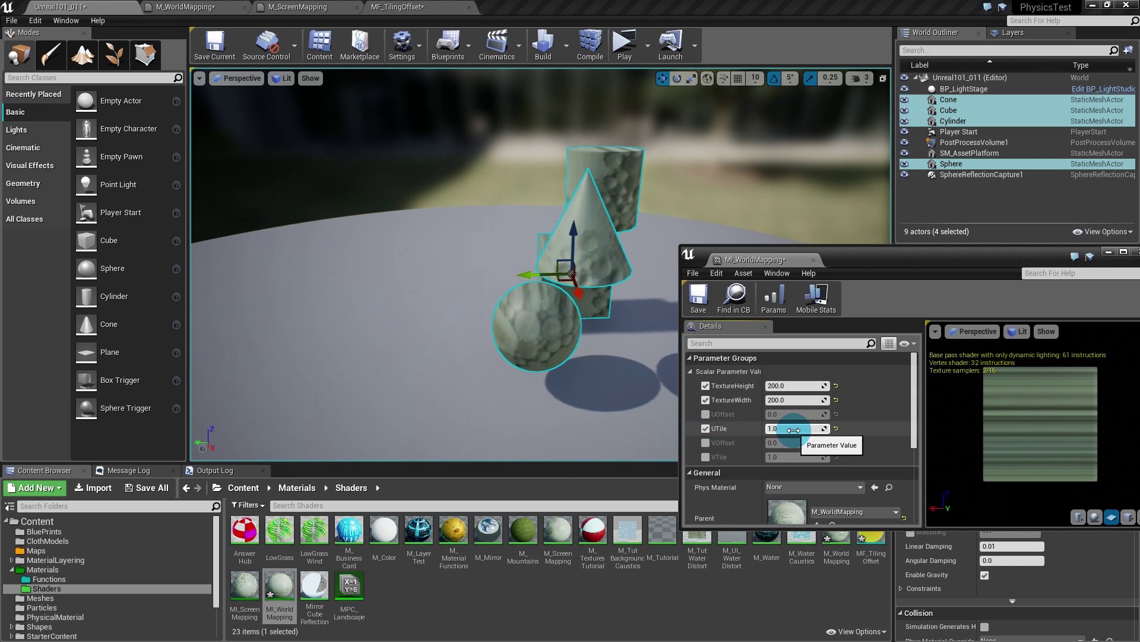
left_click(793, 430)
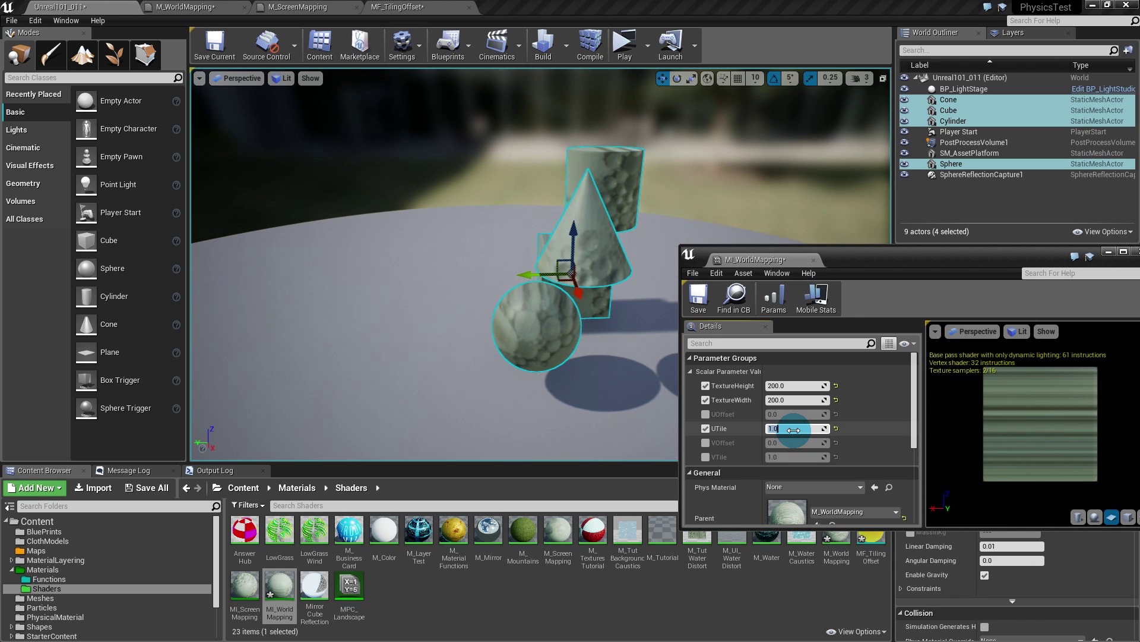
key("Return")
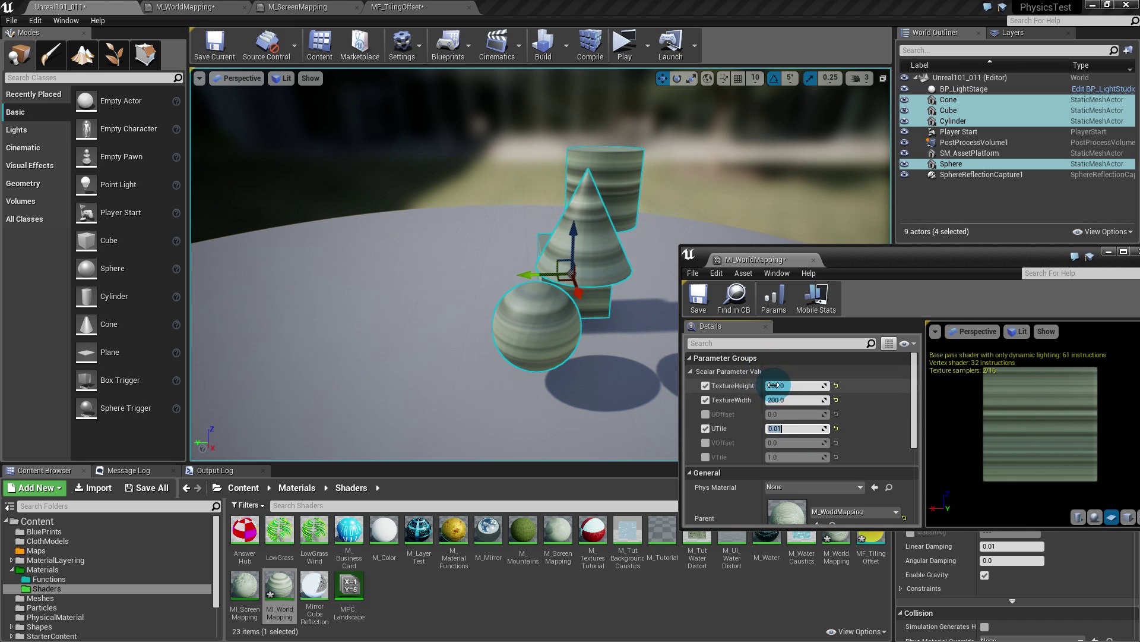
left_click(707, 429)
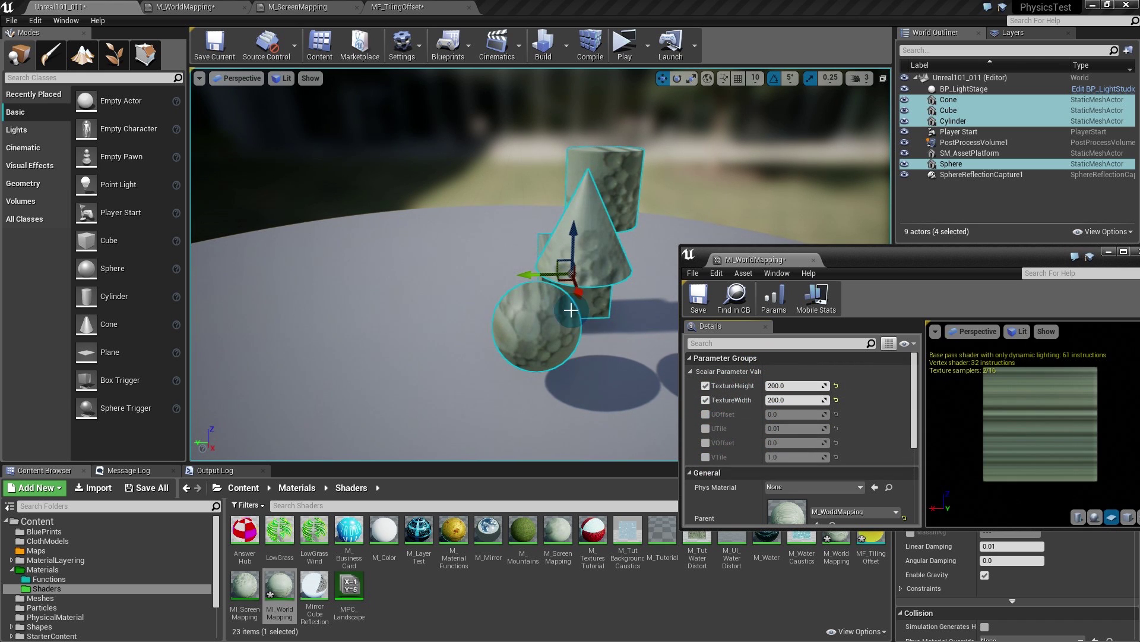
mouse_move(567, 309)
left_mouse_down("alt")
mouse_move(647, 296)
mouse_move(641, 264)
mouse_move(559, 297)
mouse_move(582, 295)
left_mouse_up("alt")
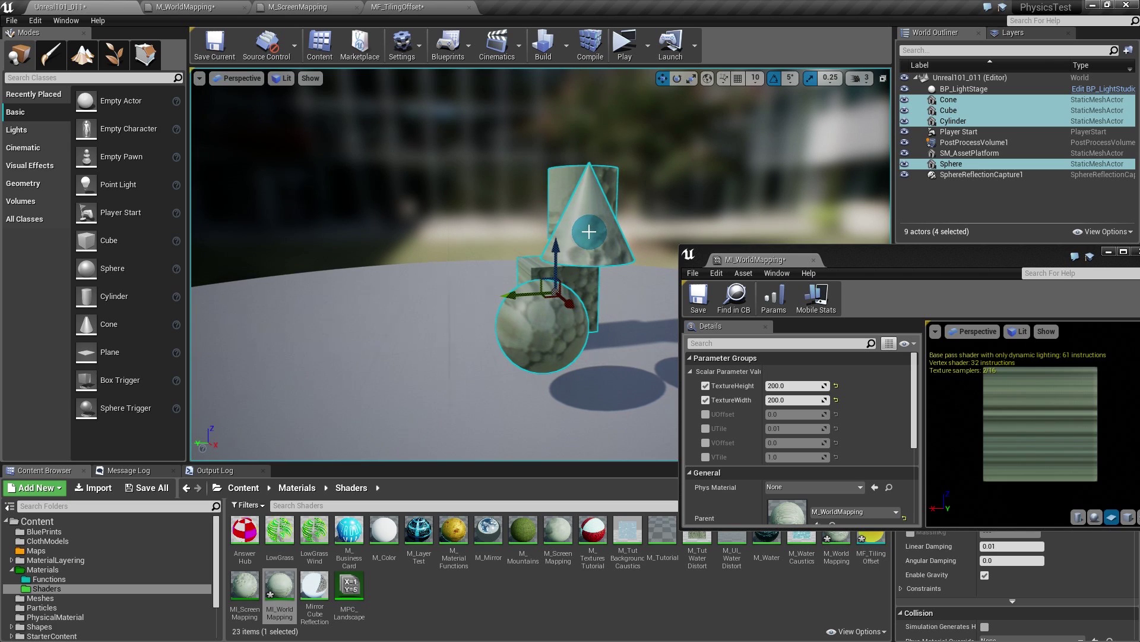
- Enable the UTile and VTile overrides in MI_WorldMapping and scrub UTile to about -2.02
left_click(706, 428)
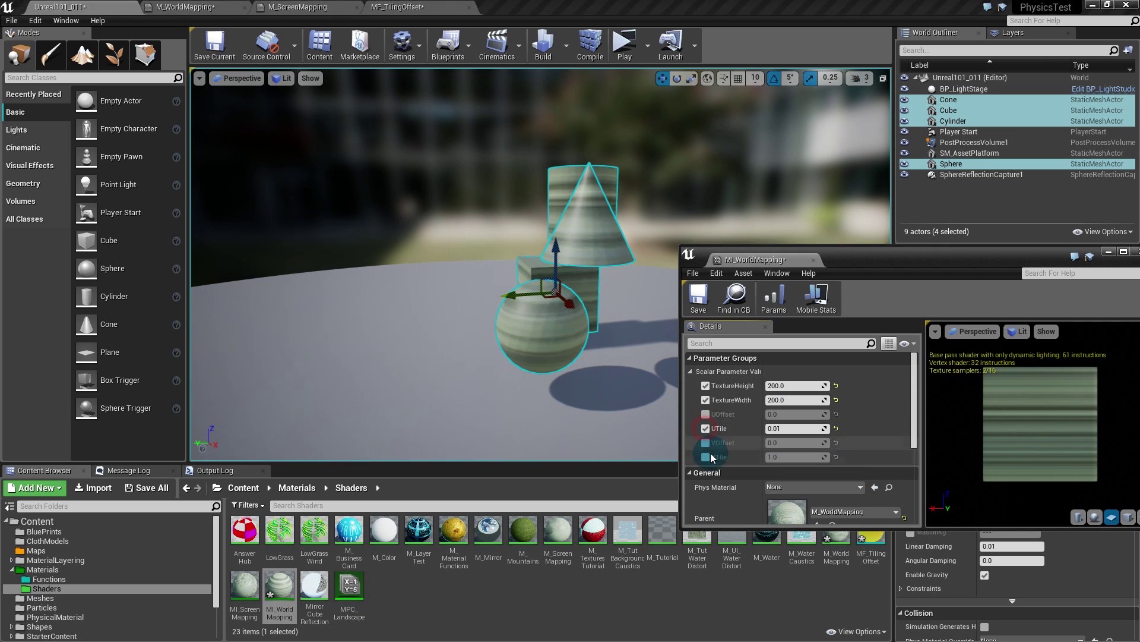
left_click(707, 457)
left_click_drag(790, 428, 734, 428)
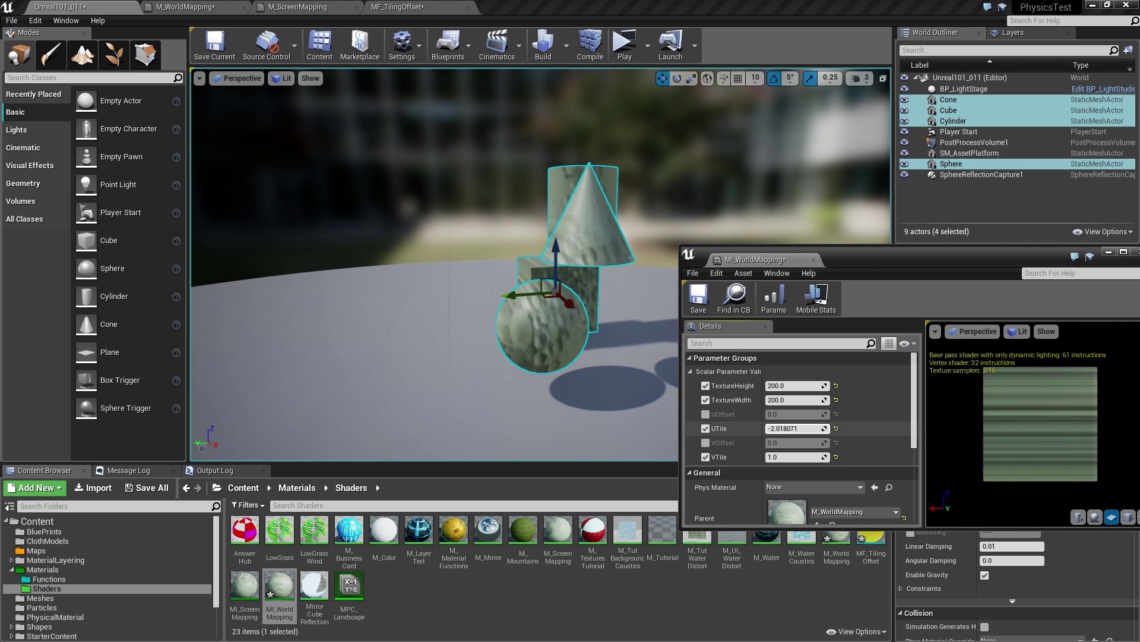
- Set the UTile override in MI_WorldMapping to 2 and check the tiling on the shapes
left_click(785, 426)
type("2")
key("Return")
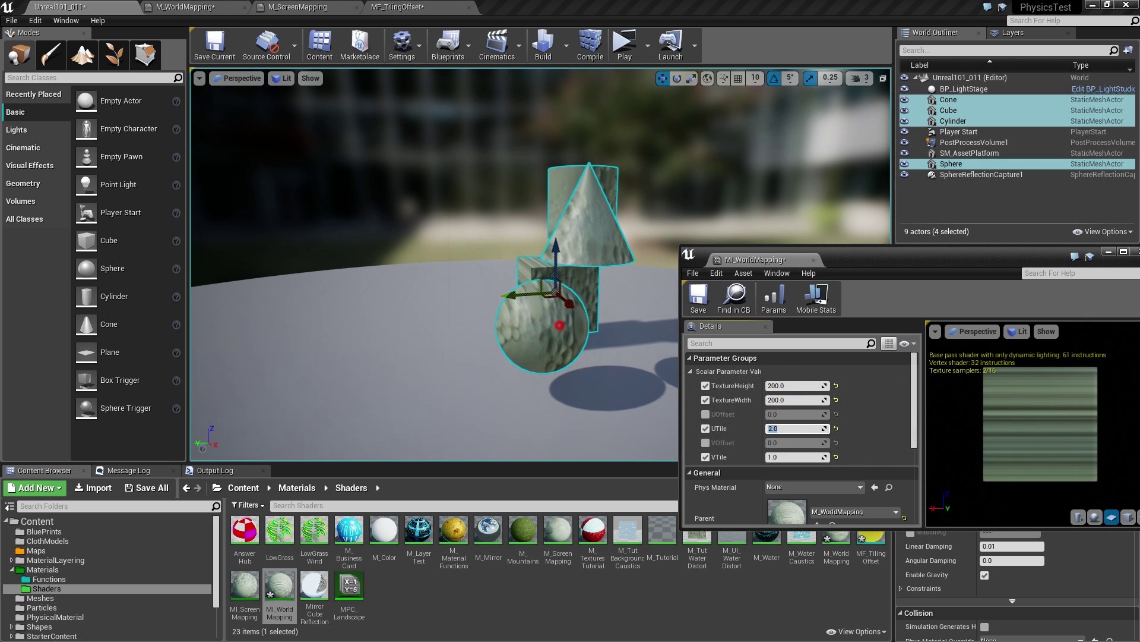
left_click_drag(559, 326, 554, 321, "alt")
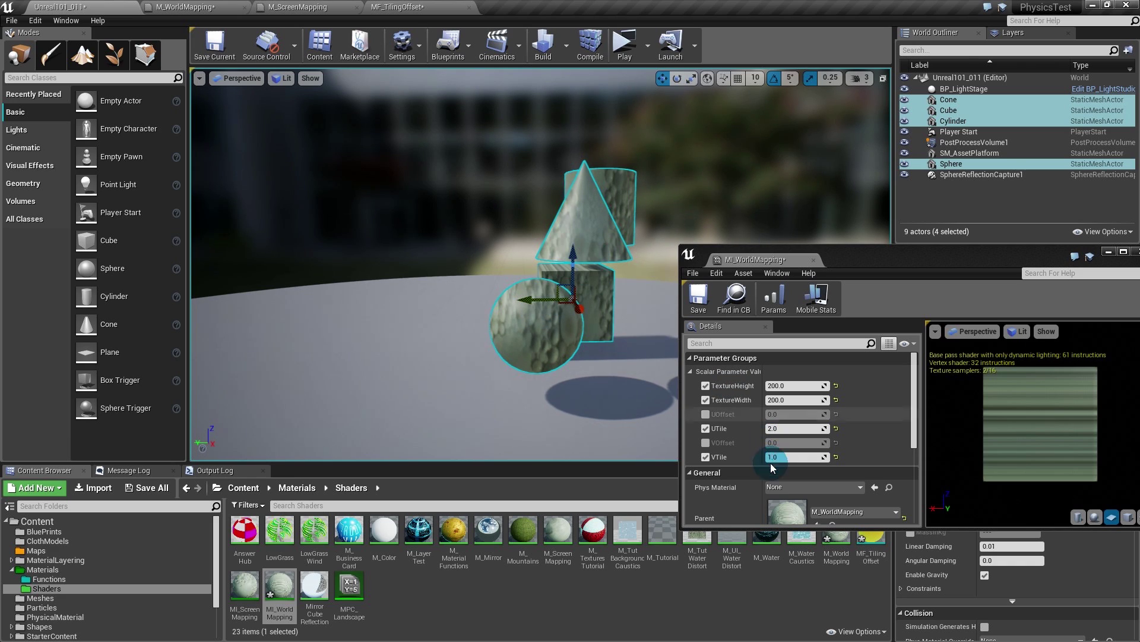
- Enable the UOffset and VOffset overrides in MI_WorldMapping and scrub them to about 0.93 and 0.48
left_click(705, 443)
left_click(706, 414)
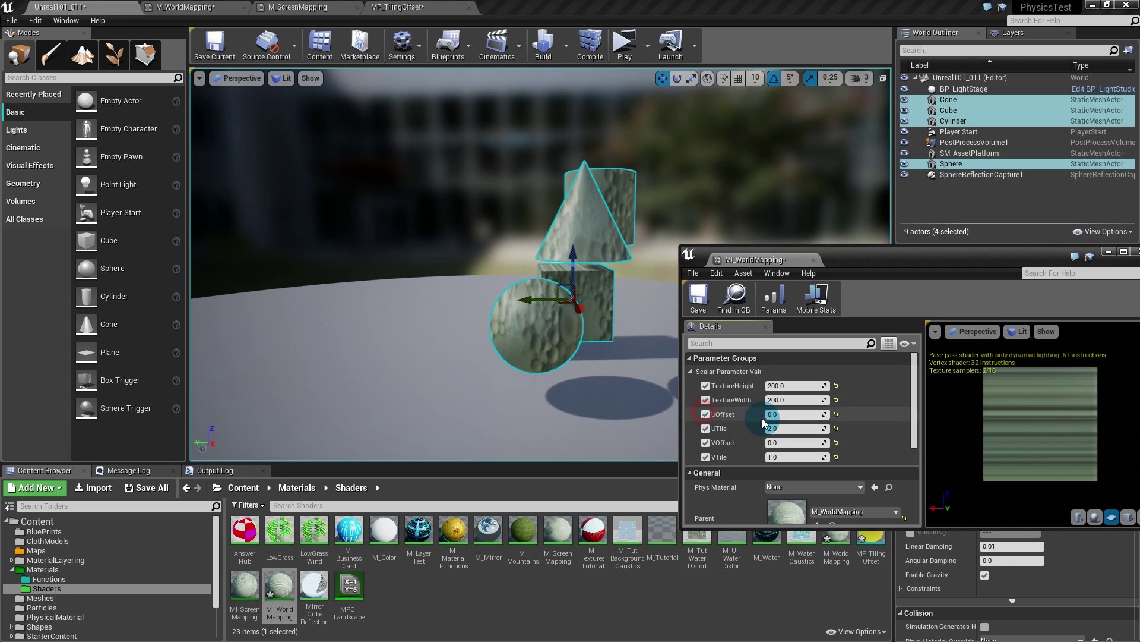
left_click_drag(790, 414, 826, 414)
left_click_drag(777, 443, 849, 442)
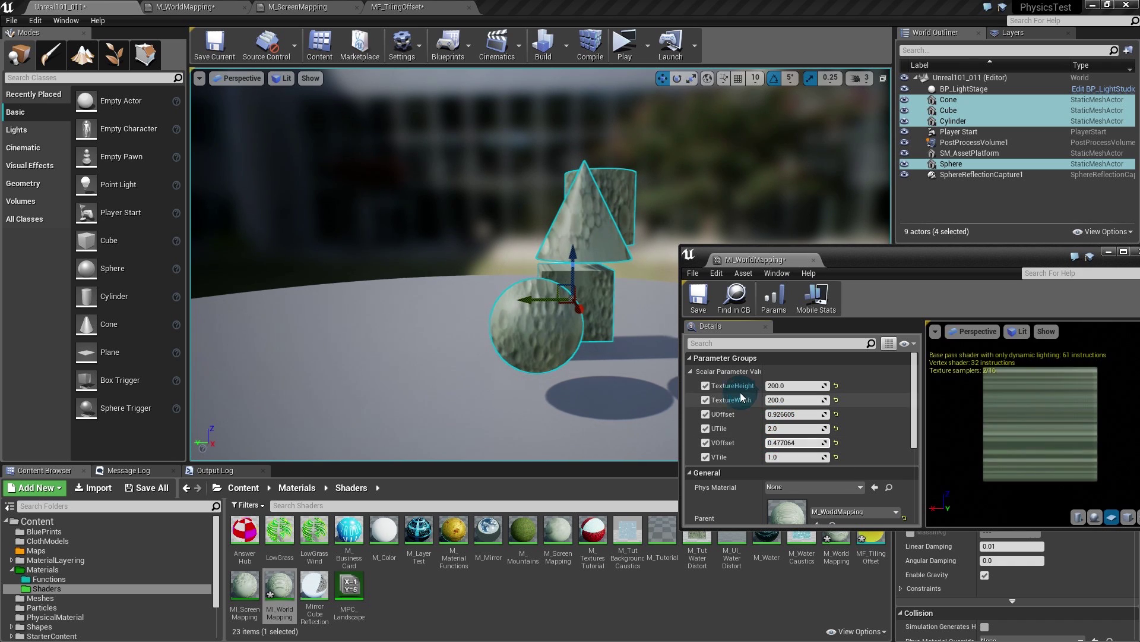
left_click_drag(526, 332, 717, 334, "alt")
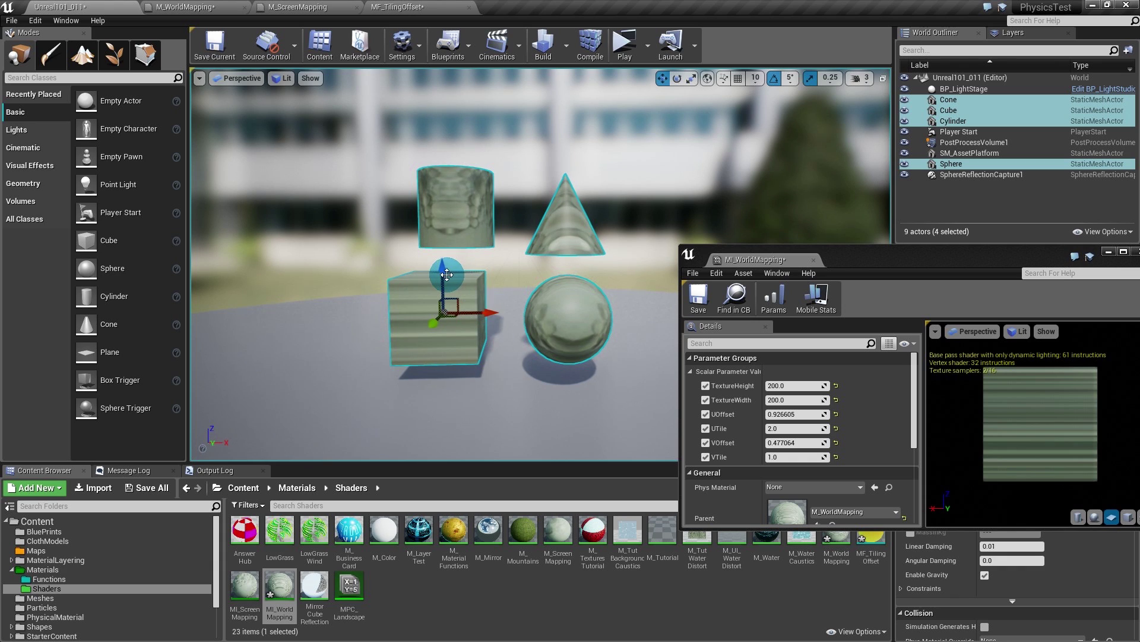
- In M_WorldMapping, make the component mask feeding input A of the world position Append pass only R, apply it and return to the level
left_click(189, 7)
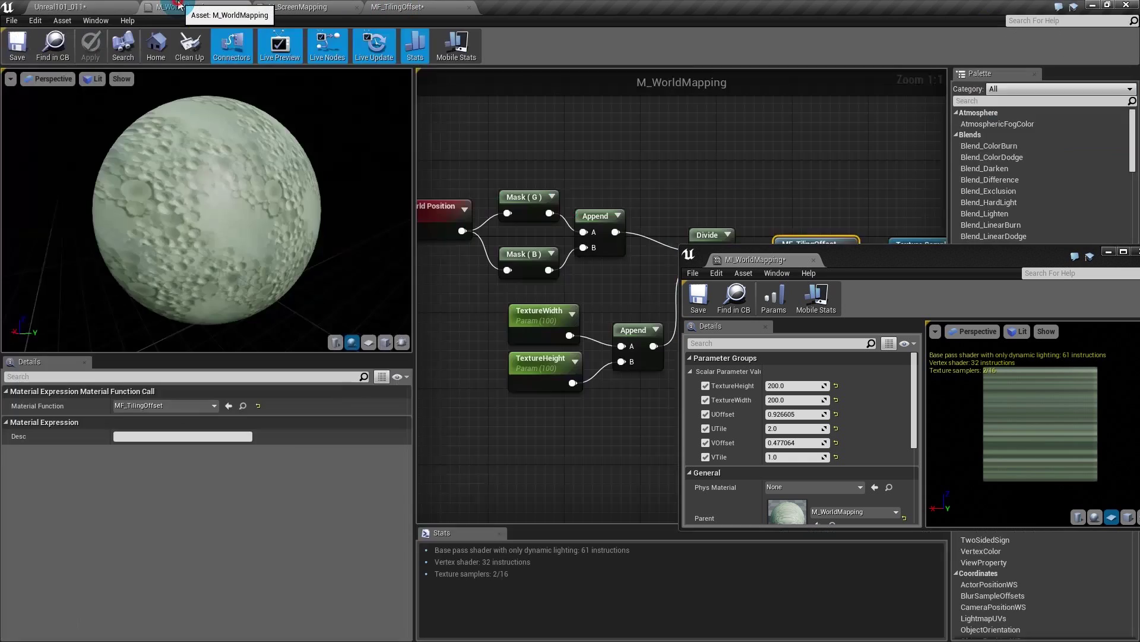
left_click_drag(843, 259, 1139, 356)
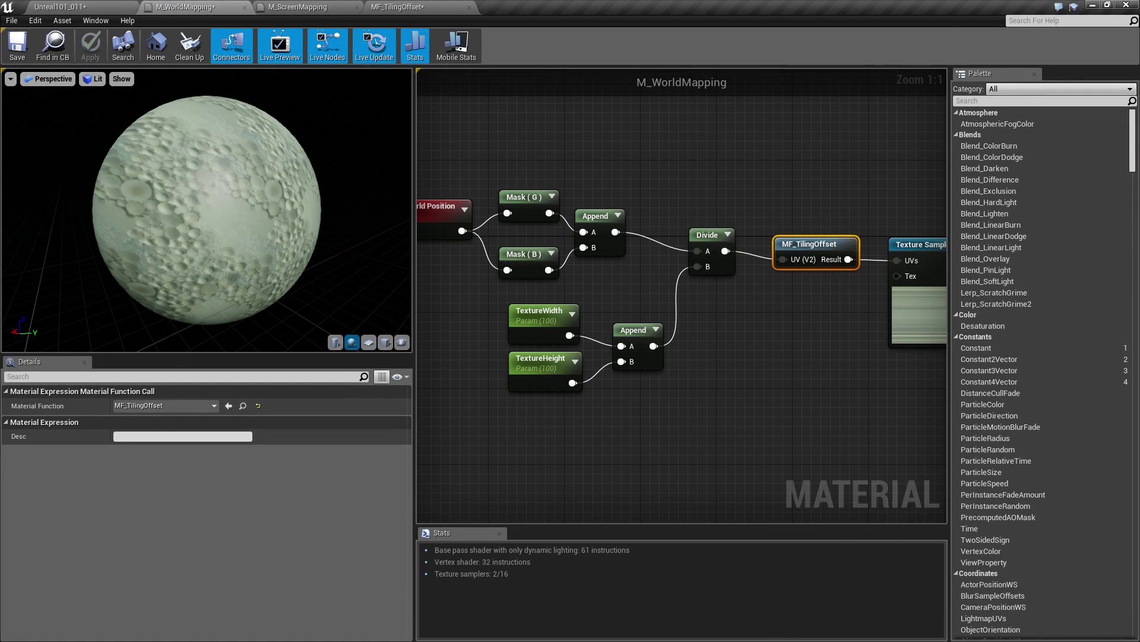
right_click_drag(736, 347, 851, 381)
left_click(487, 247)
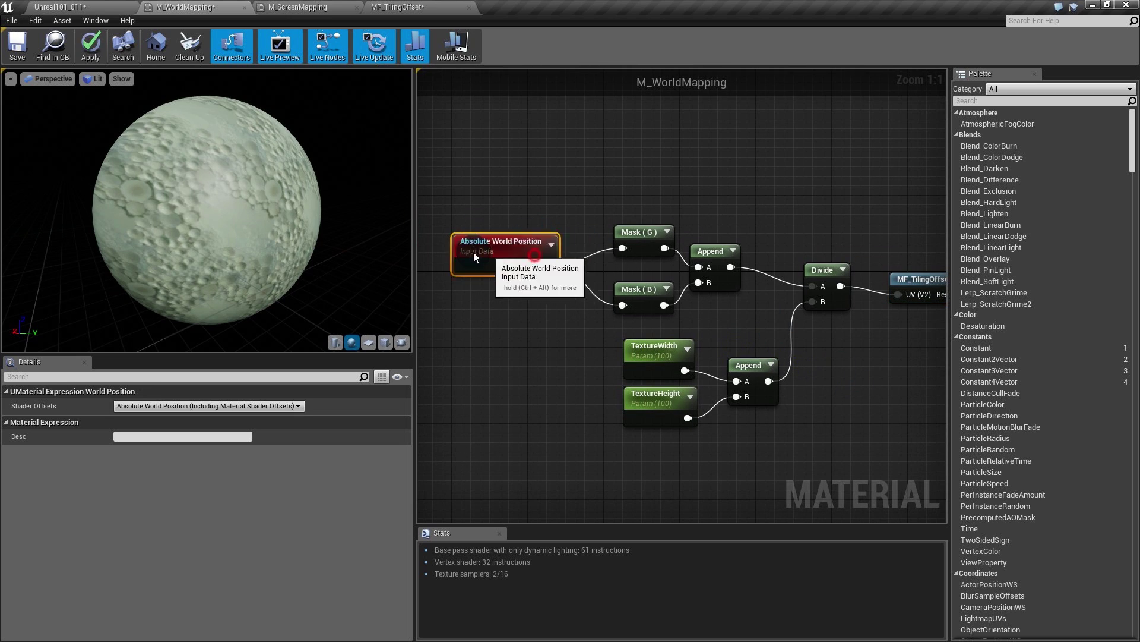
left_click_drag(635, 244, 635, 254)
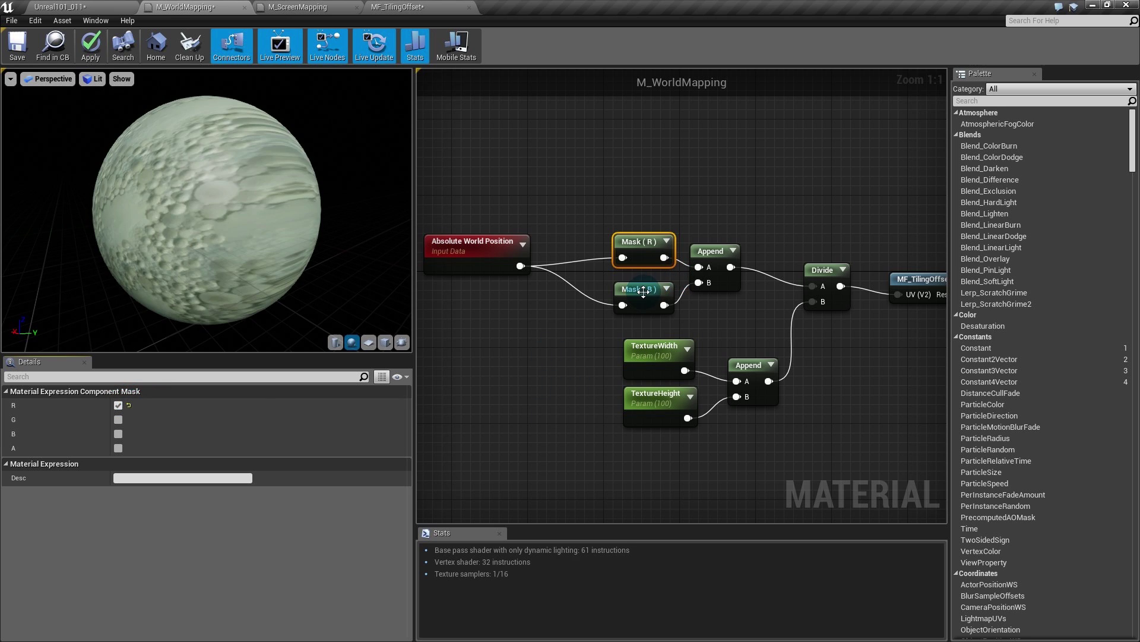
right_click_drag(748, 305, 723, 304)
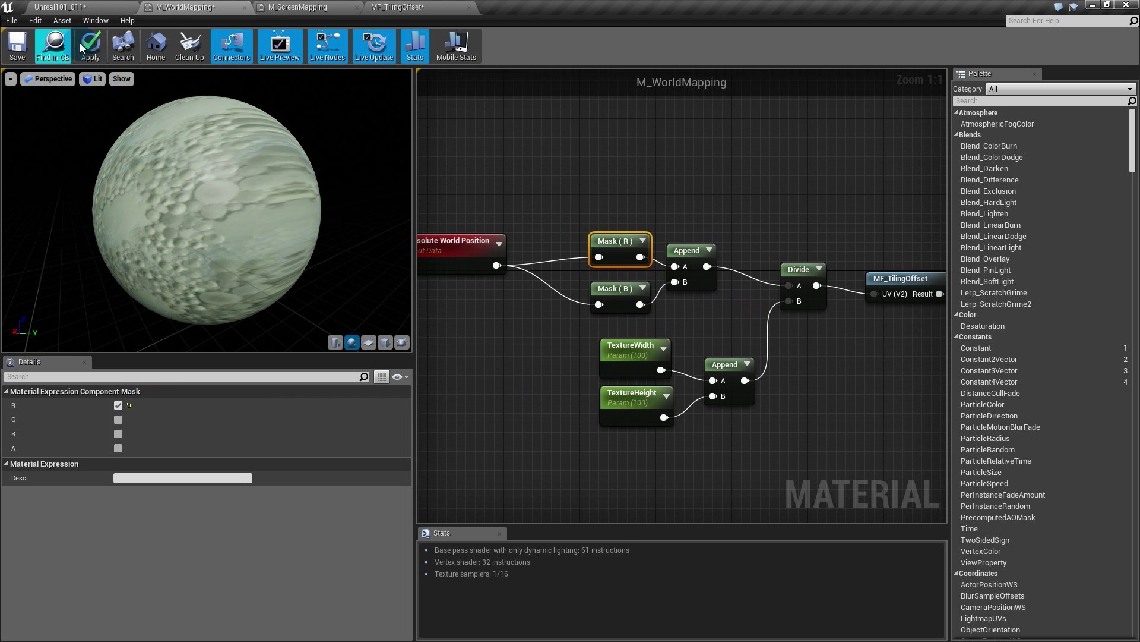
left_click(90, 10)
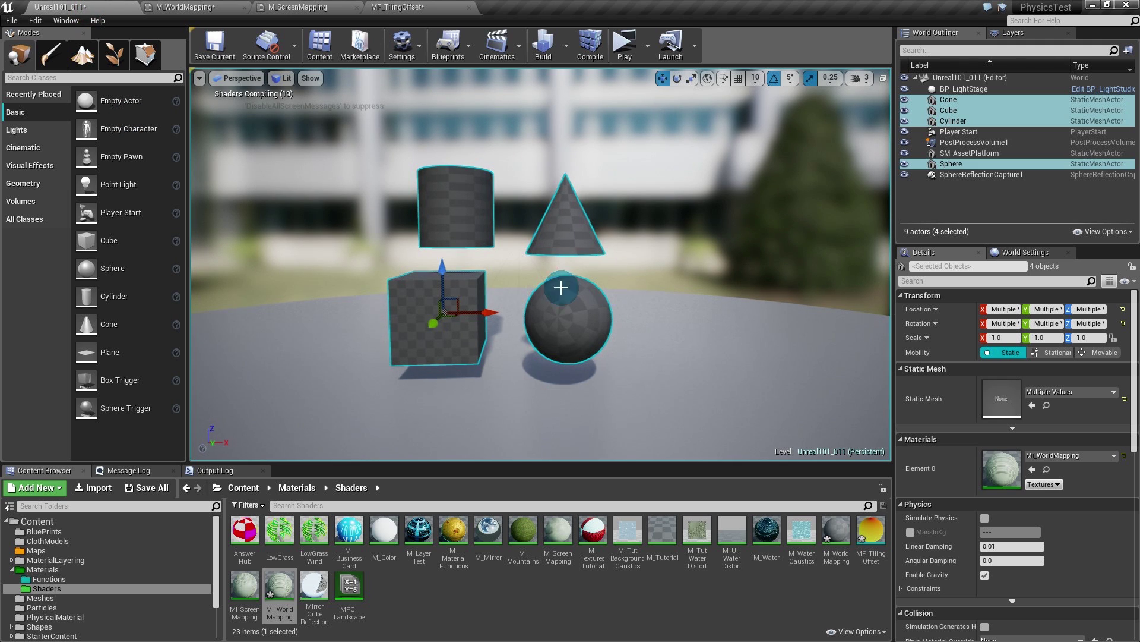
- Inspect the world-mapped texture on the cube, cylinder, cone and sphere from the front, sides and above
left_click_drag(514, 347, 547, 355)
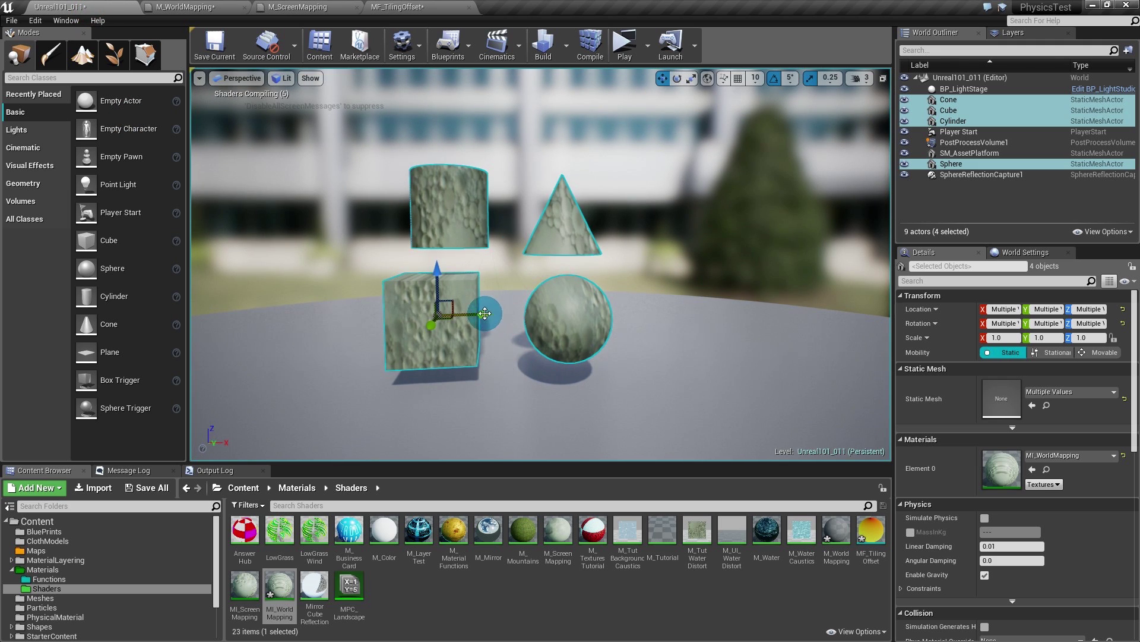
left_click_drag(486, 314, 763, 331)
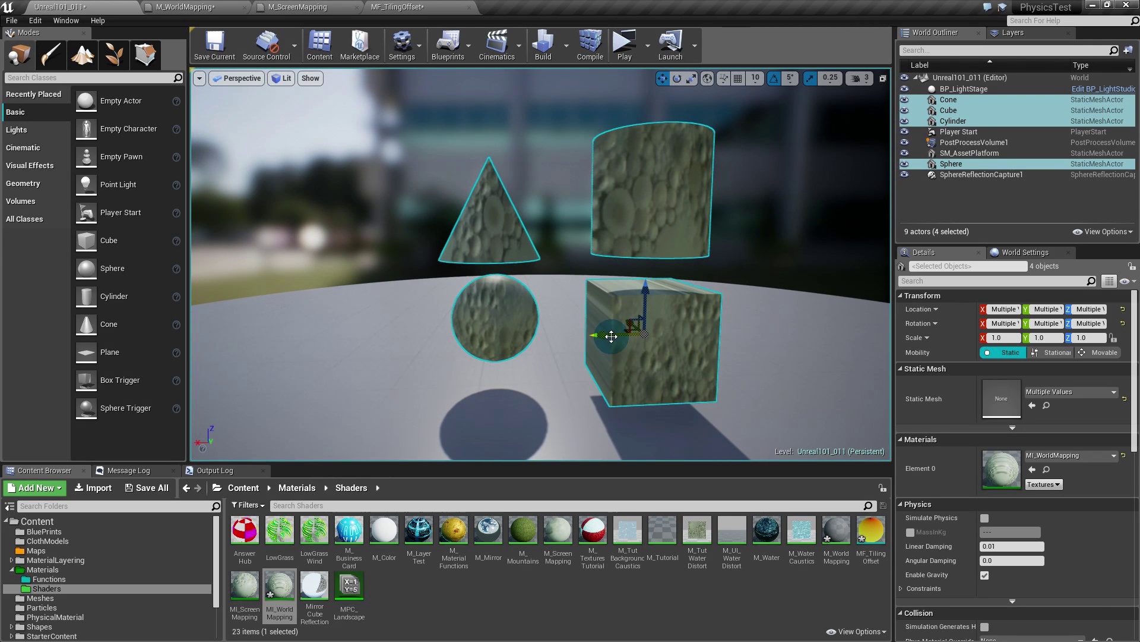
left_click_drag(606, 335, 484, 319, "alt")
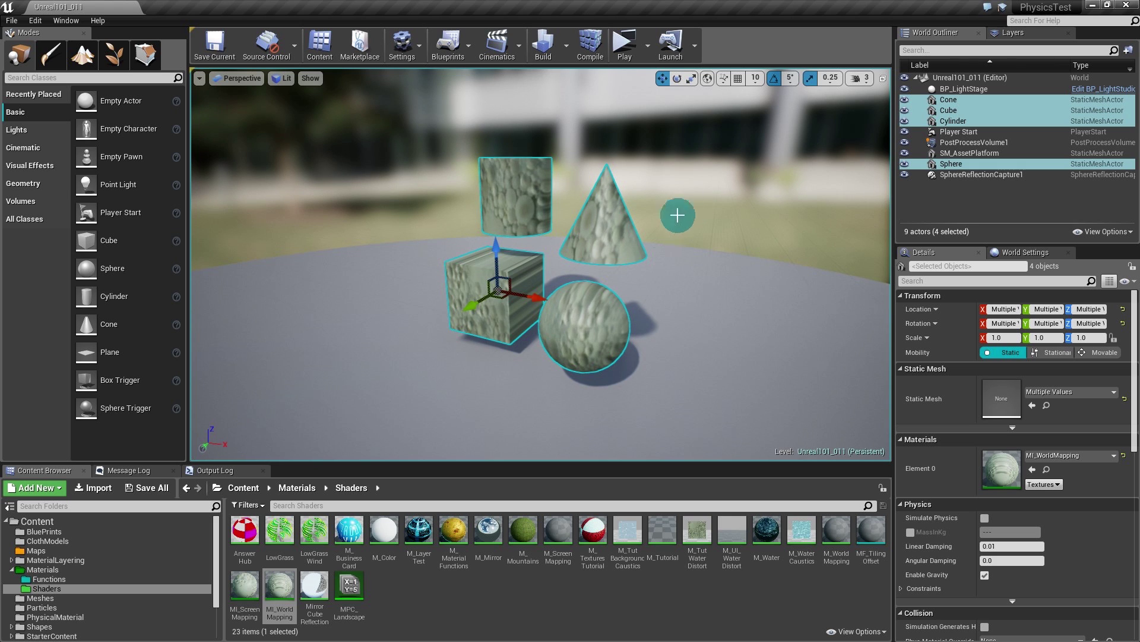
left_click_drag(489, 322, 490, 433, "alt")
left_click_drag(570, 280, 506, 360, "alt")
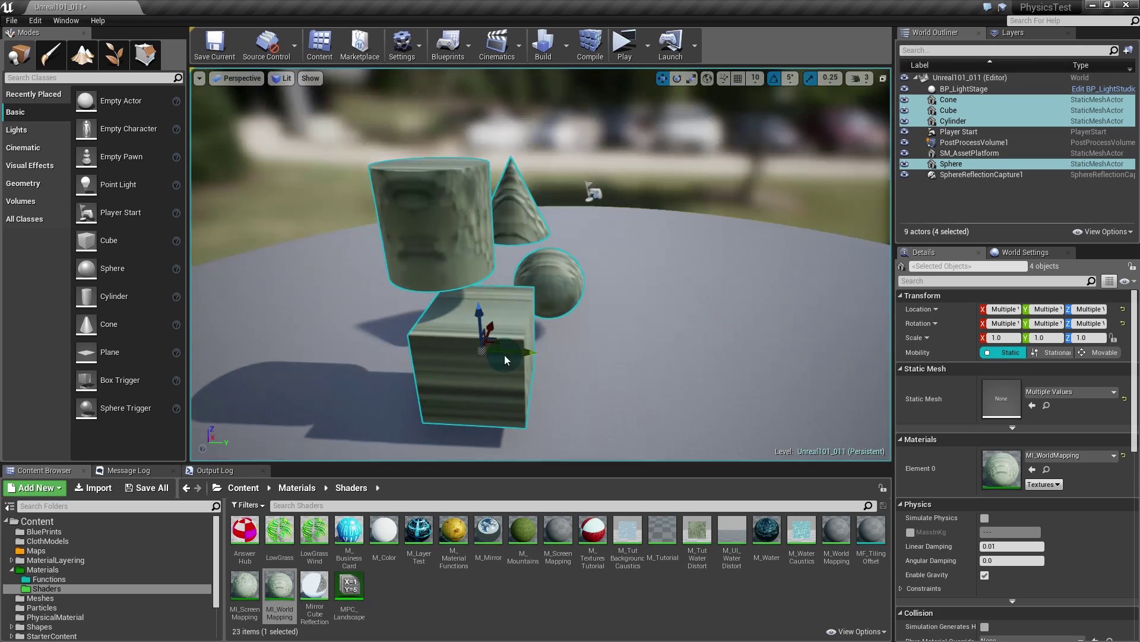